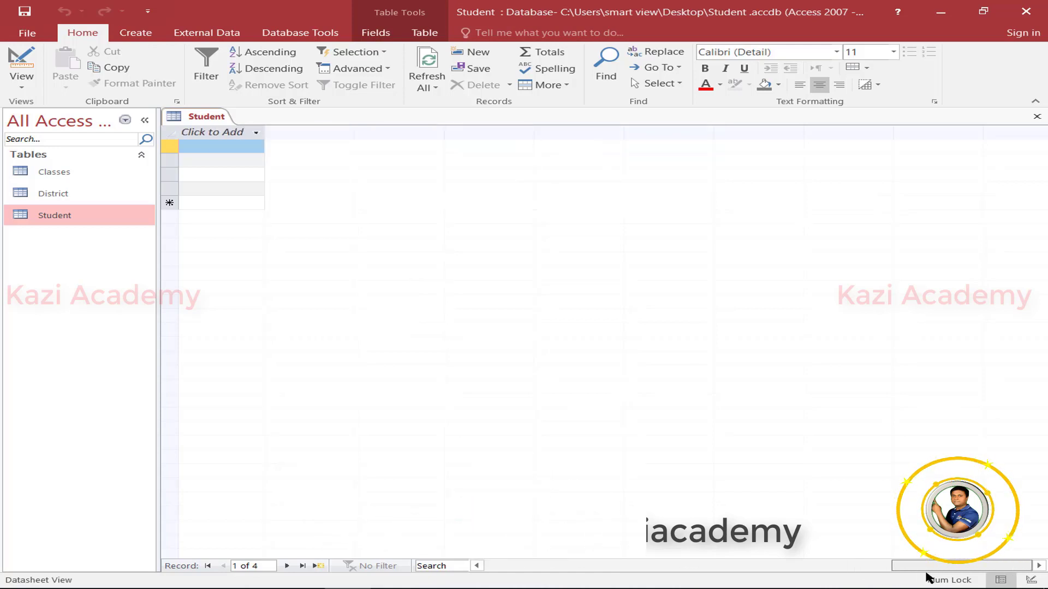
# - Switch the Student table from the datasheet to Design View
pyautogui.click(479, 567)
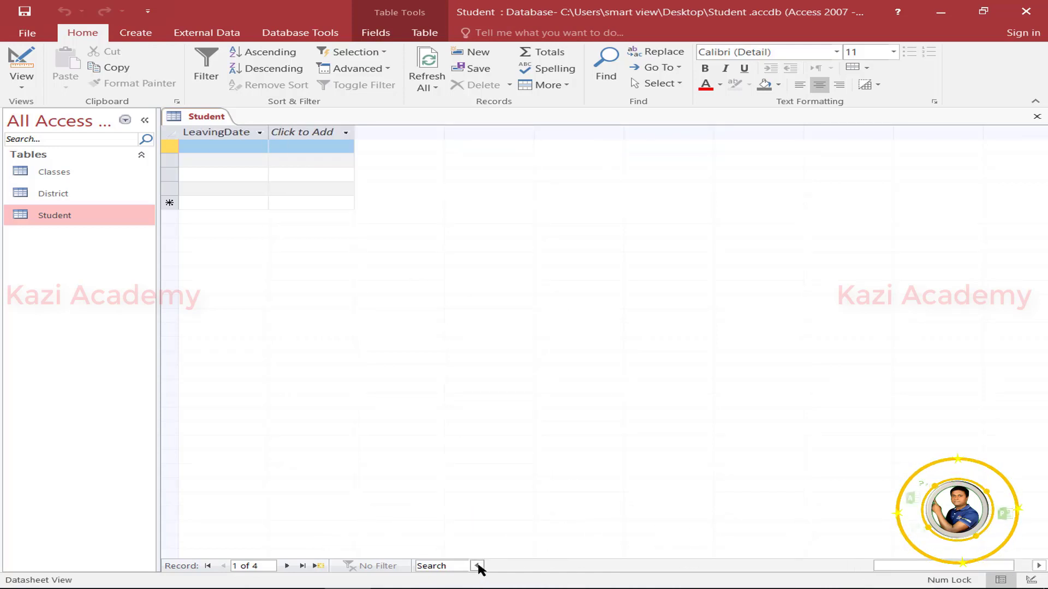
pyautogui.click(479, 566)
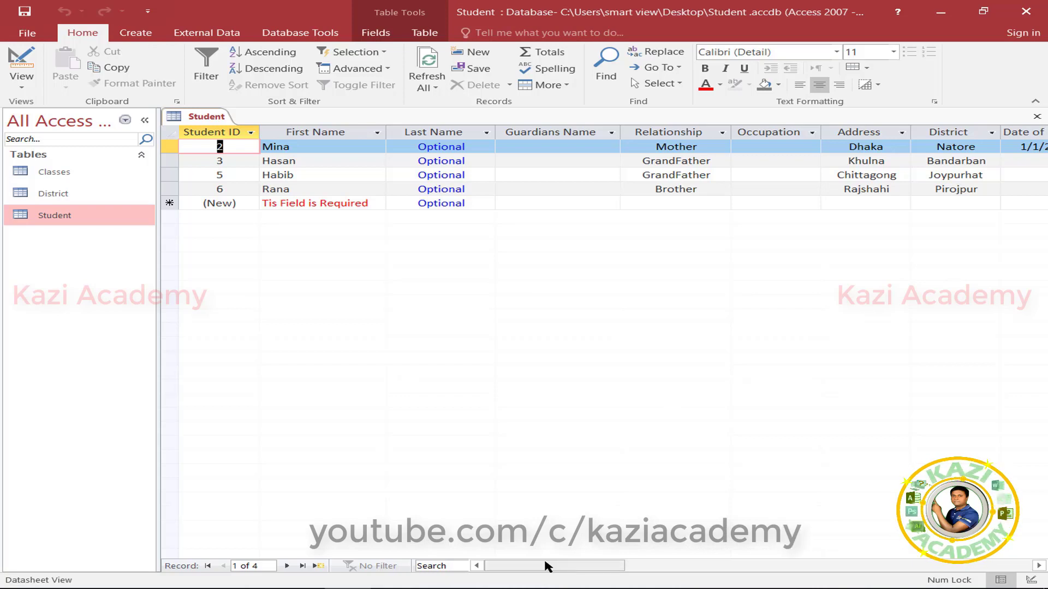
pyautogui.moveTo(545, 563)
pyautogui.mouseDown()
pyautogui.moveTo(856, 568)
pyautogui.moveTo(538, 562)
pyautogui.mouseUp()
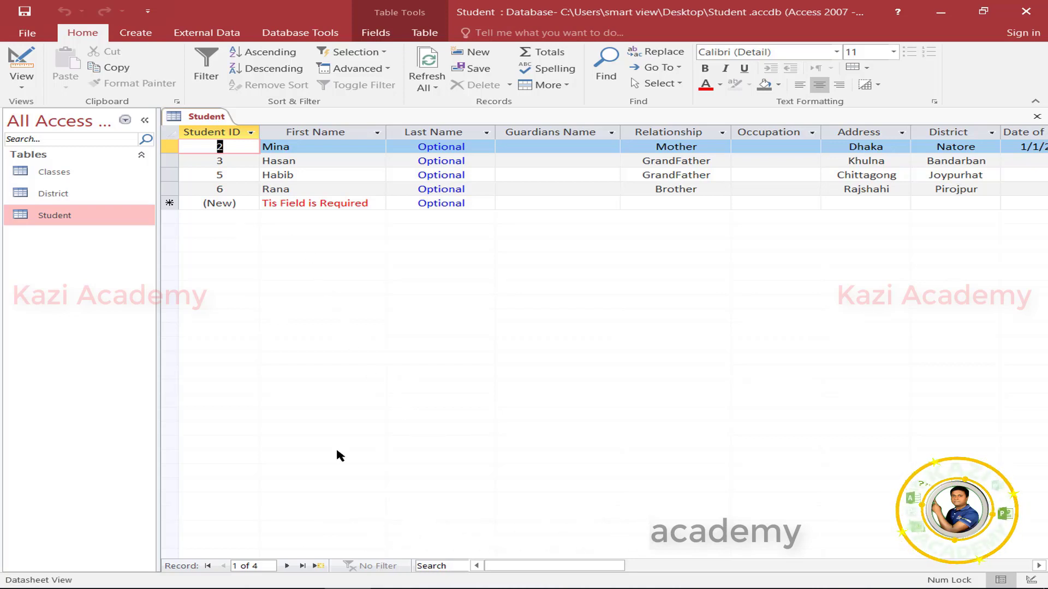
pyautogui.click(21, 85)
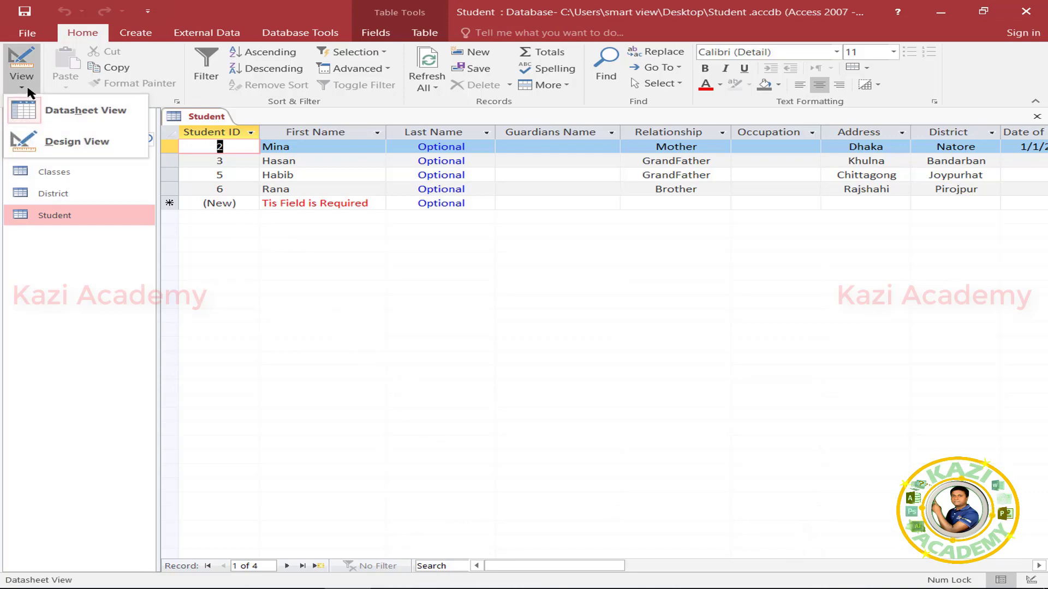
pyautogui.click(56, 136)
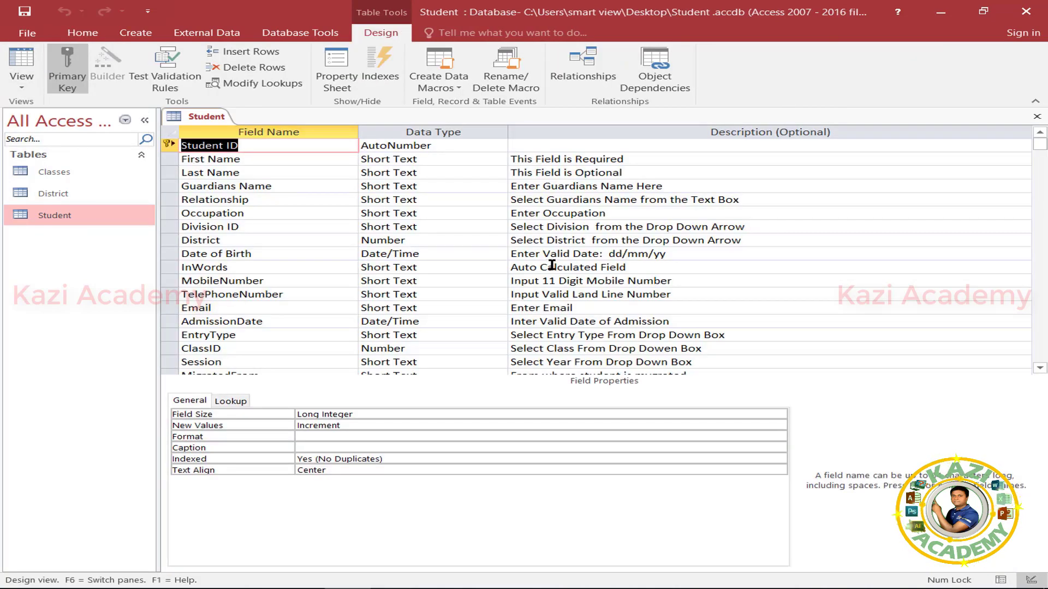
# - Add a field named Reason below LeavingDate with the Short Text data type
pyautogui.scroll(-7, 548, 265)
pyautogui.scroll(3, 418, 270)
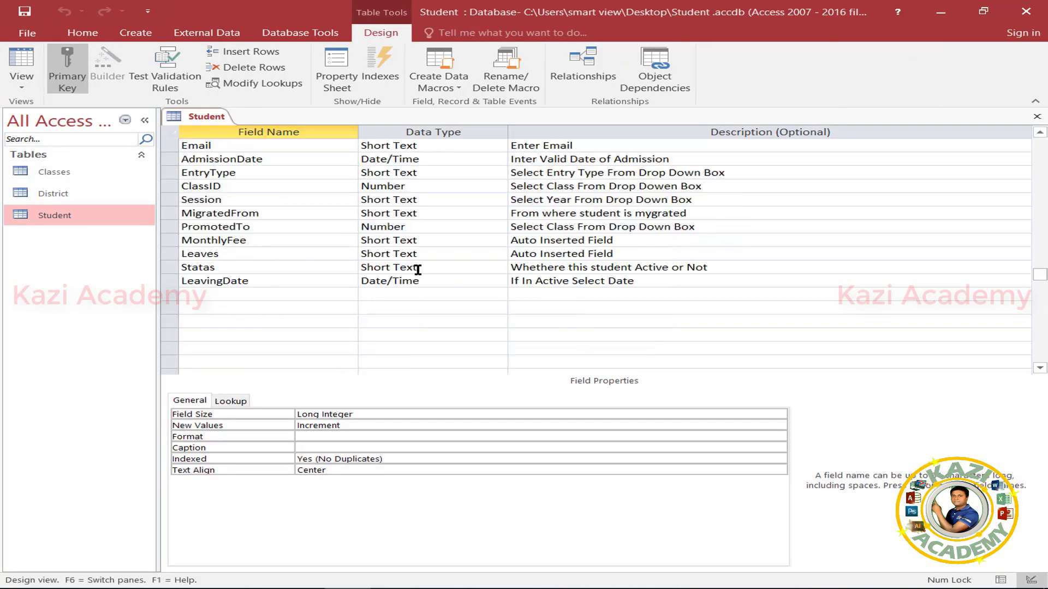
pyautogui.click(262, 284)
pyautogui.click(234, 294)
pyautogui.write('RE')
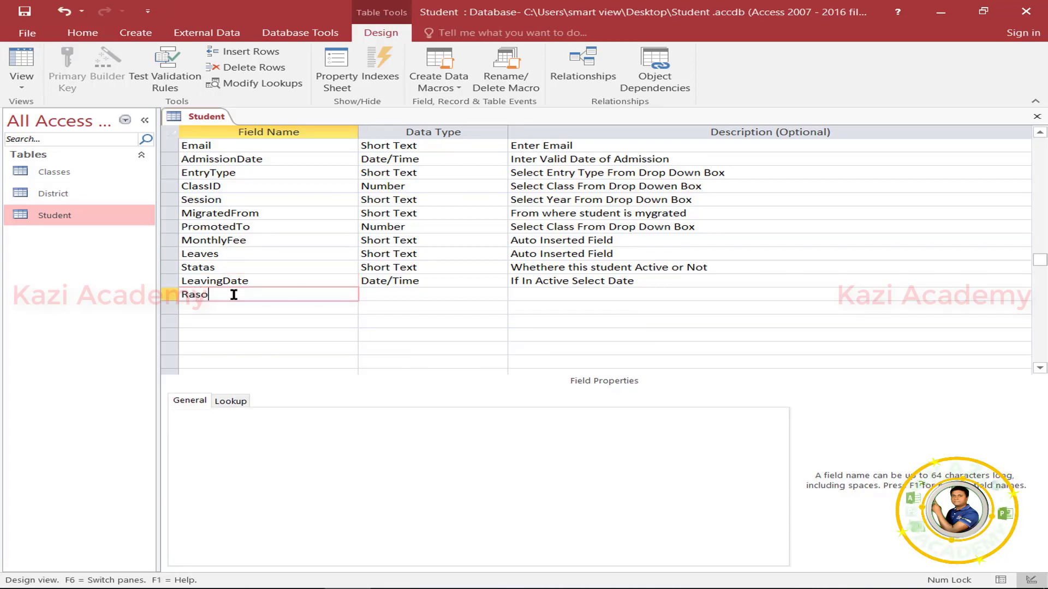
pyautogui.click(187, 295)
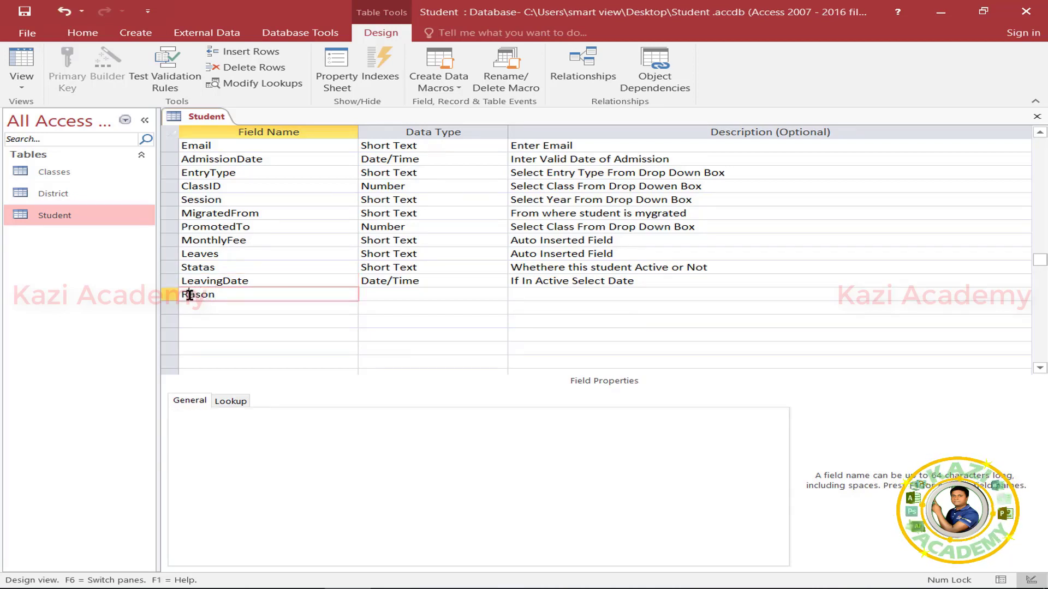
pyautogui.write('e')
pyautogui.click(401, 297)
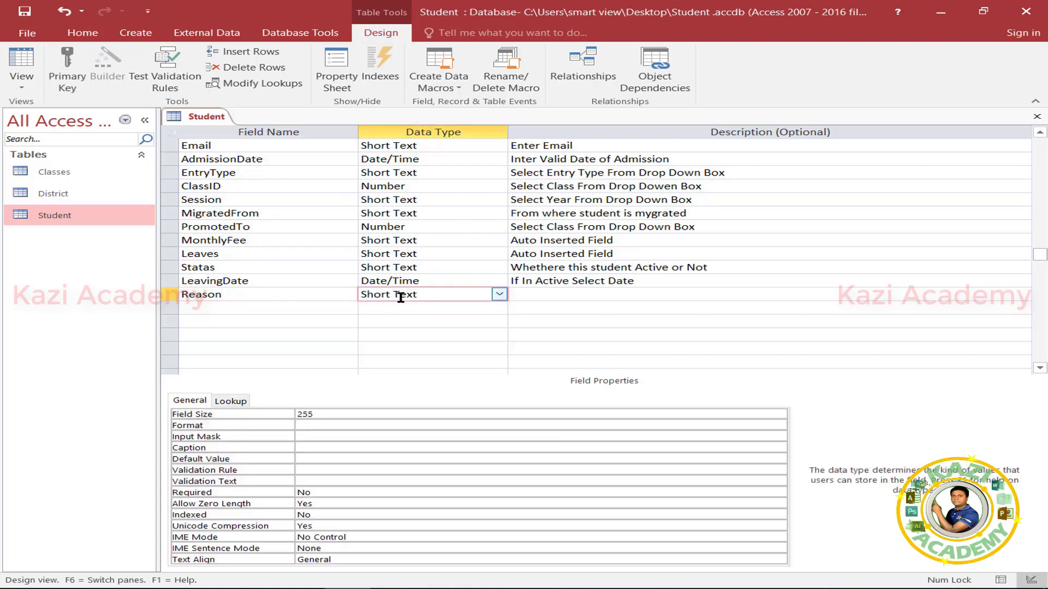
# - Give the Reason field the description "Enter Reason Leaving For this School"
pyautogui.click(544, 295)
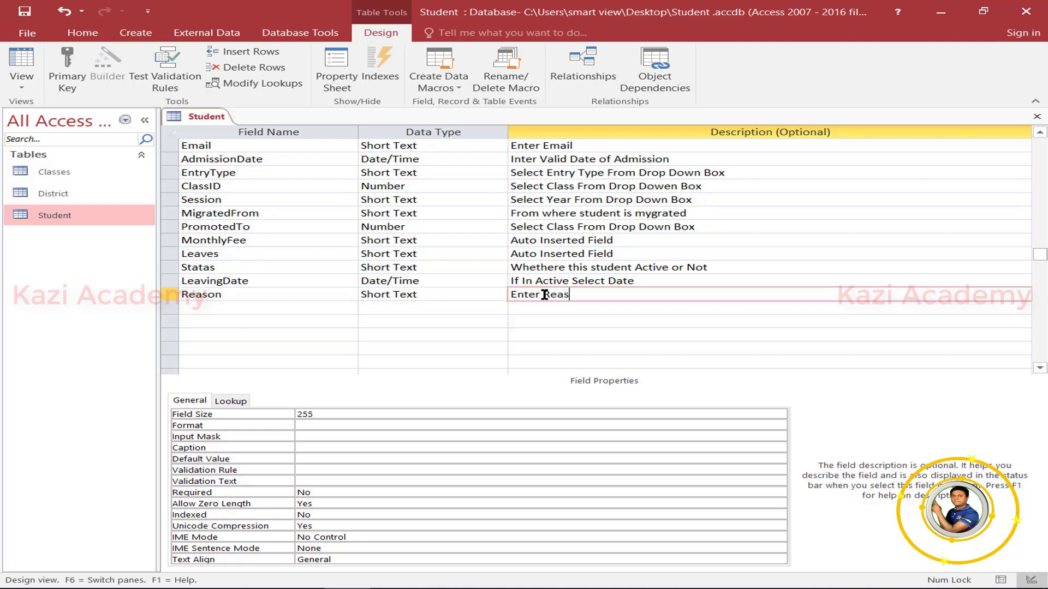
pyautogui.write('Enter Reason Leaving')
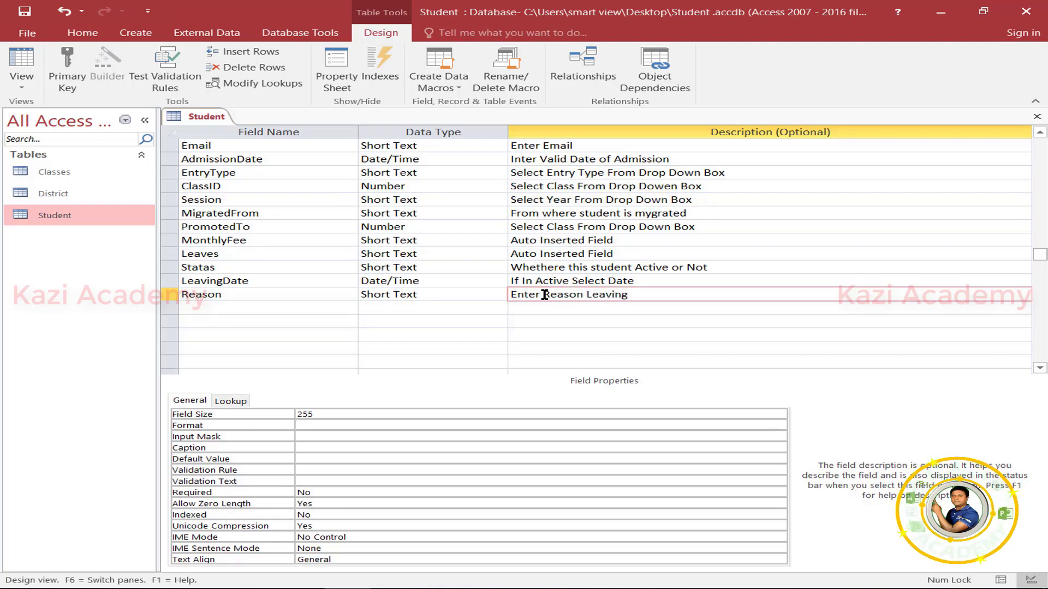
pyautogui.write(' For this School')
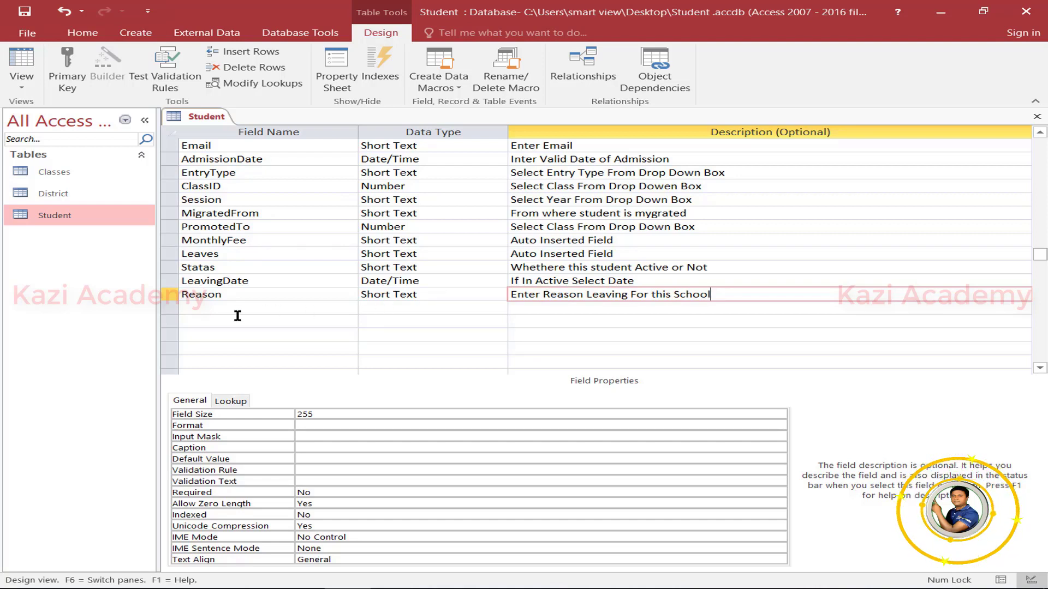
# - Add a field named Gender in the row below Reason
pyautogui.click(214, 311)
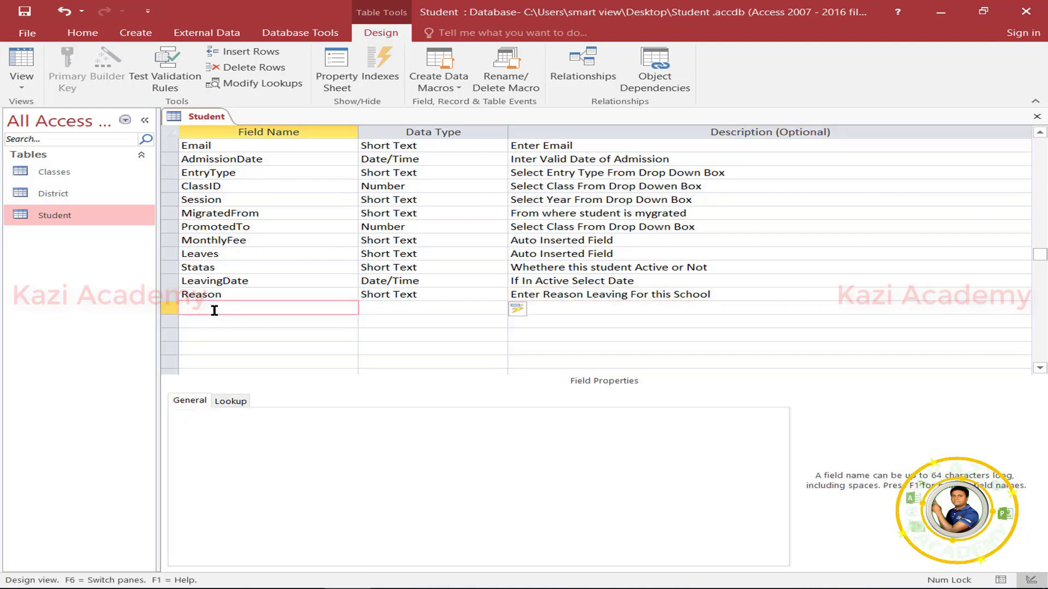
pyautogui.write('Gen')
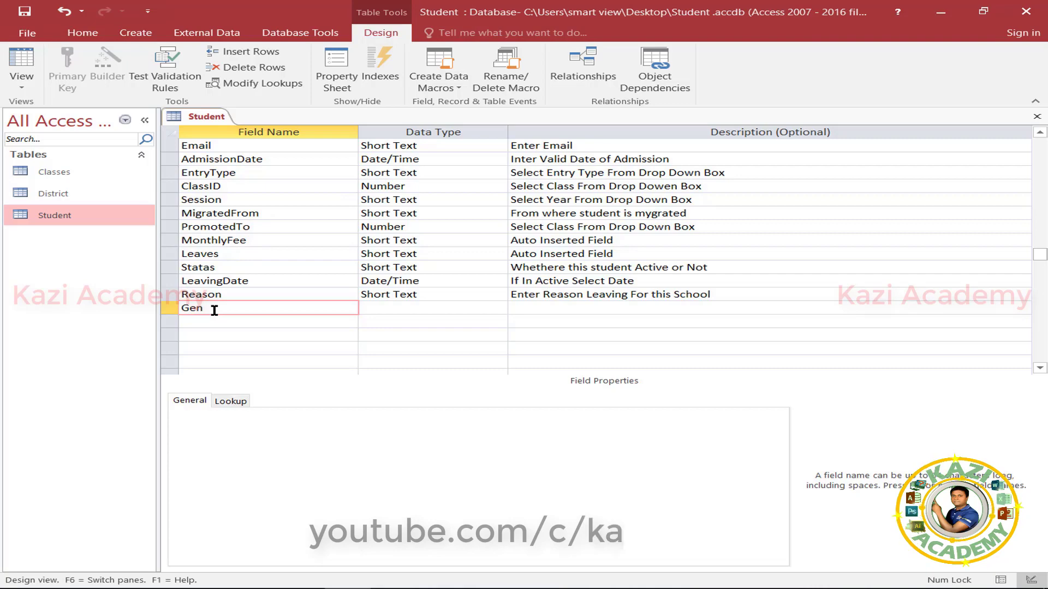
pyautogui.write('der')
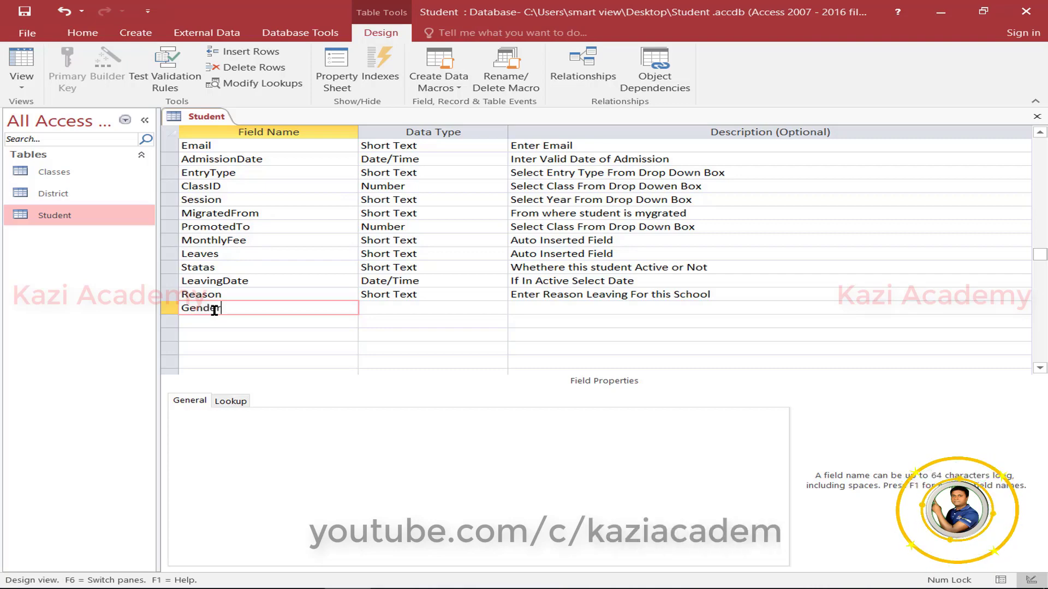
pyautogui.press('Tab')
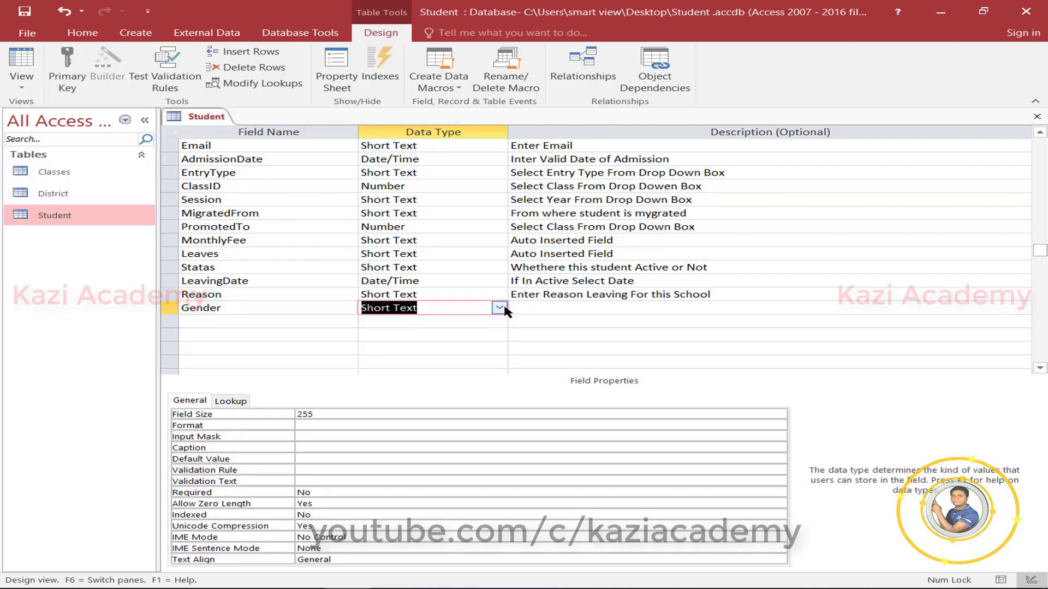
# - Use the Lookup Wizard to make Gender a single-column lookup field with the typed-in values Male and Female
pyautogui.click(499, 308)
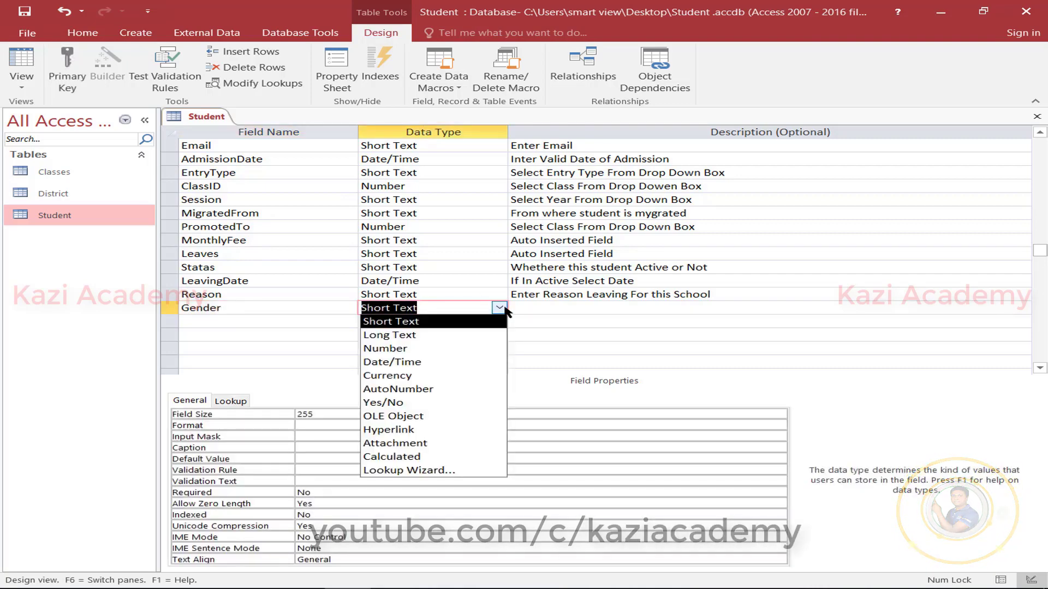
pyautogui.click(415, 470)
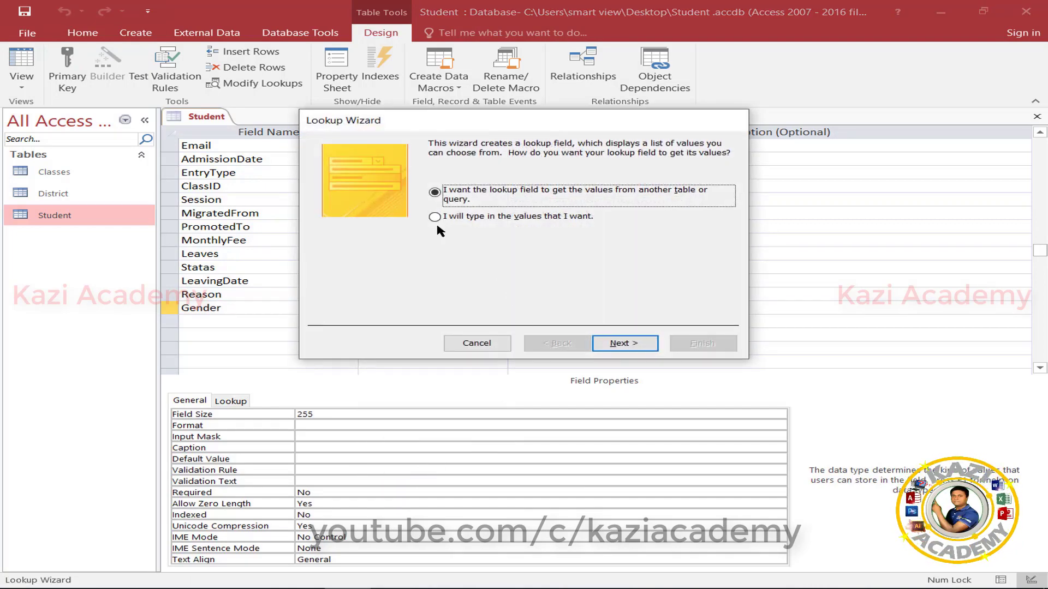
pyautogui.click(434, 217)
pyautogui.click(625, 343)
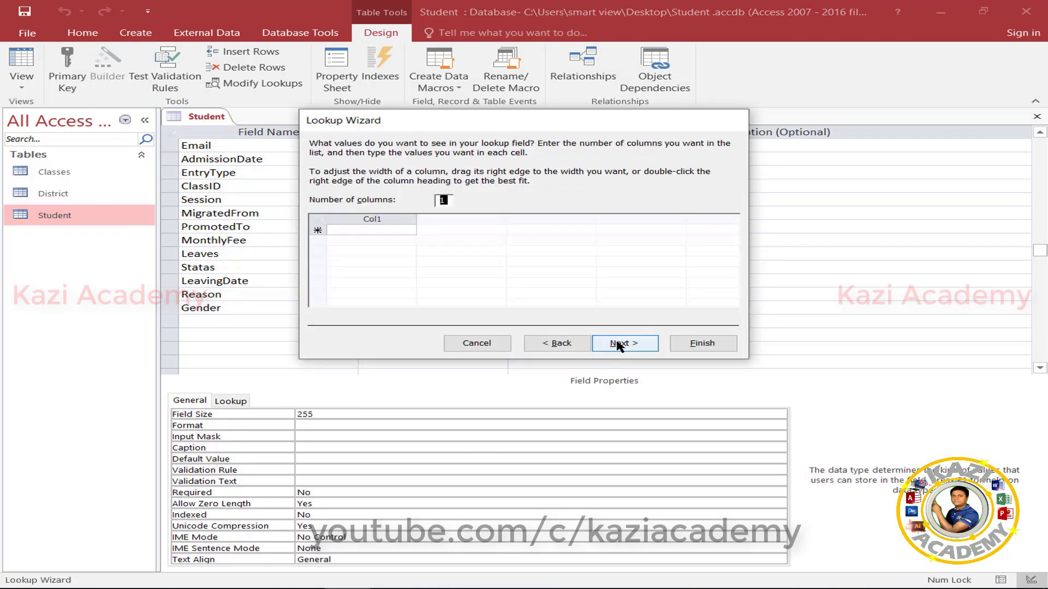
pyautogui.click(373, 230)
pyautogui.write('Male')
pyautogui.press('Tab')
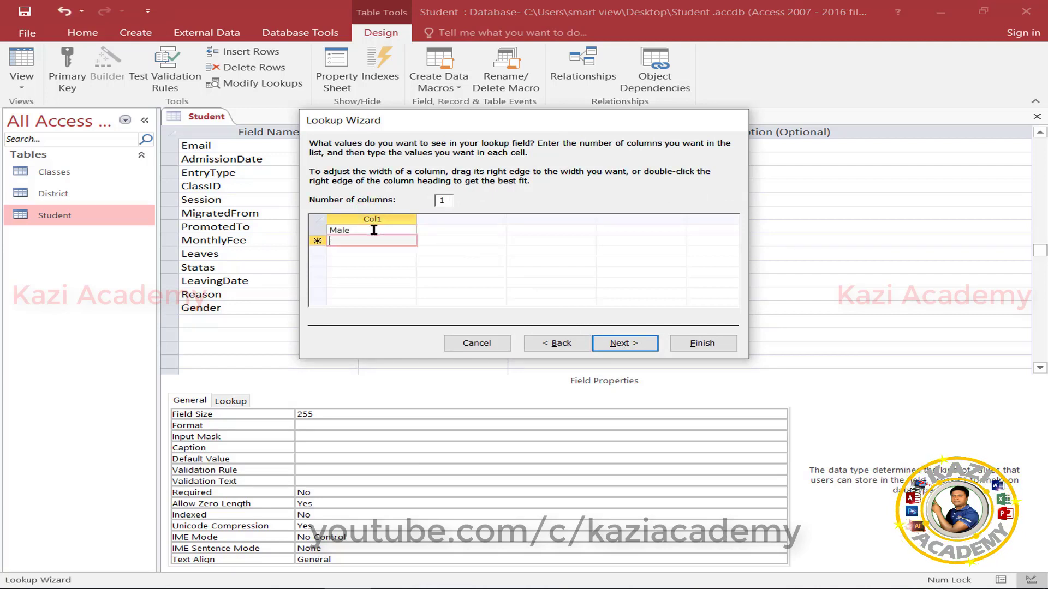
pyautogui.write('Fe')
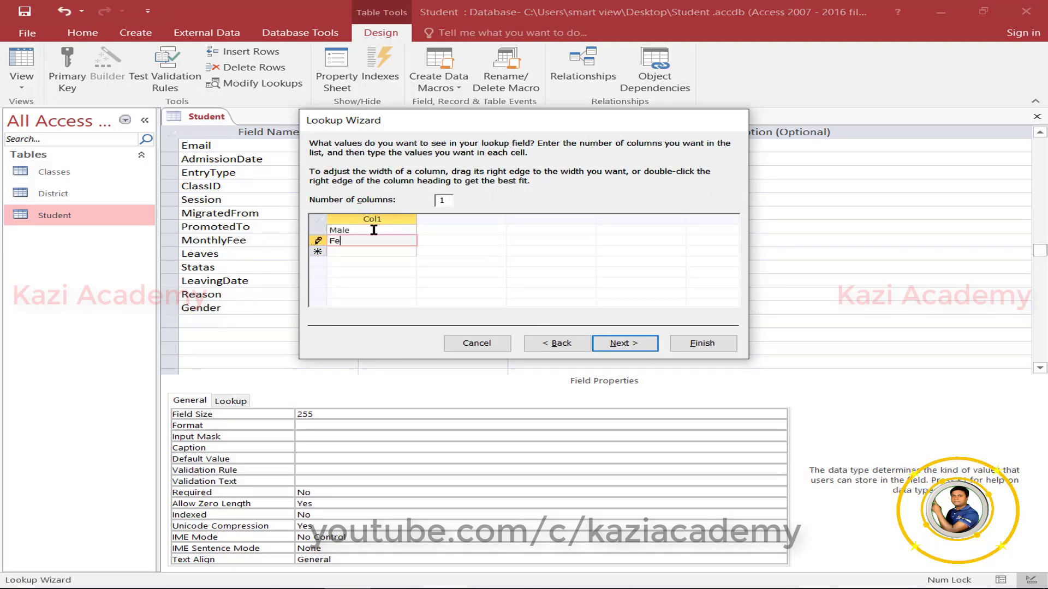
pyautogui.write('male')
pyautogui.press('Tab')
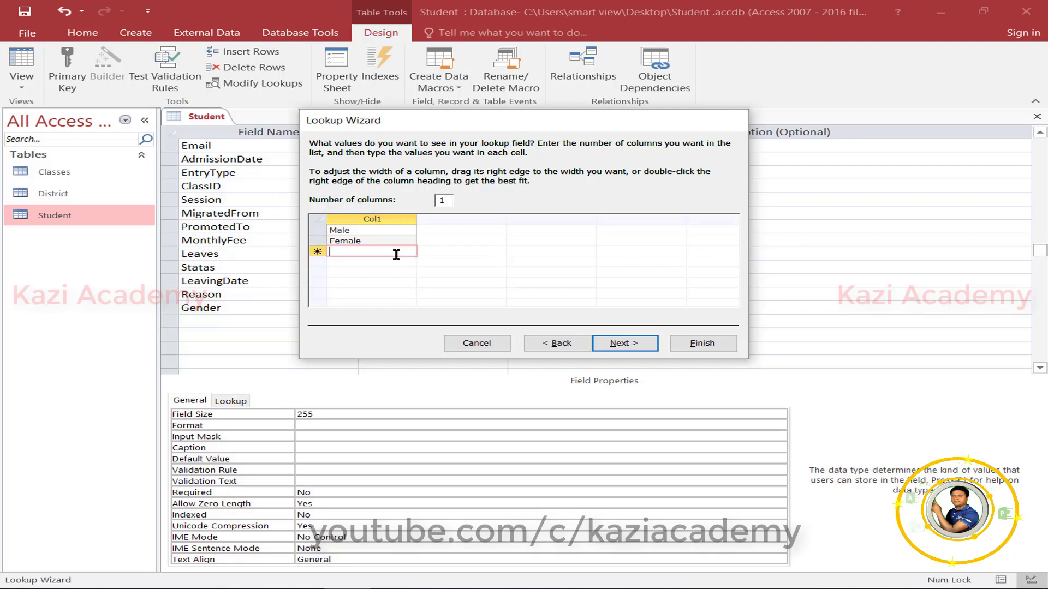
pyautogui.click(625, 344)
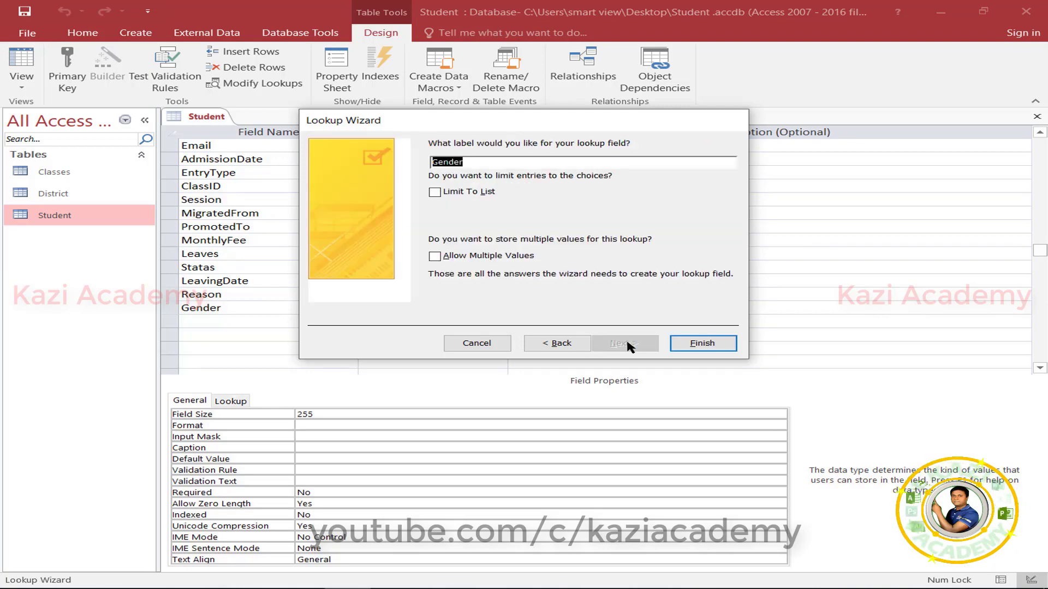
pyautogui.click(703, 344)
# - Set Allow Value List Edits to No in the Gender field's lookup properties
pyautogui.click(230, 401)
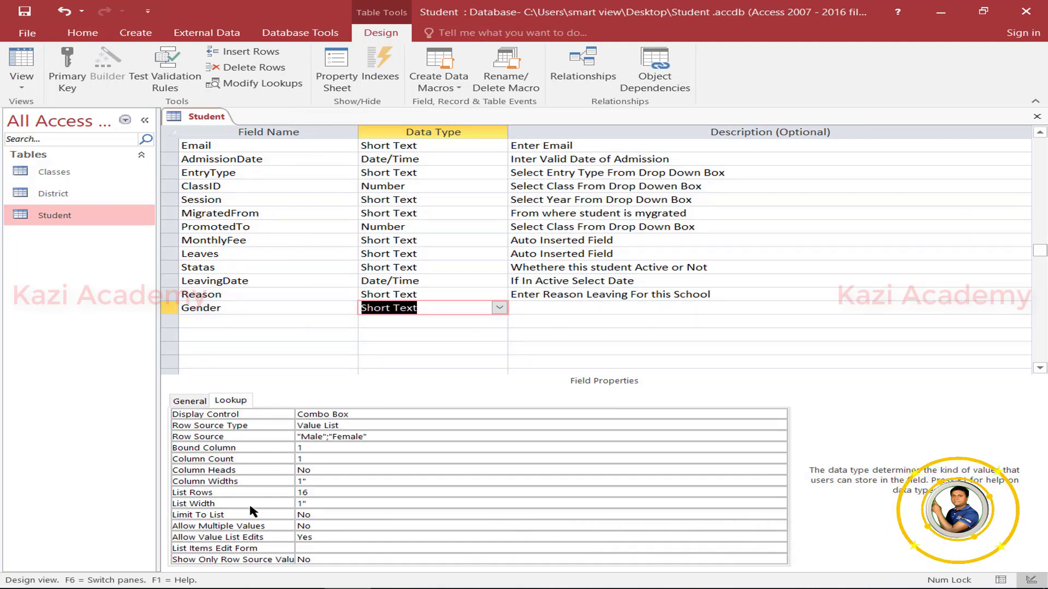
pyautogui.click(299, 538)
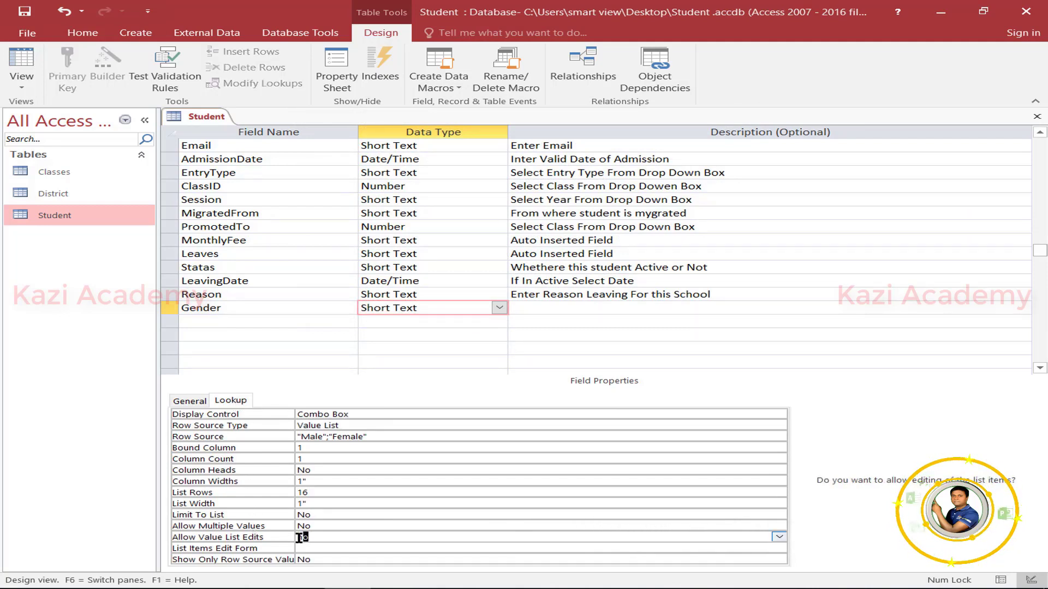
pyautogui.press('Return')
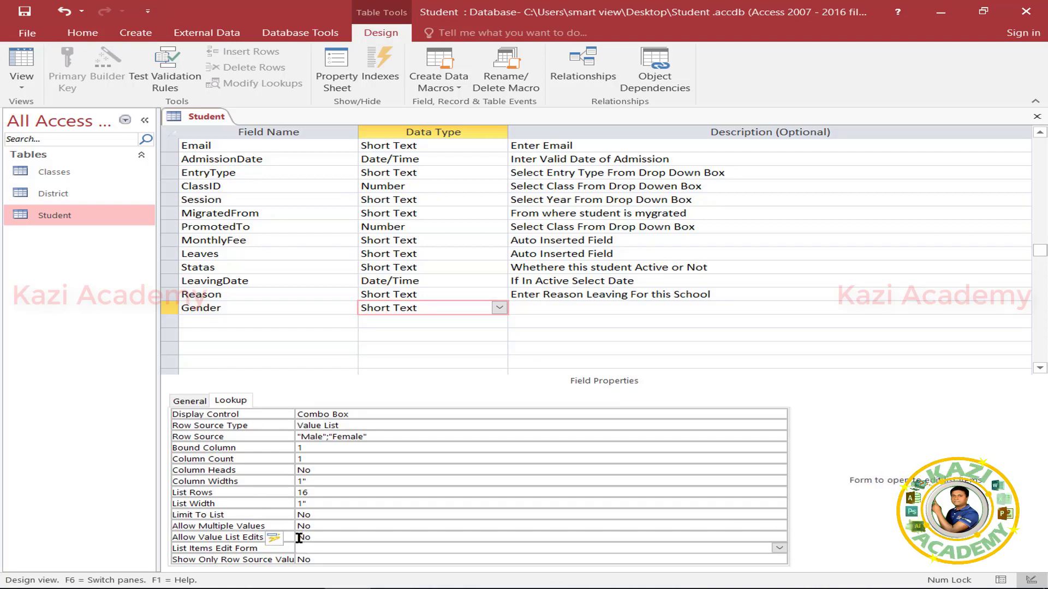
# - Give the Gender field the description "Select Gender of this Student"
pyautogui.click(552, 309)
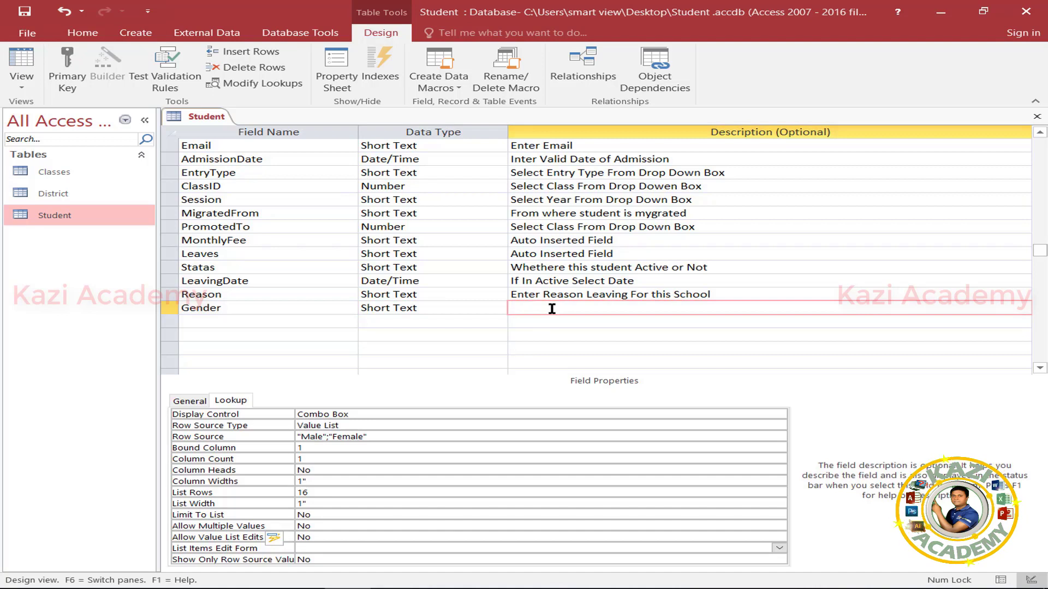
pyautogui.write('Select G')
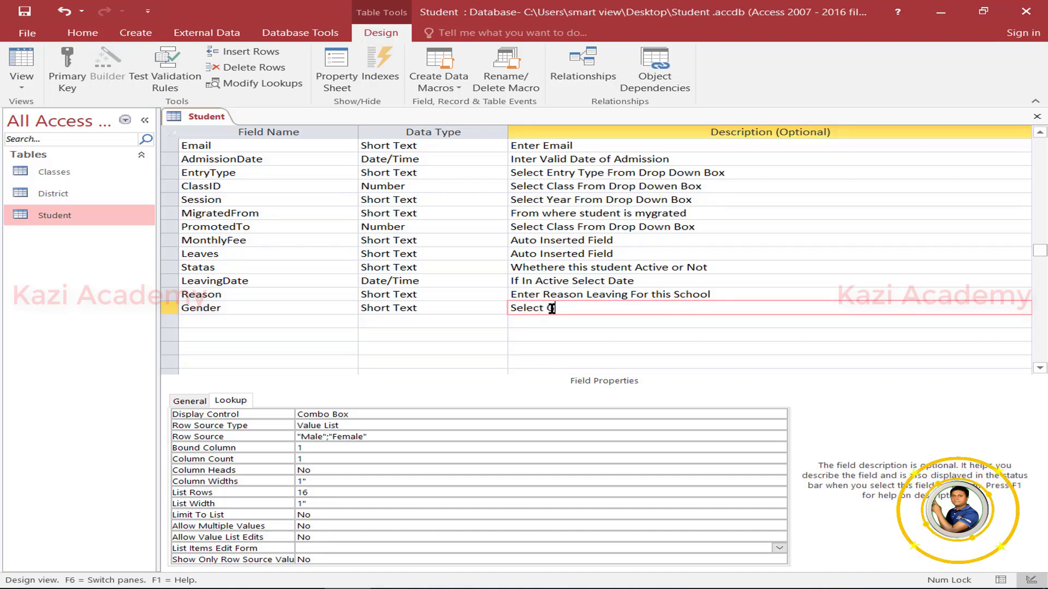
pyautogui.write('ender of this Student')
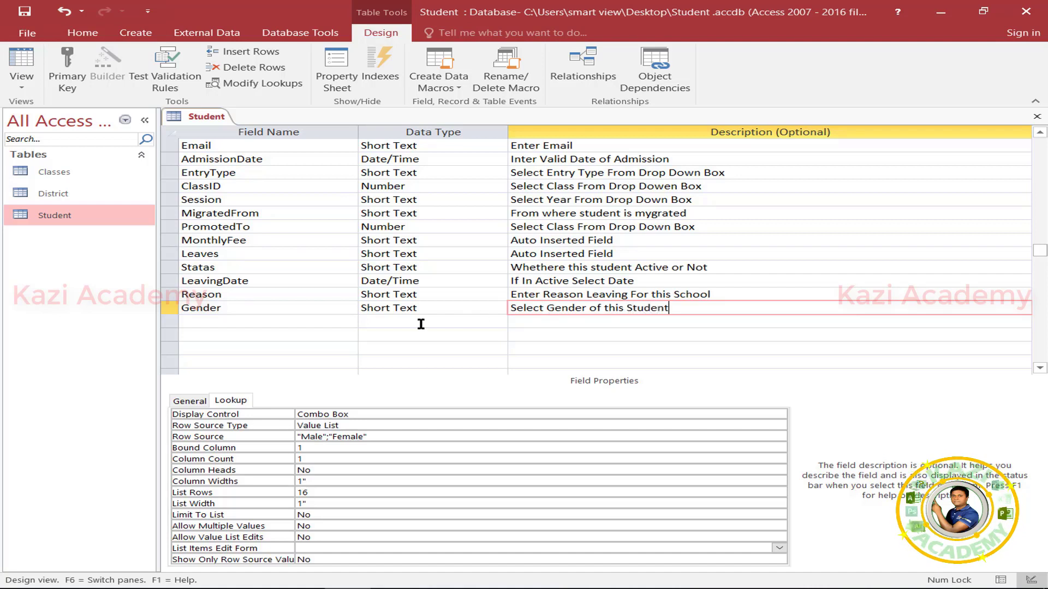
# - Add a field named IsConnected in the row below Gender
pyautogui.click(263, 322)
pyautogui.write('IsConnected')
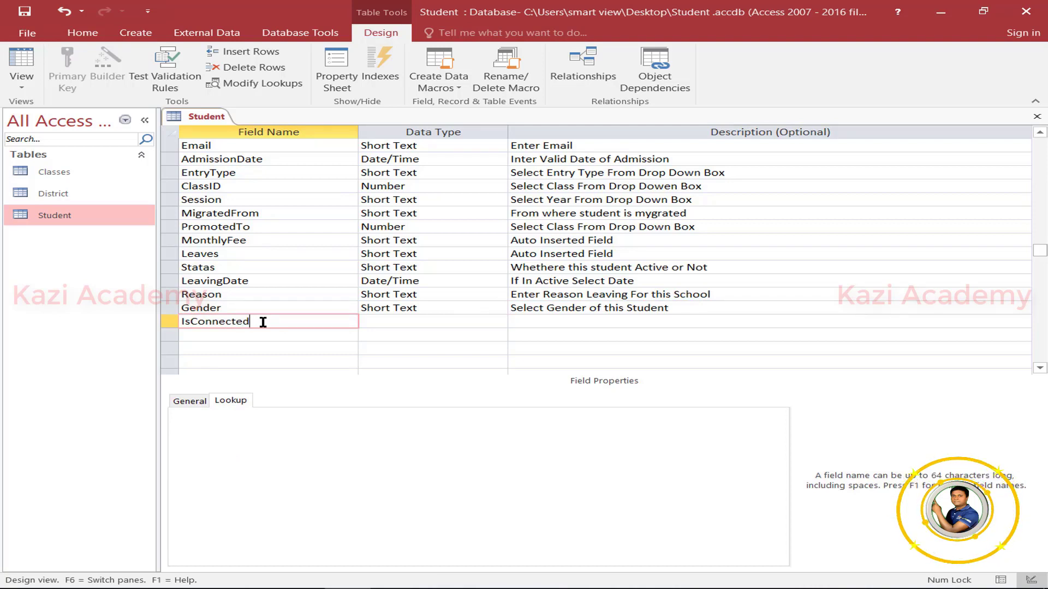
pyautogui.press('Tab')
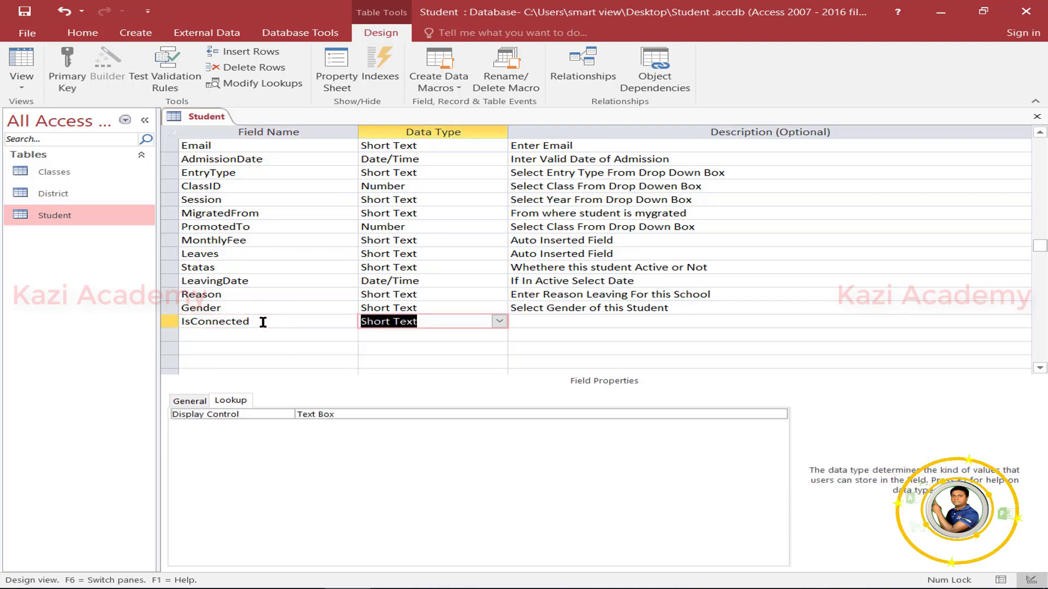
# - Use the Lookup Wizard to make IsConnected a single-column lookup field with the typed-in values Yes and No
pyautogui.click(499, 321)
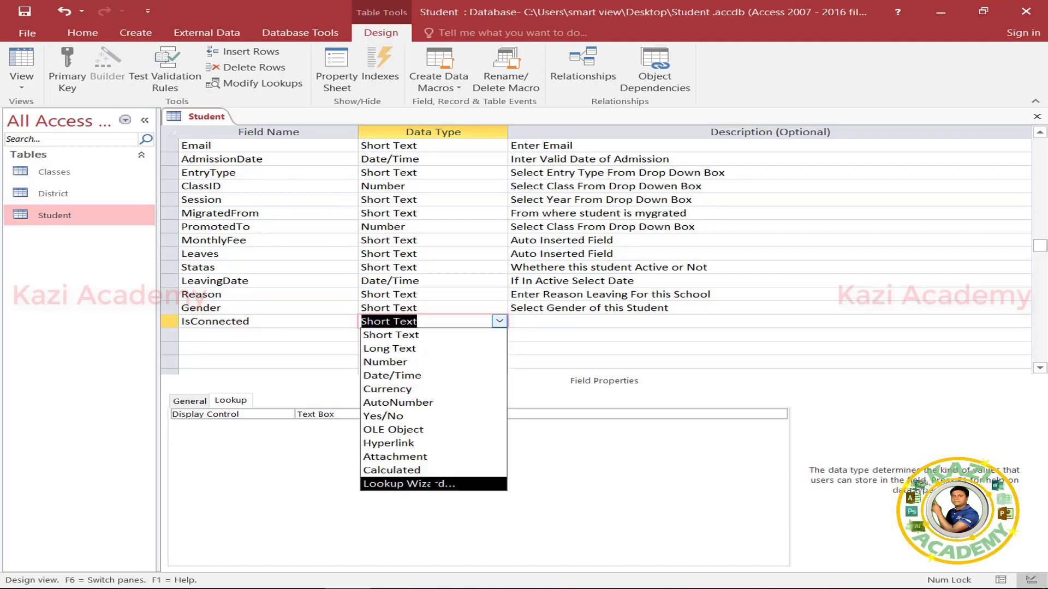
pyautogui.click(407, 484)
pyautogui.click(494, 218)
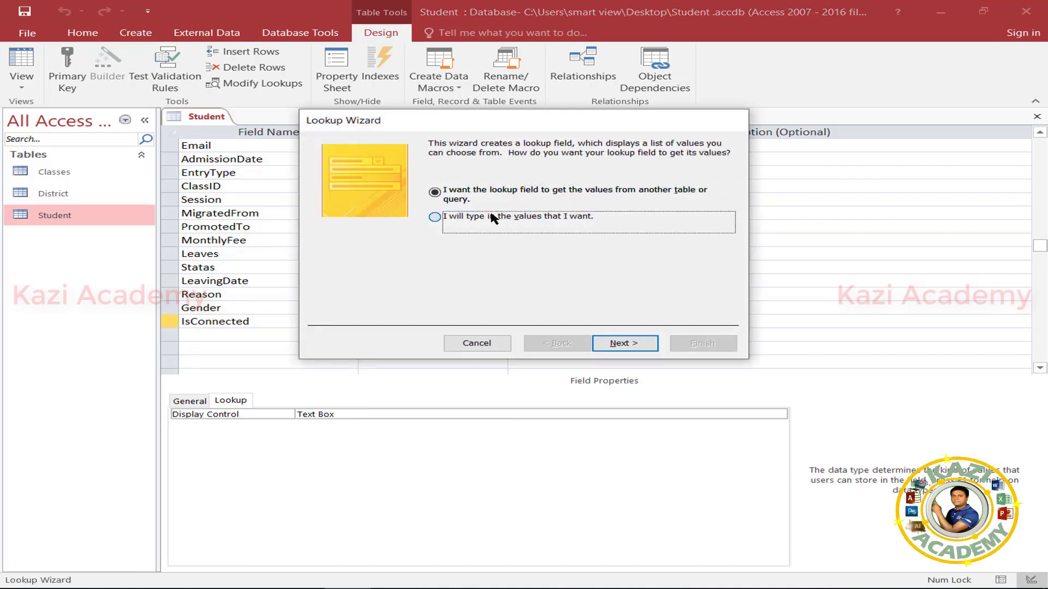
pyautogui.click(625, 344)
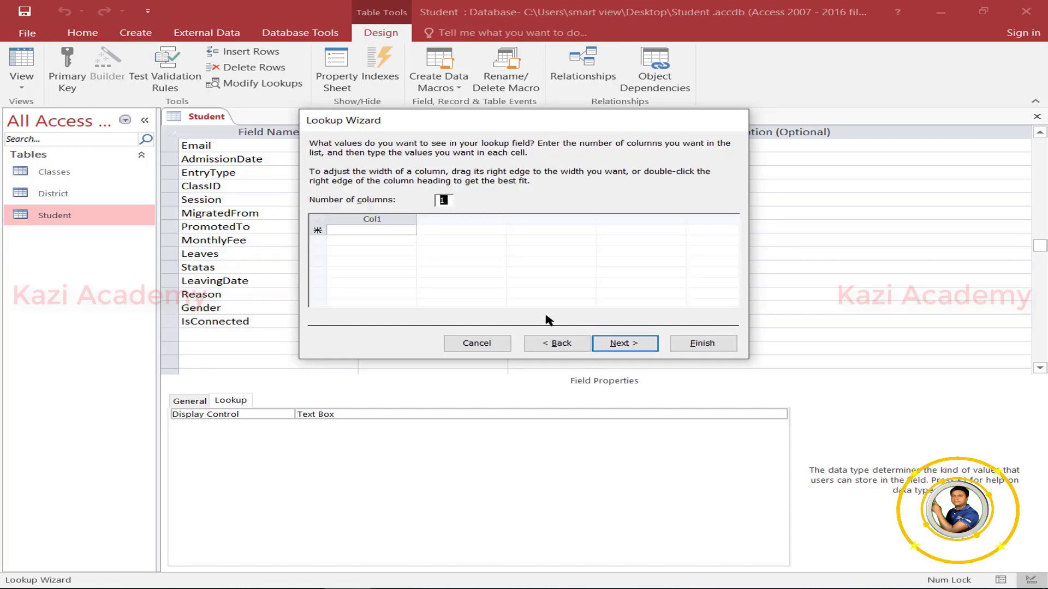
pyautogui.click(358, 230)
pyautogui.write('Yes')
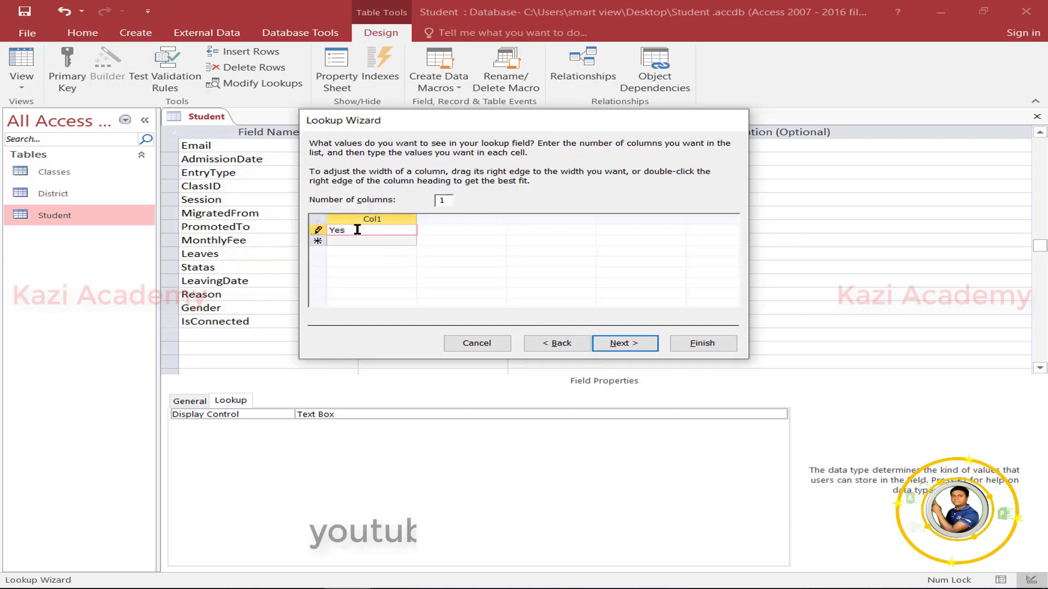
pyautogui.press('Return')
pyautogui.write('No')
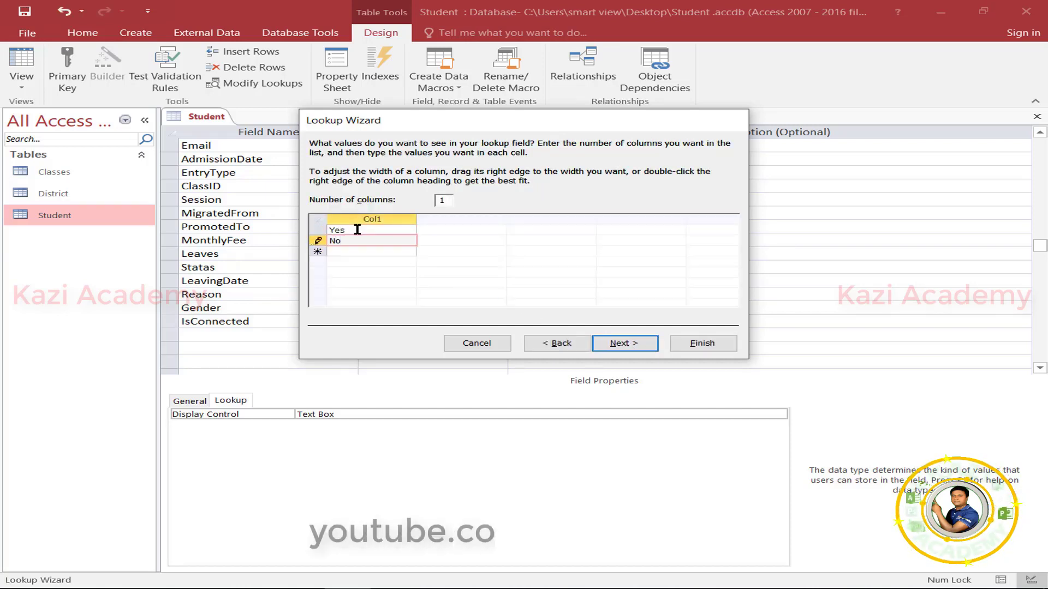
pyautogui.click(622, 344)
pyautogui.click(703, 343)
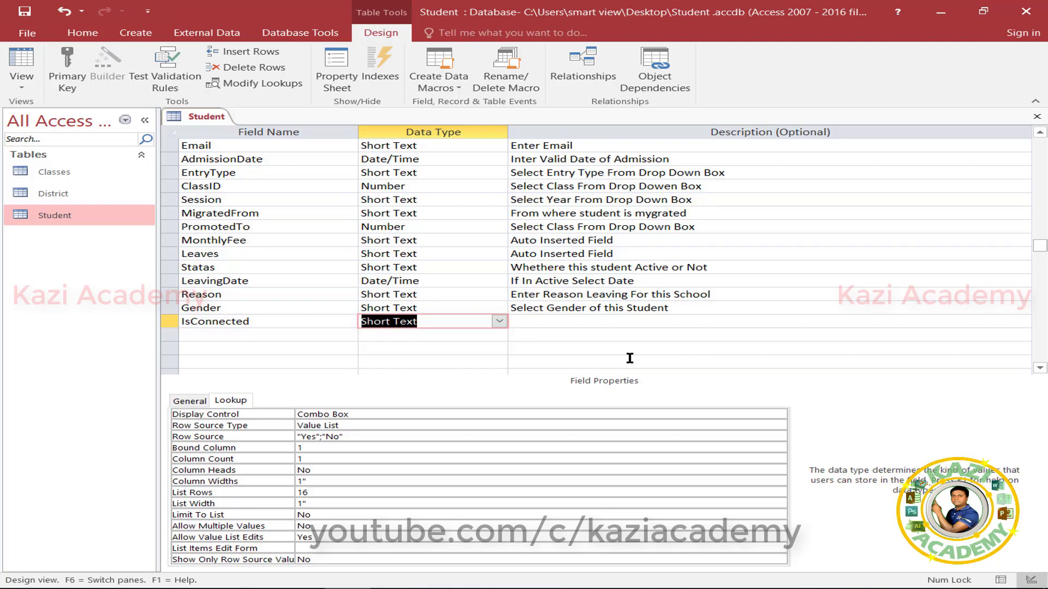
# - Add a field named Qty in the row below IsConnected
pyautogui.click(214, 333)
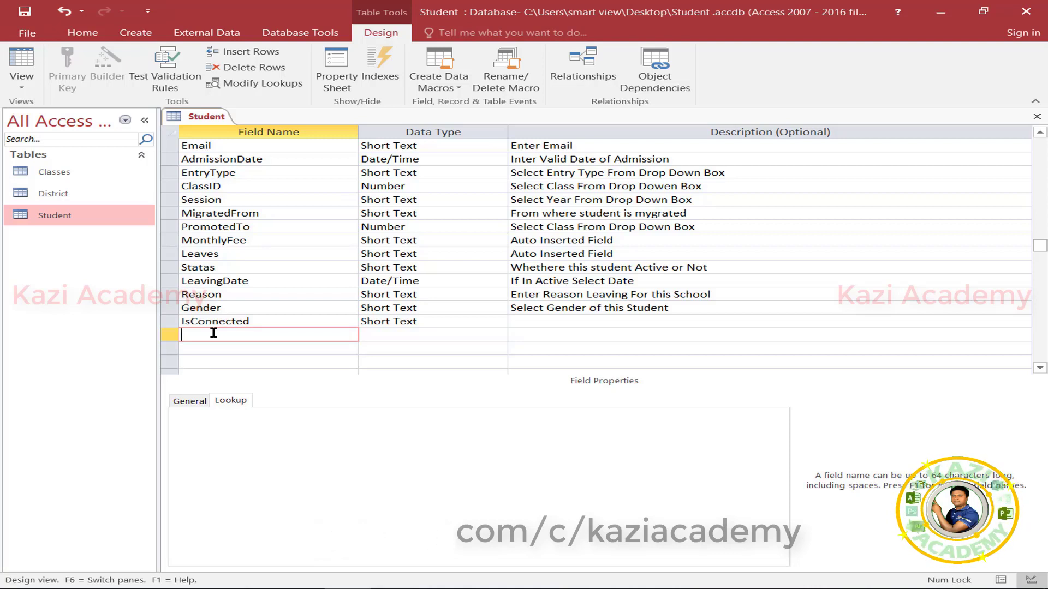
pyautogui.write('Qty')
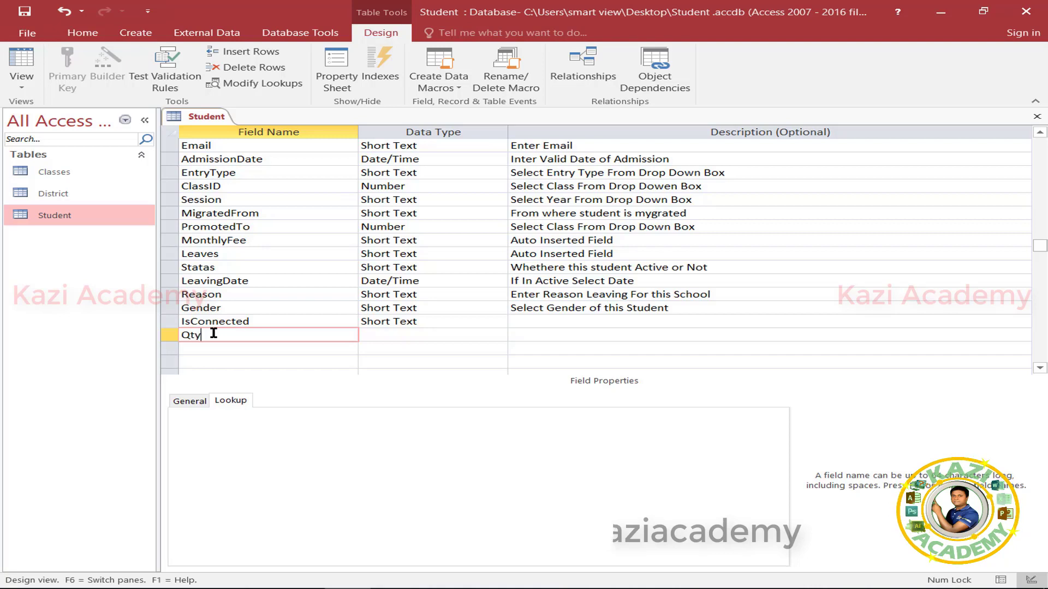
pyautogui.press('Tab')
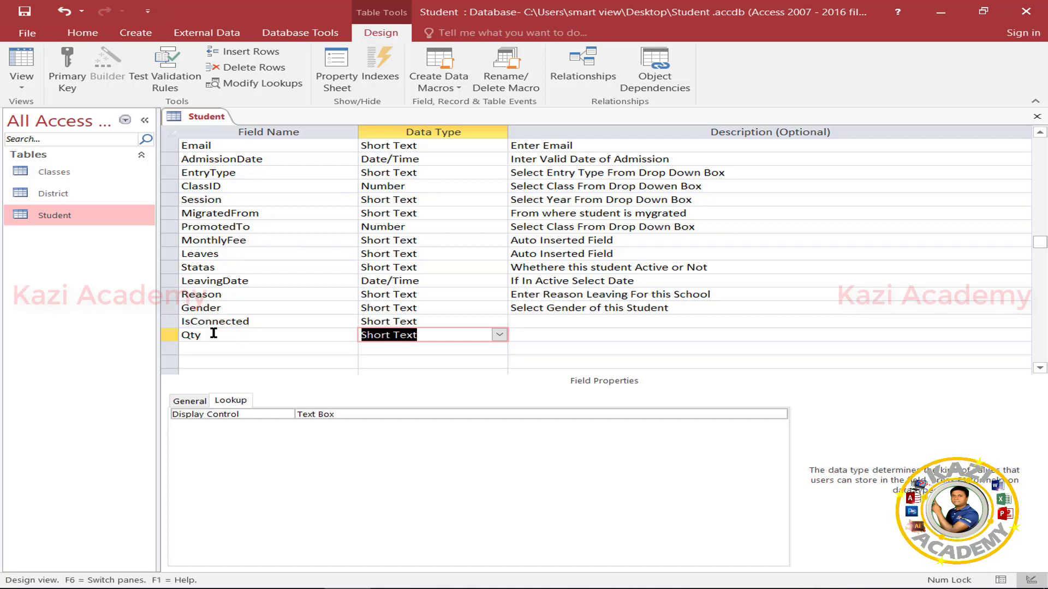
# - Create a new table, save it as ConcisionPolicy and open it in Design View
pyautogui.click(131, 34)
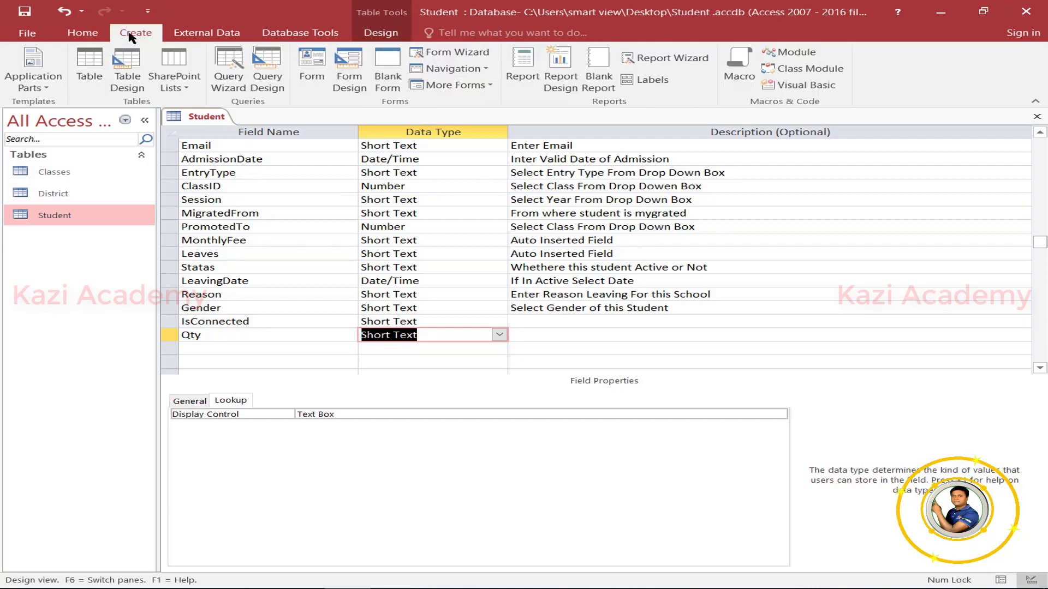
pyautogui.click(91, 76)
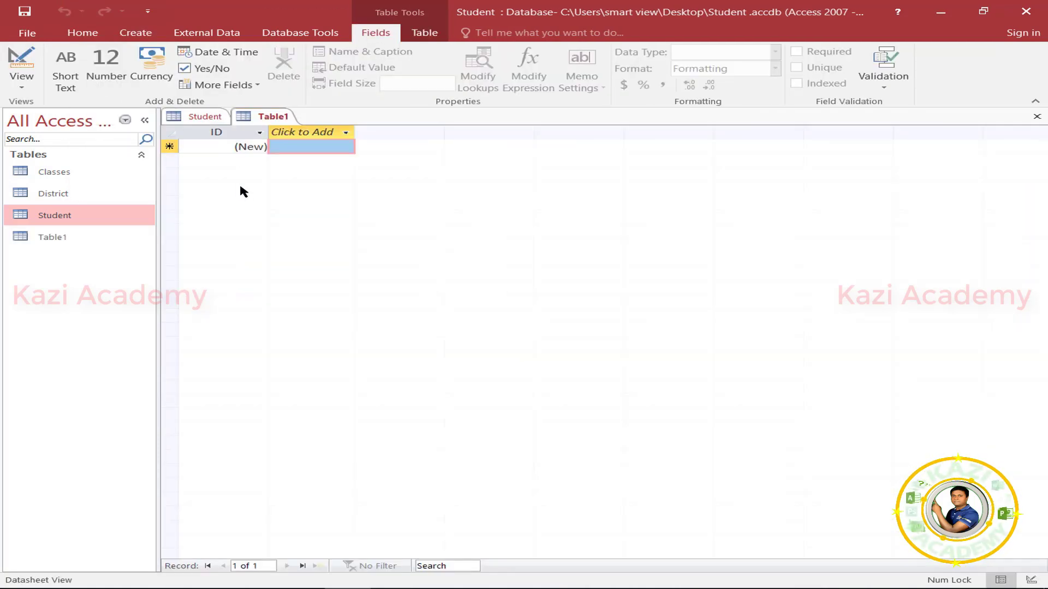
pyautogui.click(22, 81)
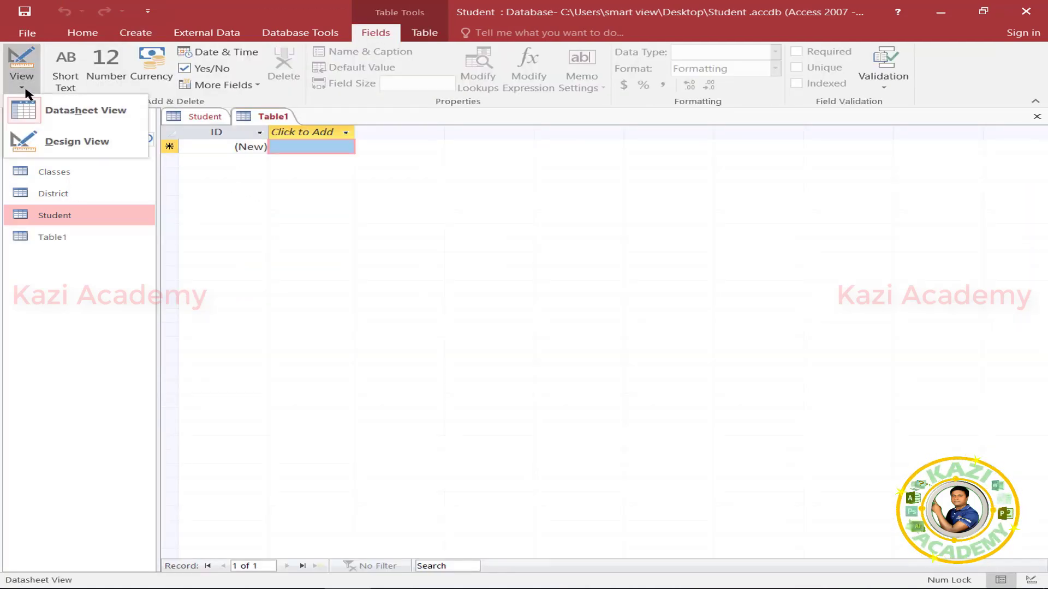
pyautogui.click(67, 143)
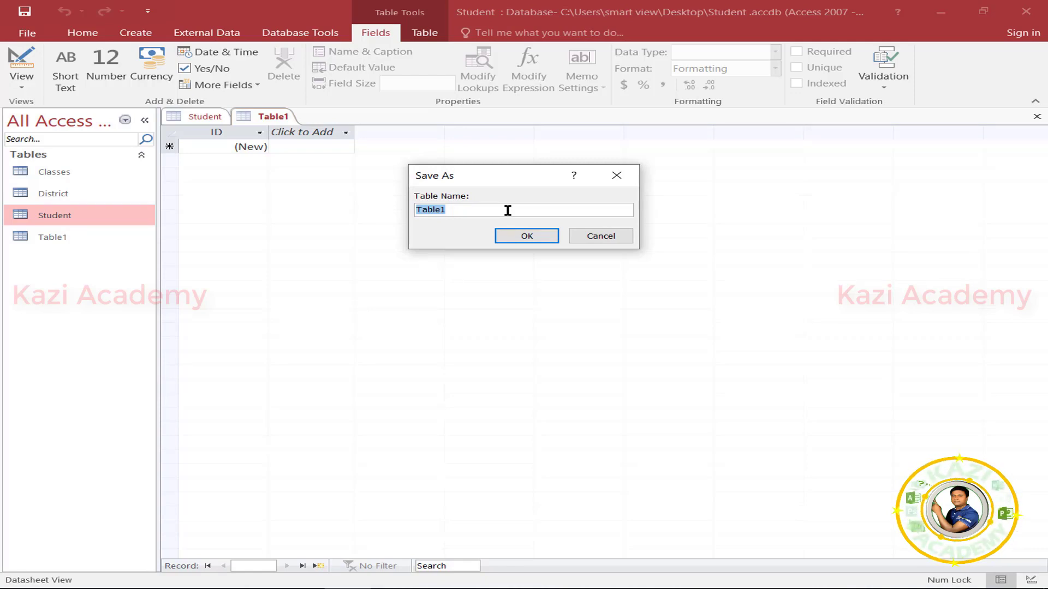
pyautogui.write('ConcisionPolicy')
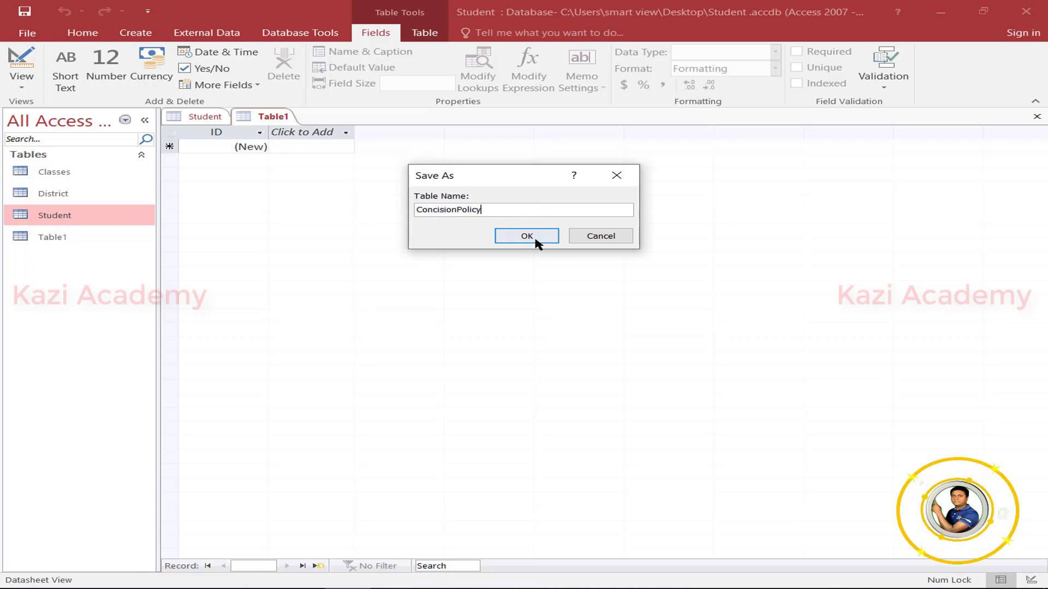
pyautogui.click(532, 240)
# - Add a Qty field with the Number data type below ID in the ConcisionPolicy table
pyautogui.click(276, 158)
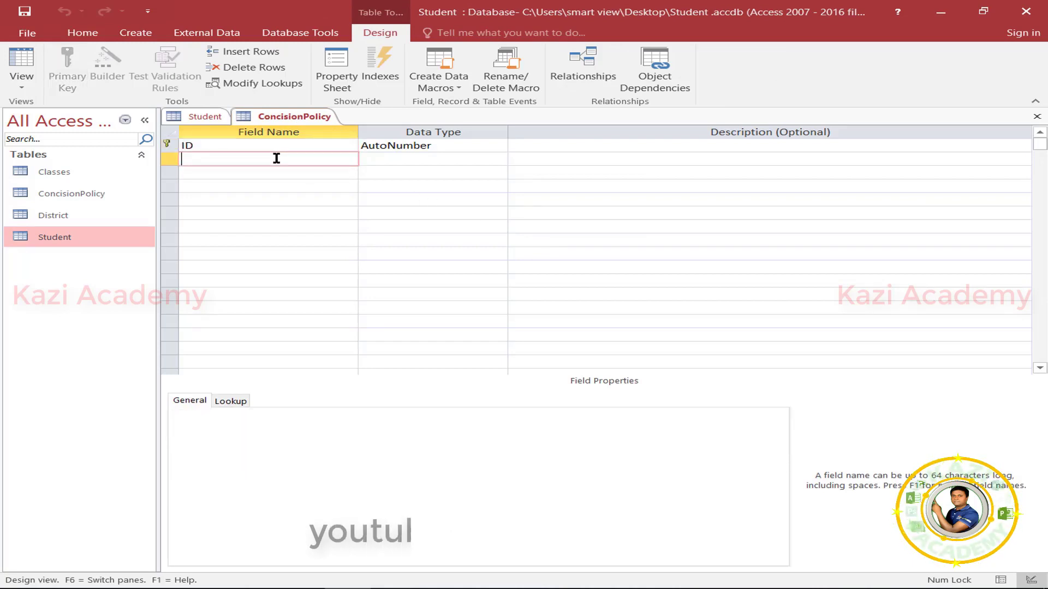
pyautogui.write('Qty')
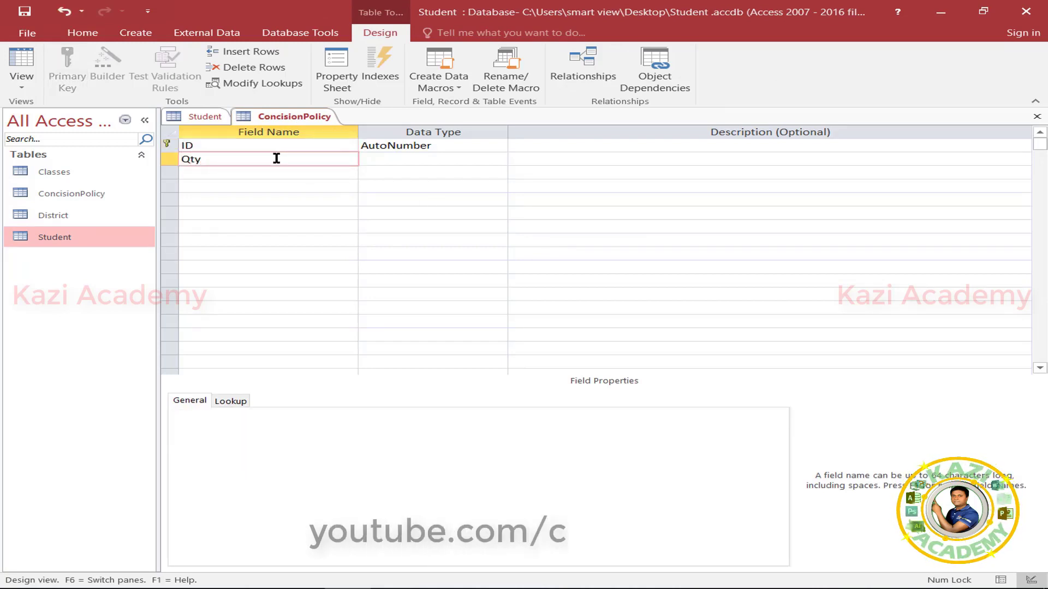
pyautogui.press('Tab')
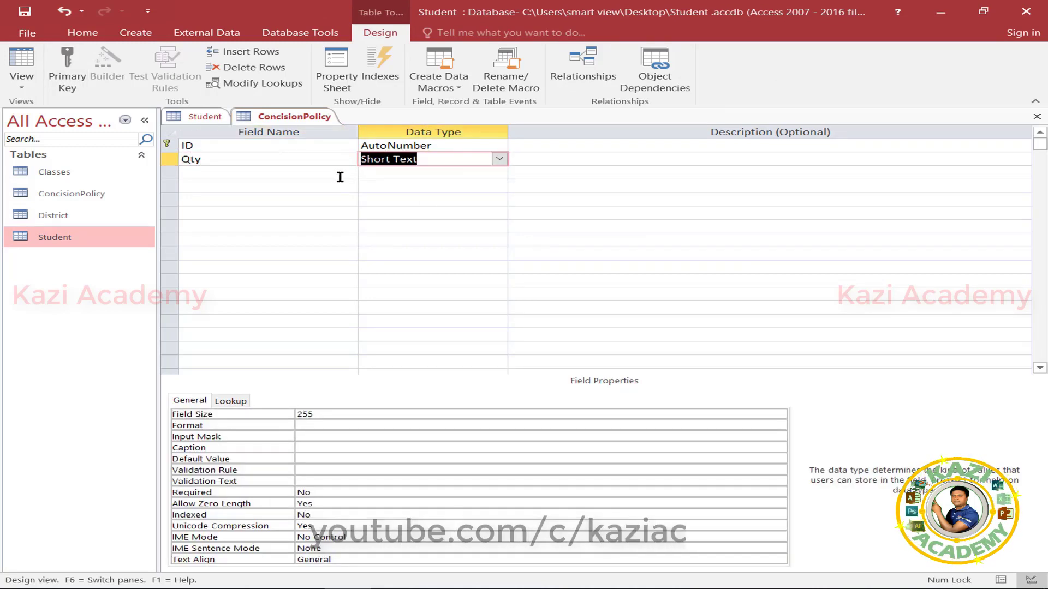
pyautogui.click(499, 158)
pyautogui.click(382, 199)
# - Add a Range field with the Number data type below Qty
pyautogui.click(259, 173)
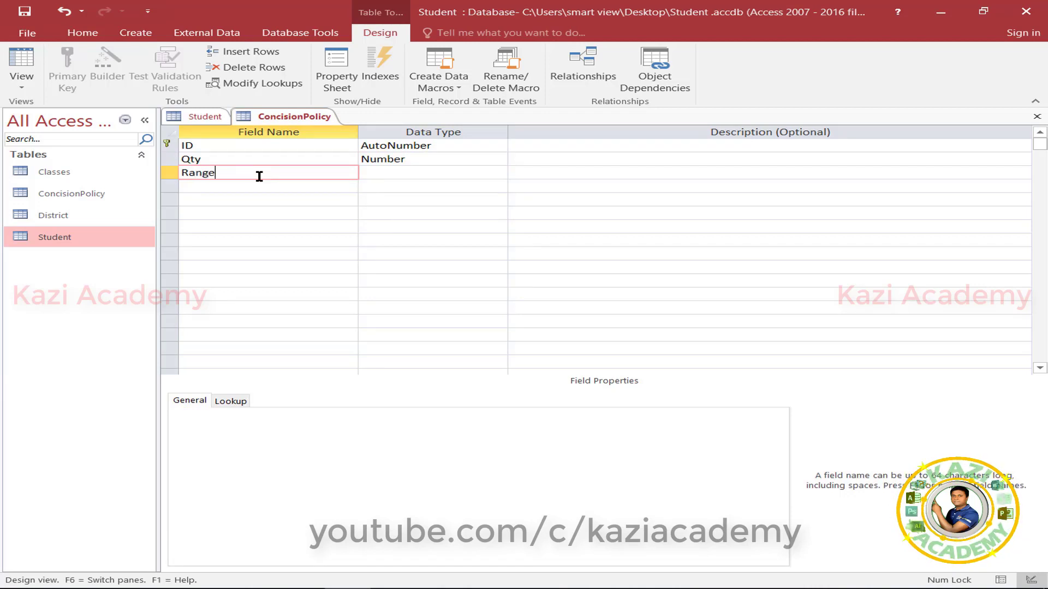
pyautogui.press('Tab')
pyautogui.click(499, 173)
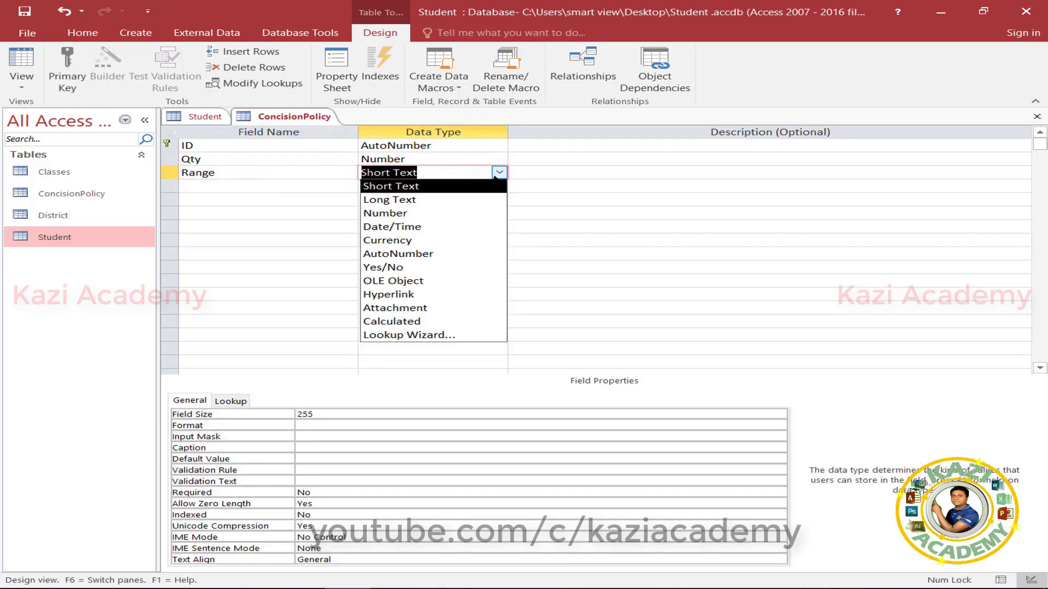
pyautogui.click(424, 217)
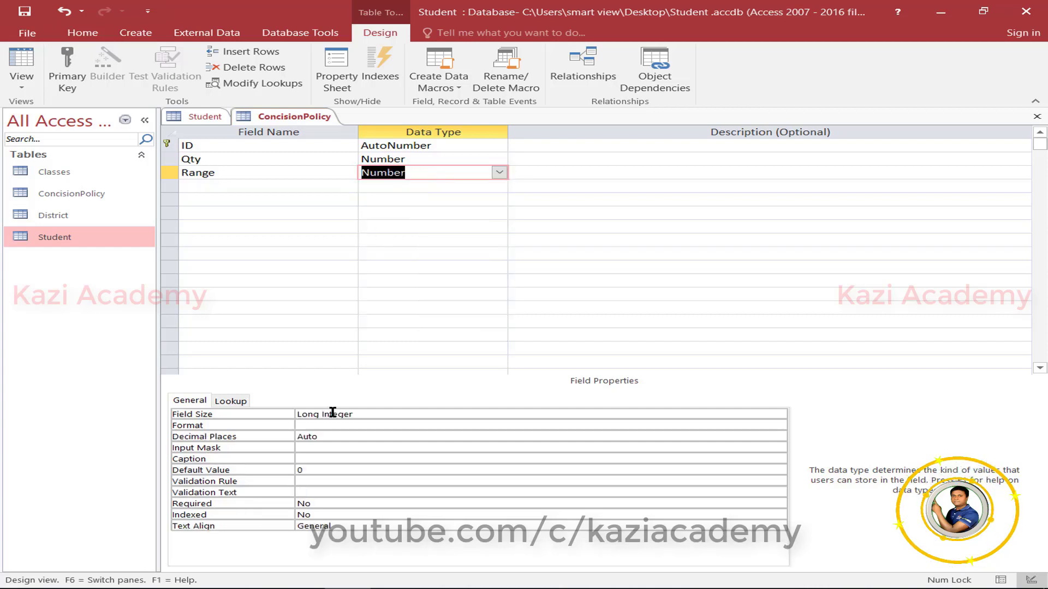
# - Set the Range field's size to Double, its format to Fixed and its decimal places to 0
pyautogui.click(370, 416)
pyautogui.moveTo(370, 416); pyautogui.dragTo(277, 413)
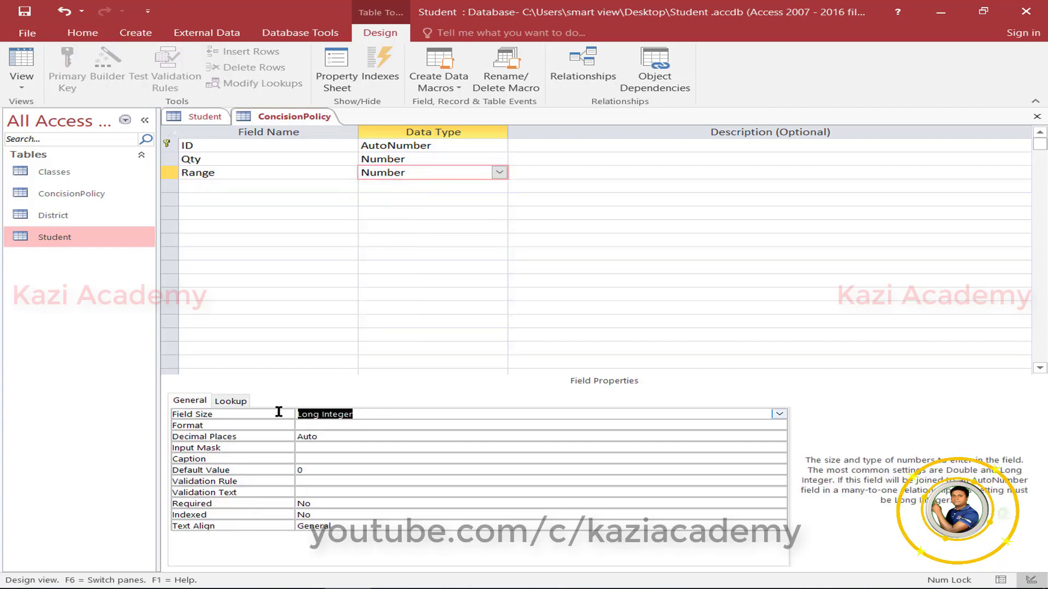
pyautogui.press('Delete')
pyautogui.click(332, 424)
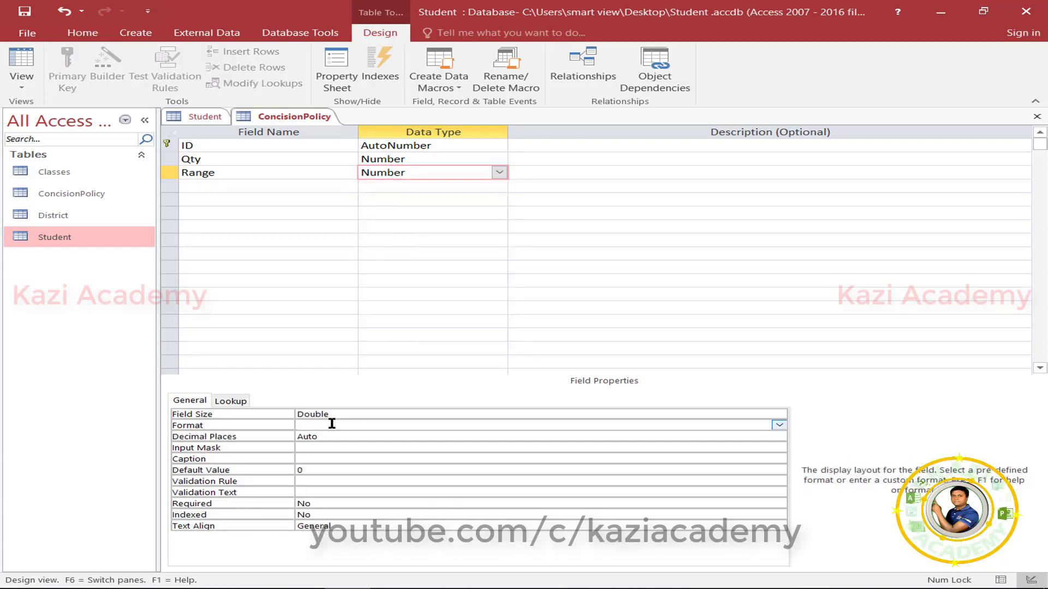
pyautogui.write('Fixed')
pyautogui.press('Return')
pyautogui.write('0')
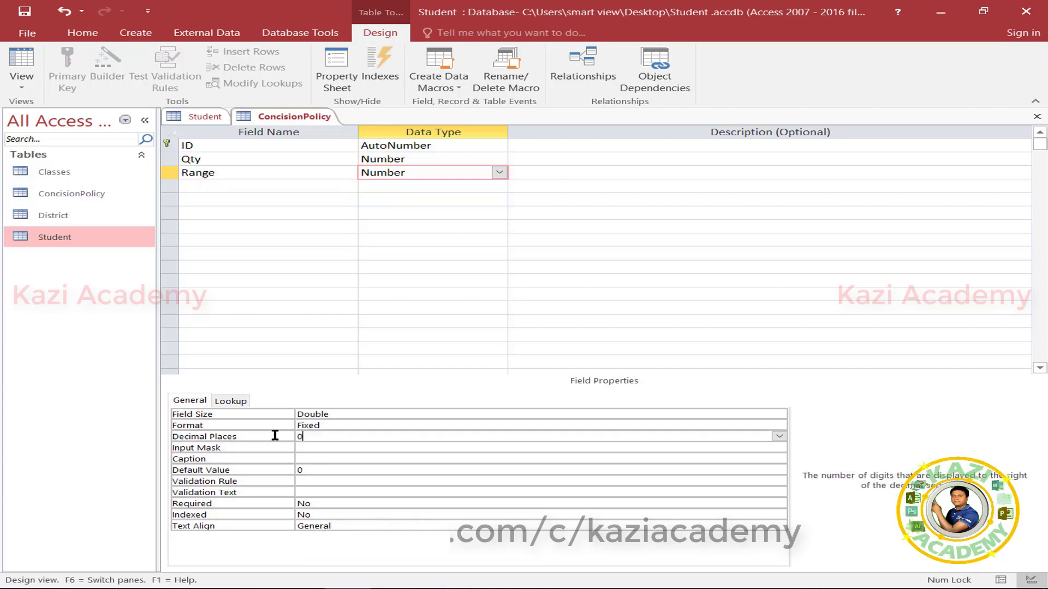
pyautogui.press('Return')
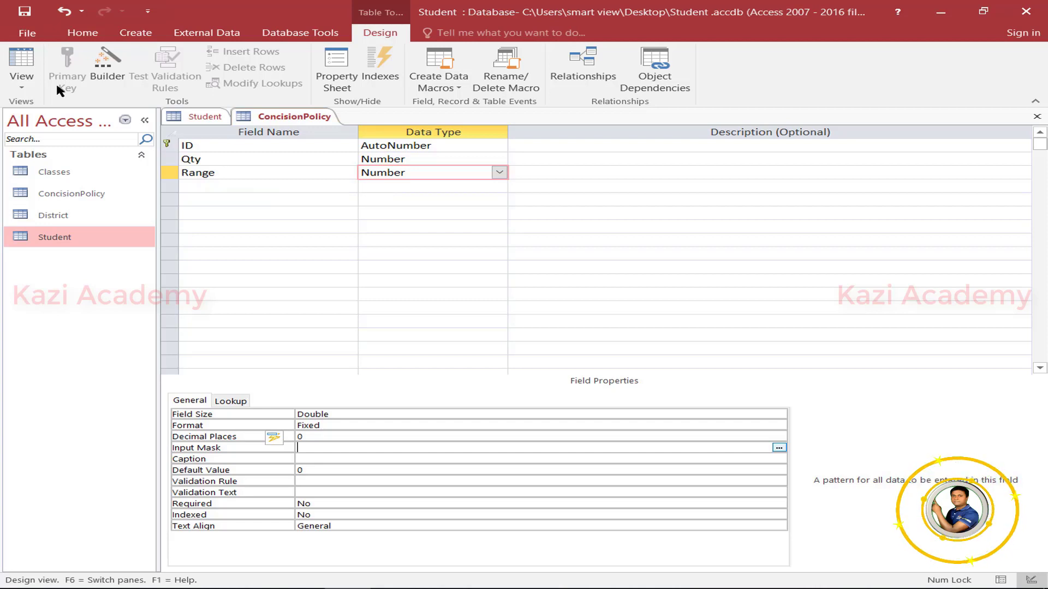
# - Save the ConcisionPolicy design and switch the table to Datasheet View
pyautogui.click(22, 81)
pyautogui.click(68, 112)
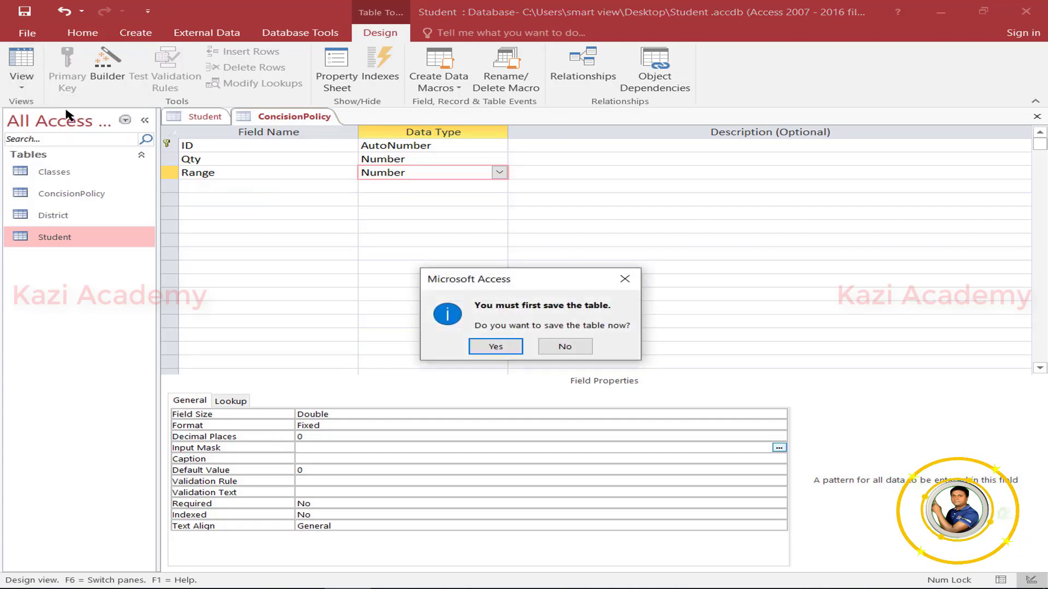
pyautogui.click(494, 345)
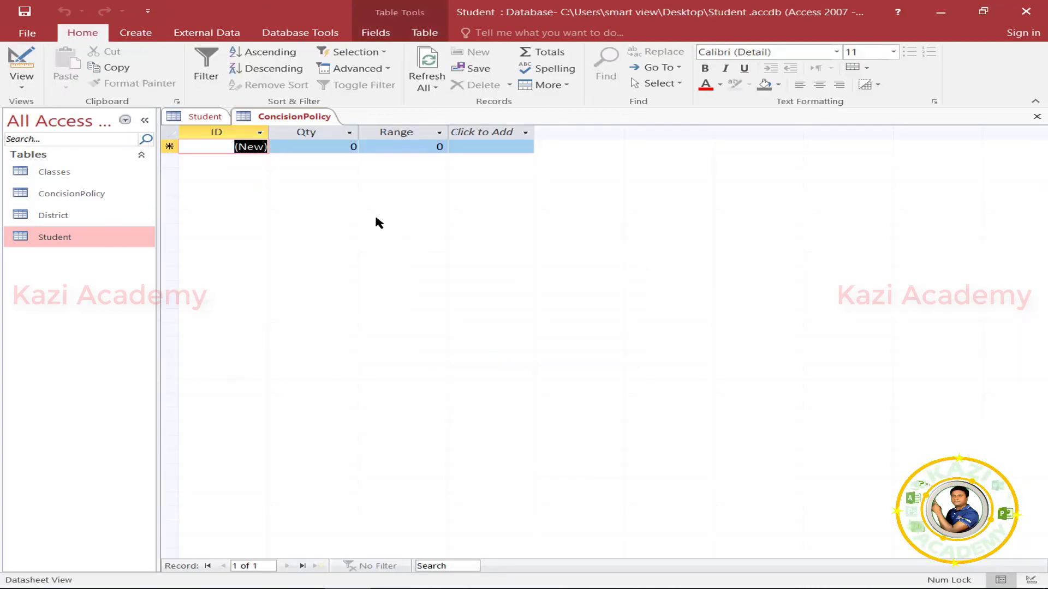
# - Enter two records in ConcisionPolicy: Qty 2 with Range 10, and Qty 3 with Range 20
pyautogui.moveTo(289, 147); pyautogui.dragTo(358, 146)
pyautogui.write('2')
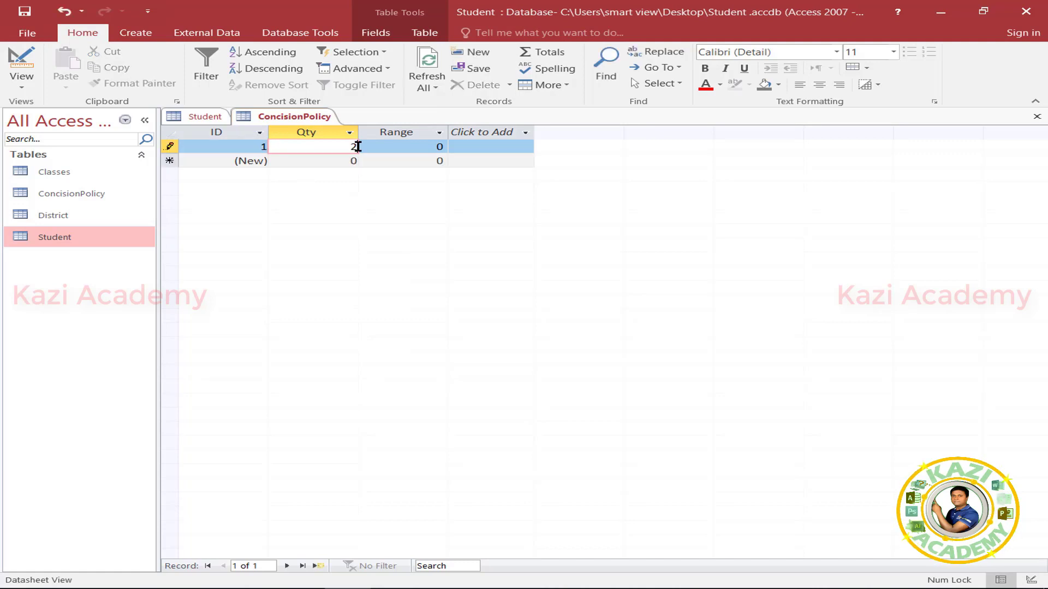
pyautogui.click(416, 146)
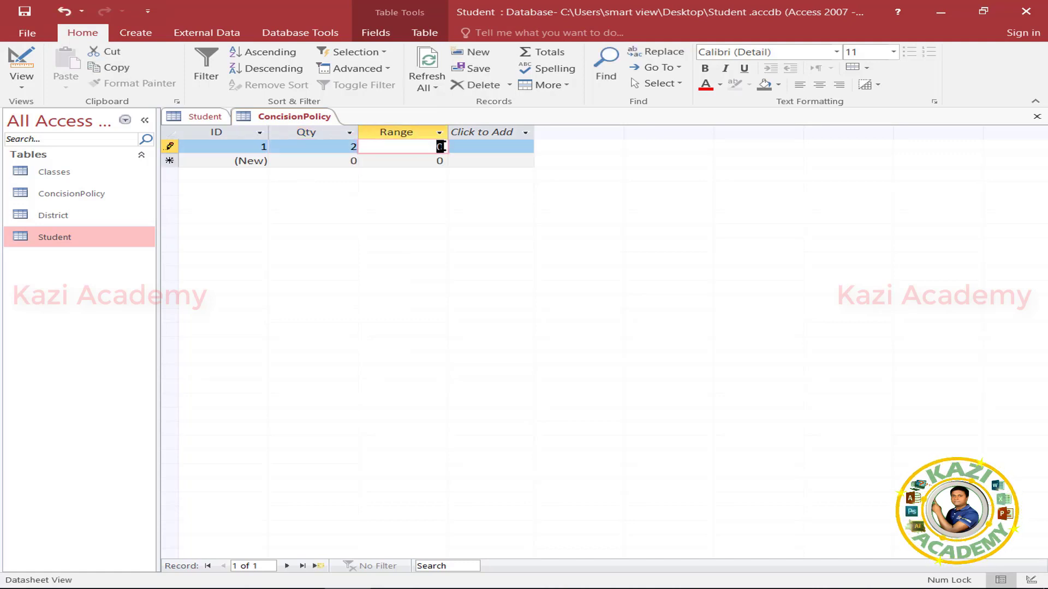
pyautogui.write('1')
pyautogui.click(354, 161)
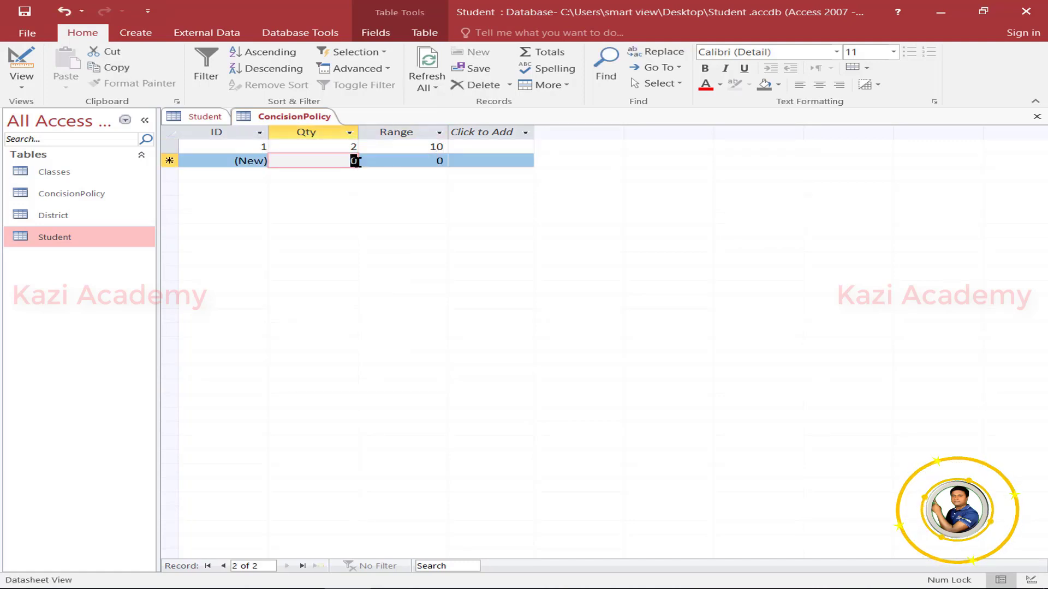
pyautogui.write('3')
pyautogui.doubleClick(442, 161)
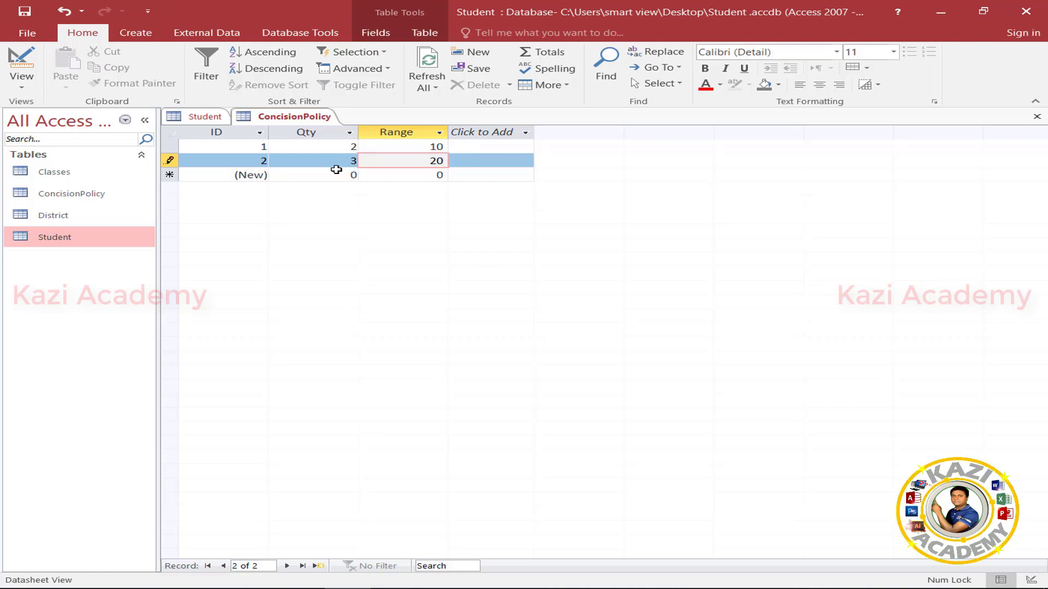
# - Add a third record with Qty 4 and Range 30, and close the ConcisionPolicy table
pyautogui.doubleClick(353, 175)
pyautogui.write('4')
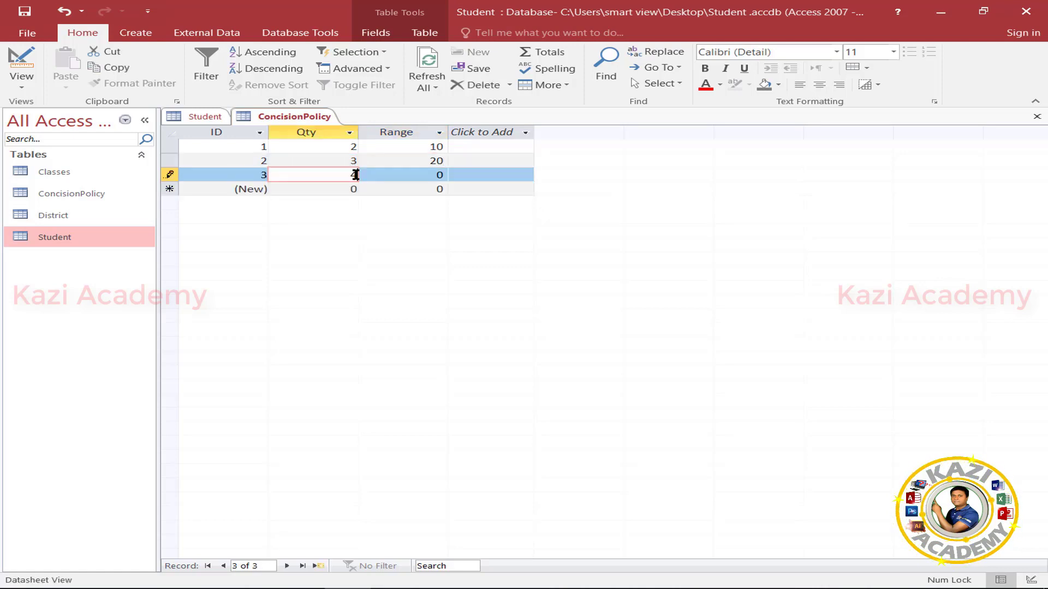
pyautogui.doubleClick(442, 175)
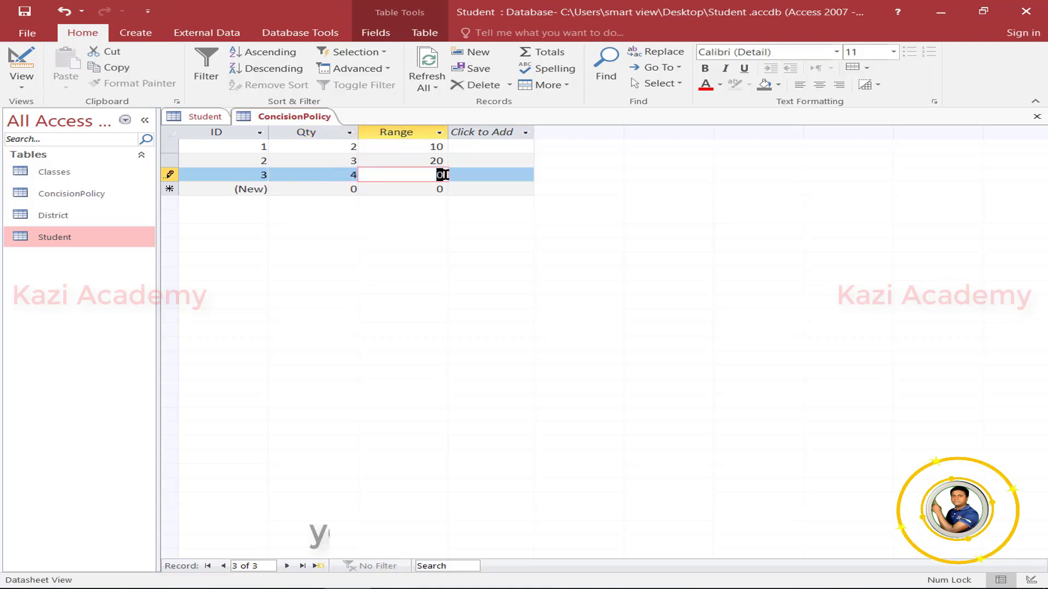
pyautogui.write('30')
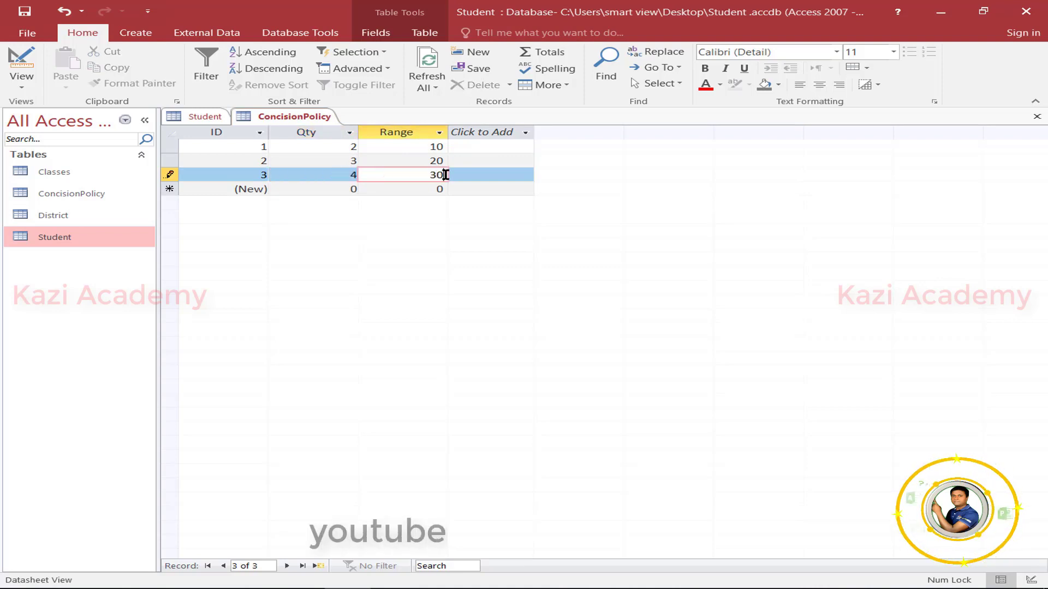
pyautogui.click(376, 189)
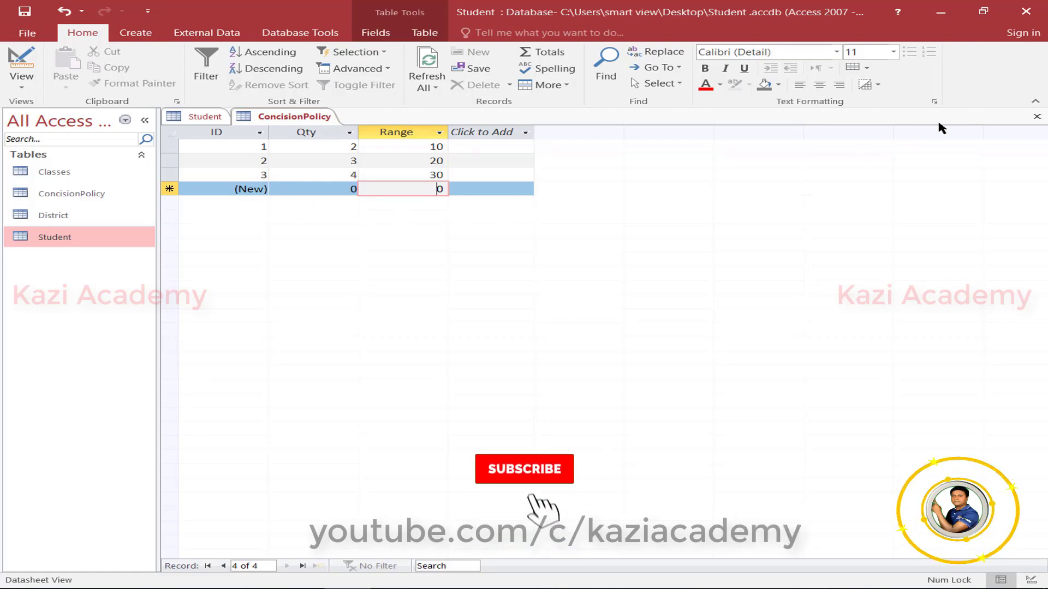
pyautogui.click(1036, 116)
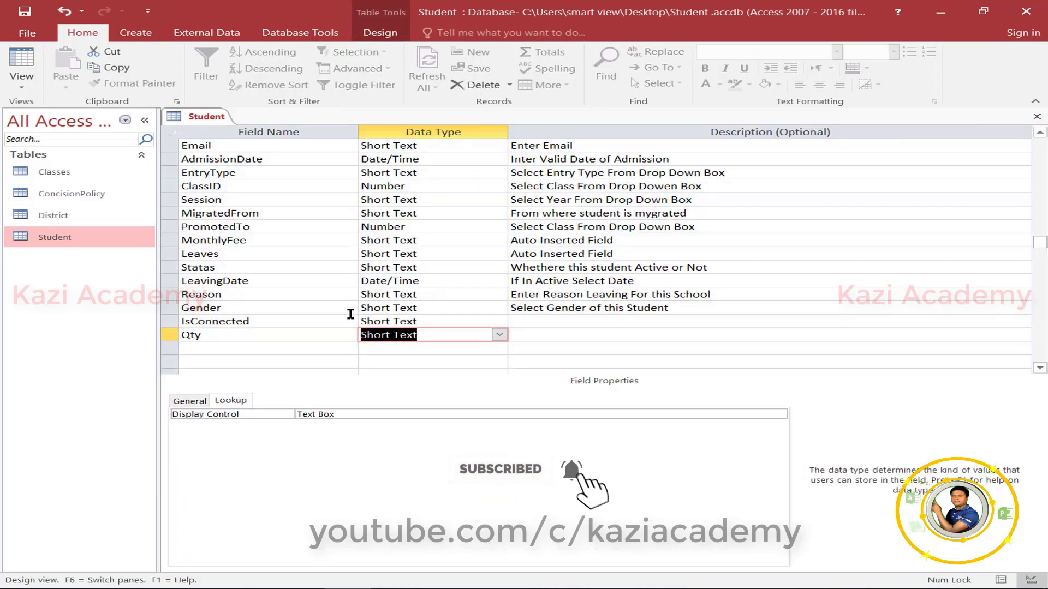
# - Start a lookup for the Qty field that draws its values from the ConcisionPolicy table's Qty and Range fields
pyautogui.click(499, 336)
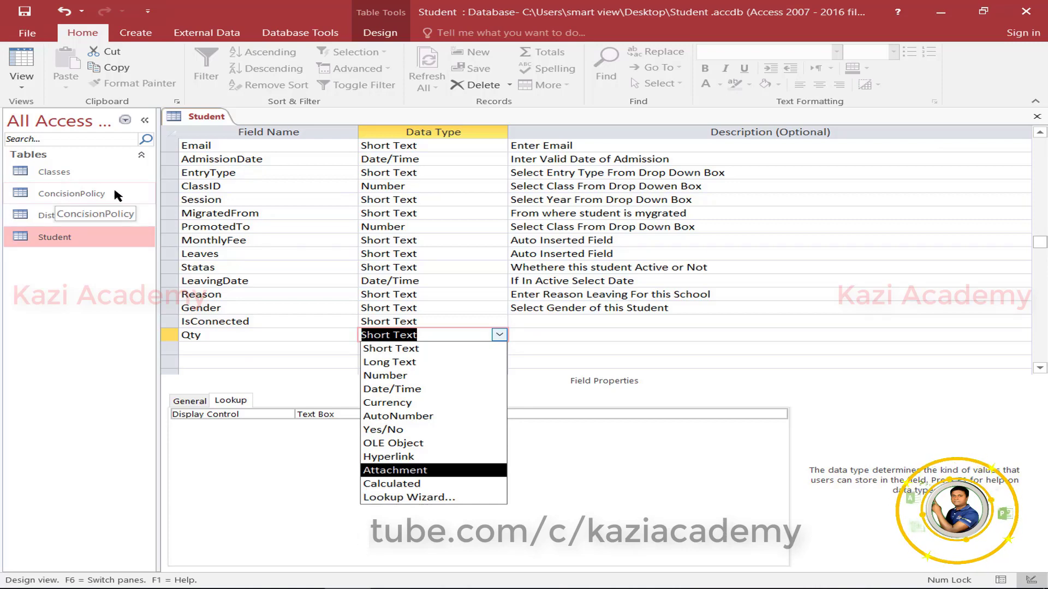
pyautogui.click(413, 497)
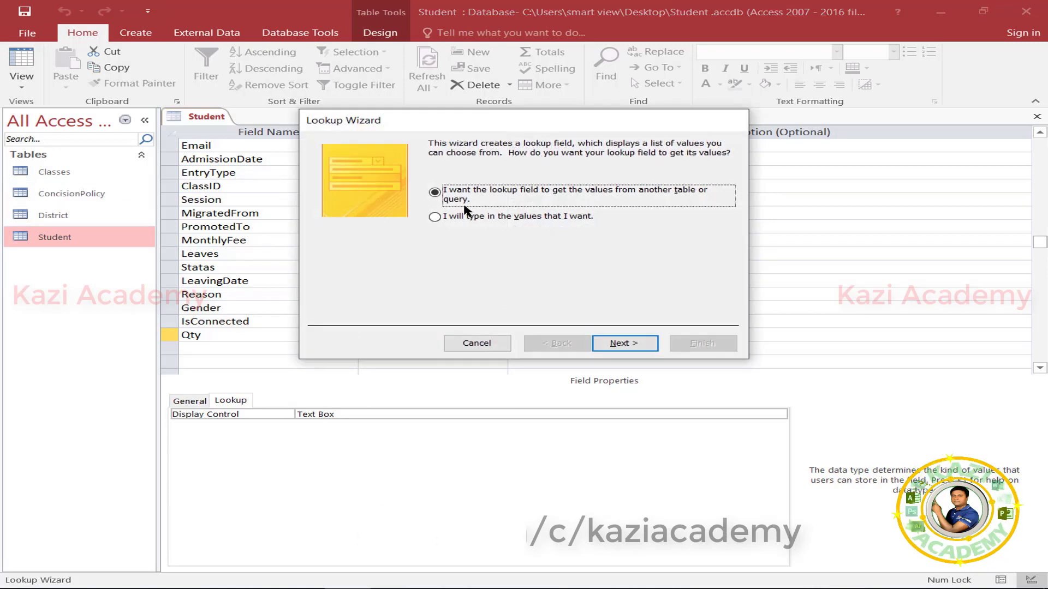
pyautogui.click(616, 344)
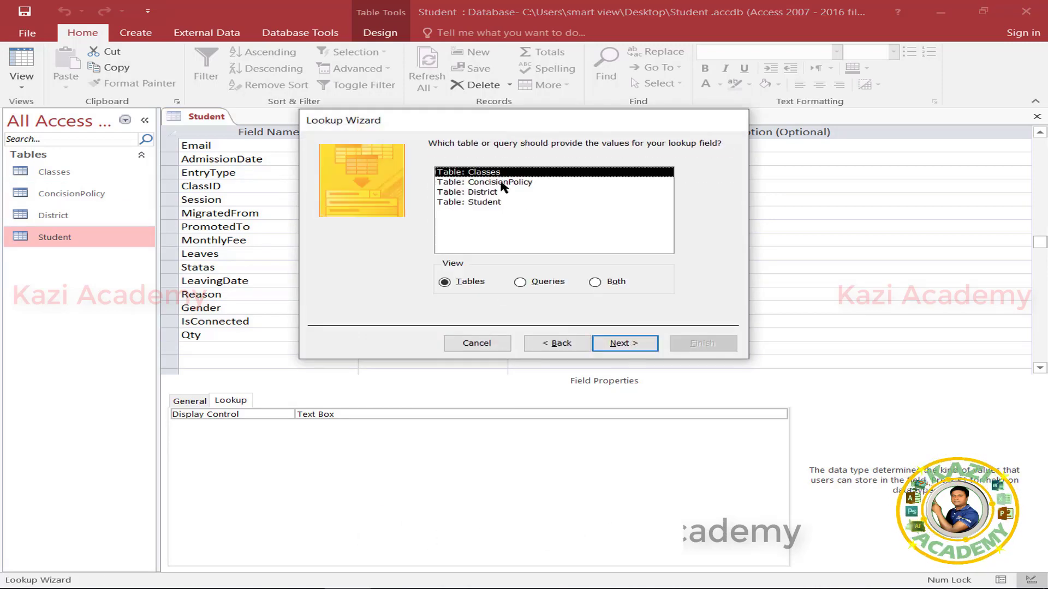
pyautogui.click(502, 183)
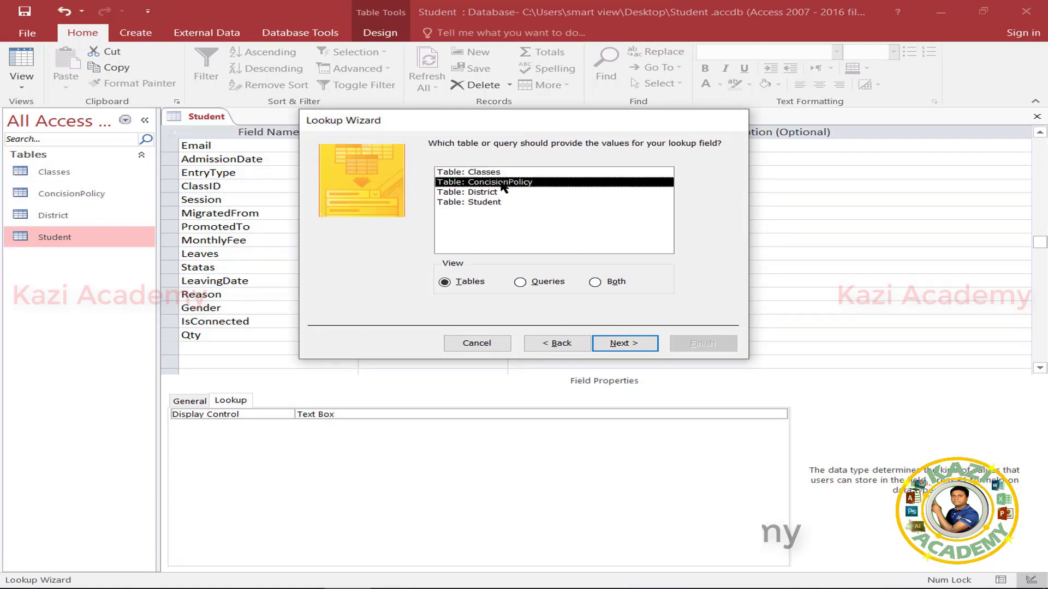
pyautogui.click(625, 343)
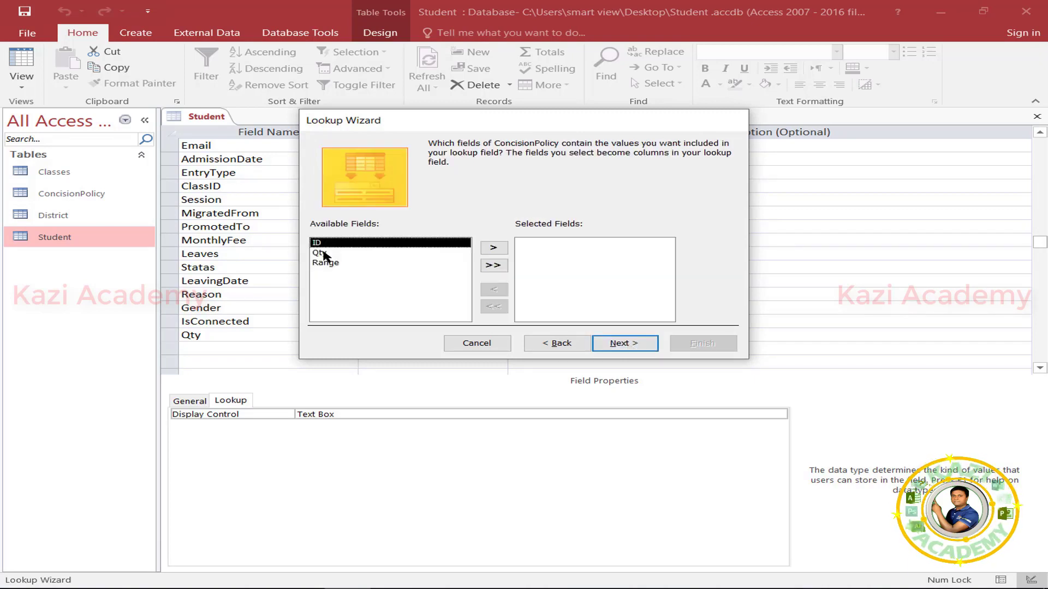
pyautogui.doubleClick(326, 253)
pyautogui.doubleClick(326, 253)
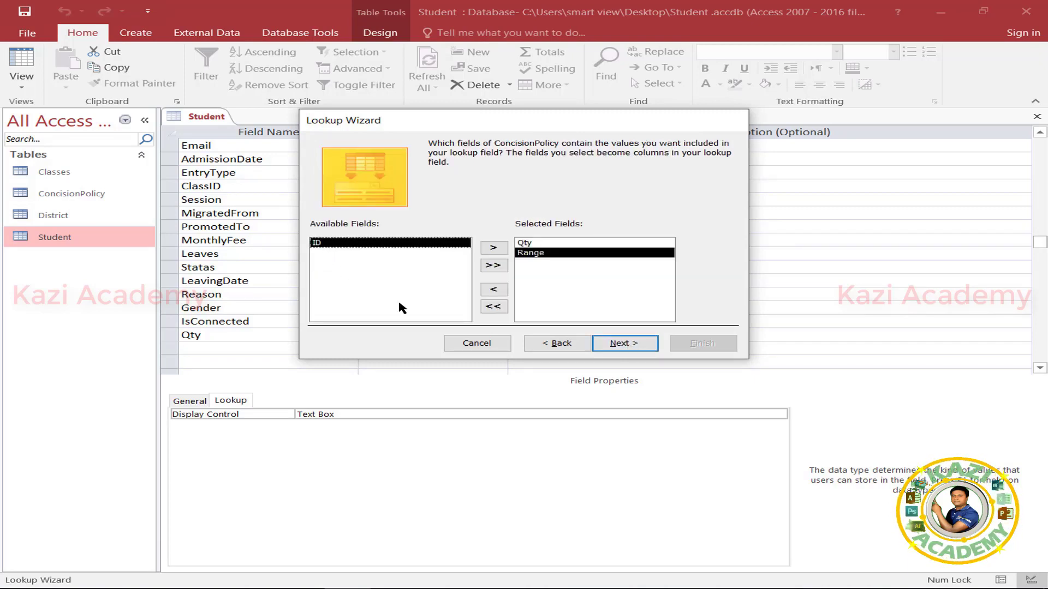
pyautogui.click(624, 343)
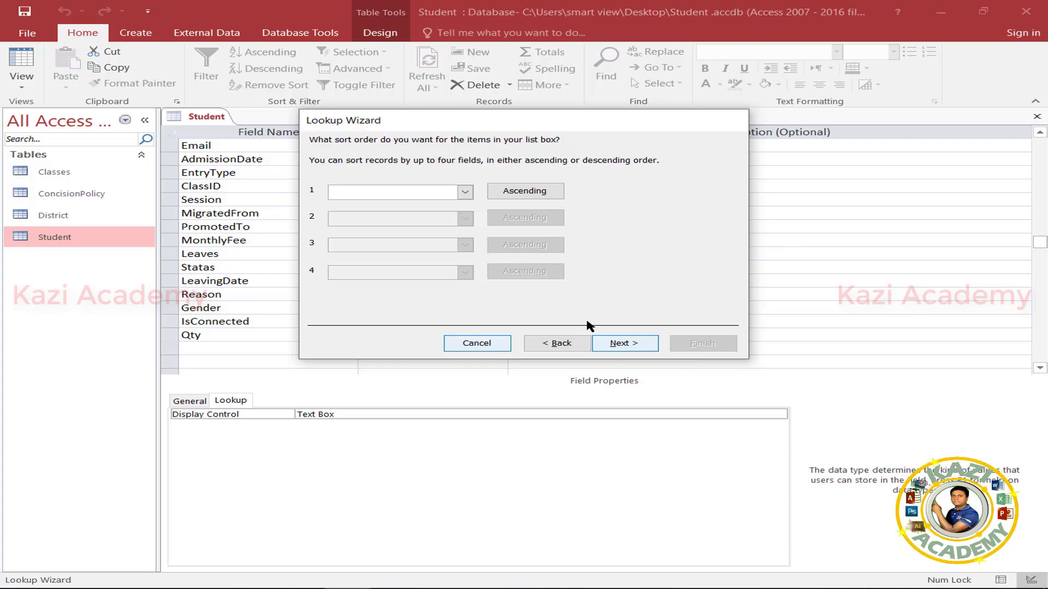
# - Sort the lookup by Qty in ascending order, keep the key column hidden, and finish it with the label Qty, saving the table
pyautogui.click(465, 192)
pyautogui.click(385, 227)
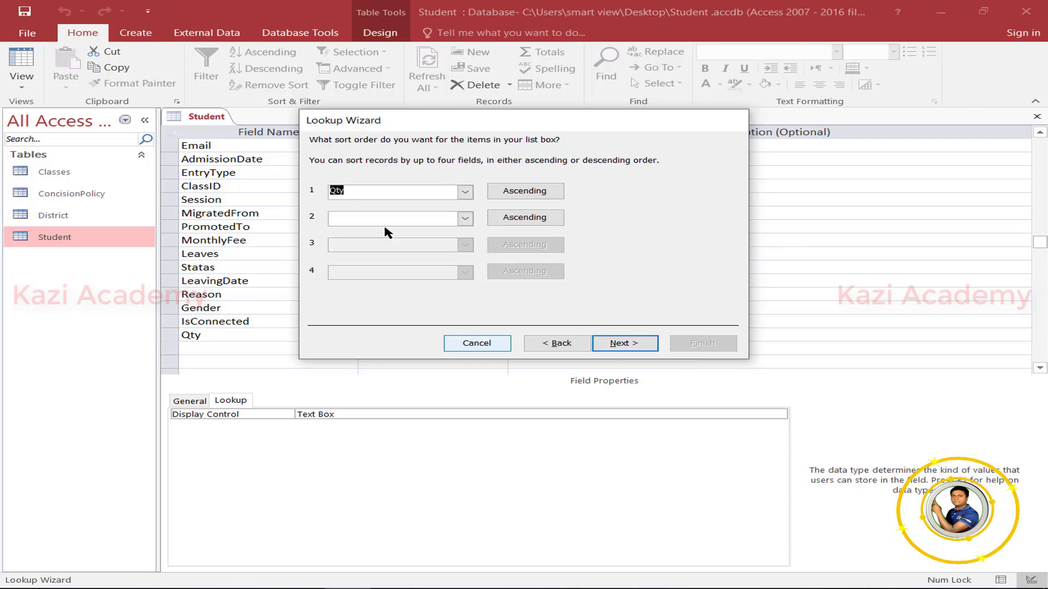
pyautogui.click(615, 343)
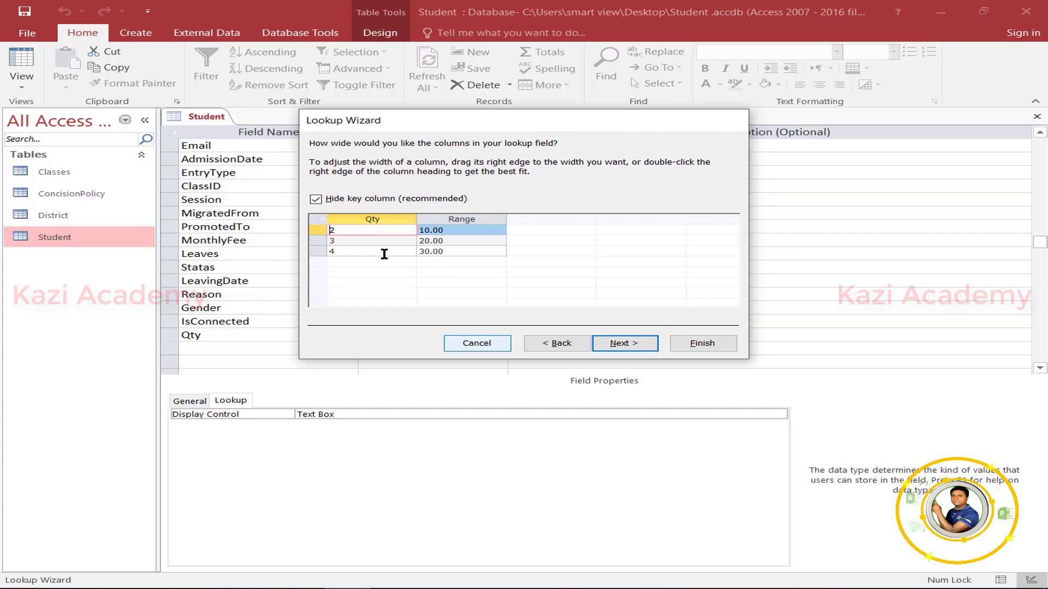
pyautogui.click(642, 344)
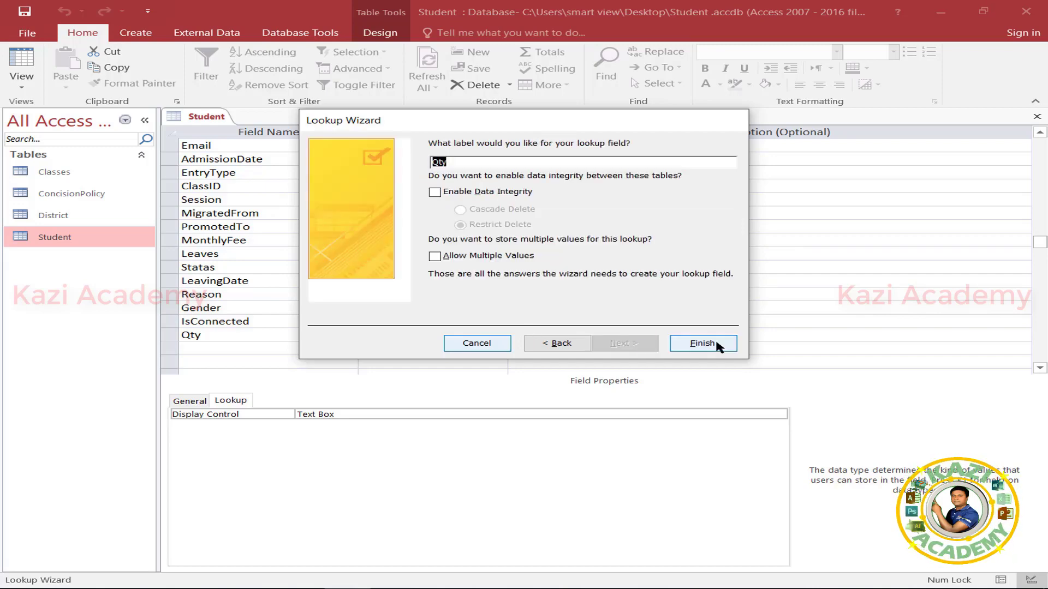
pyautogui.click(714, 344)
pyautogui.click(496, 342)
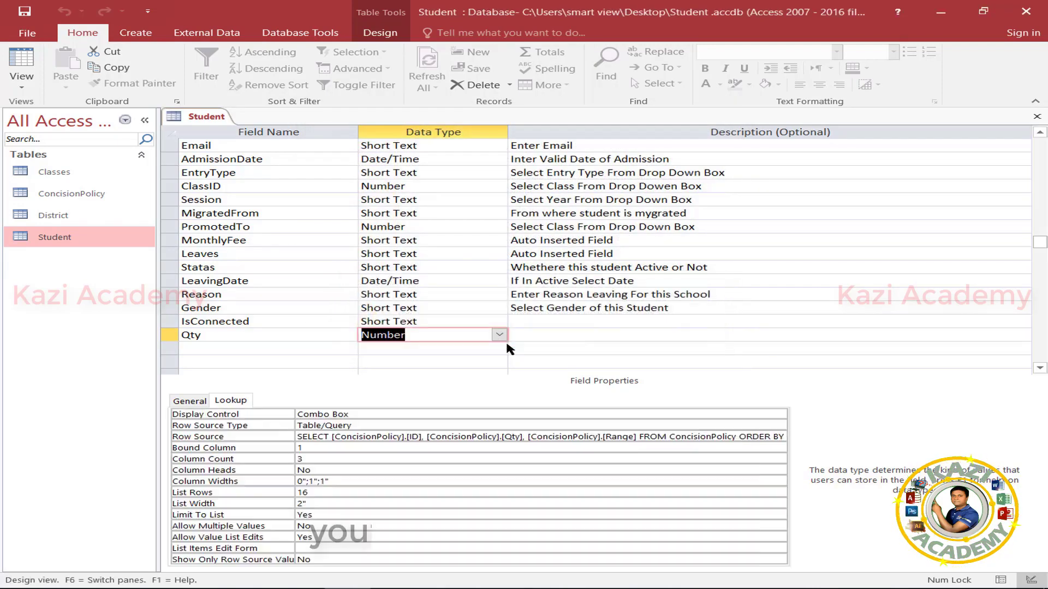
# - Switch the Student table to Datasheet View and check the Qty lookup choices in the first record
pyautogui.click(22, 79)
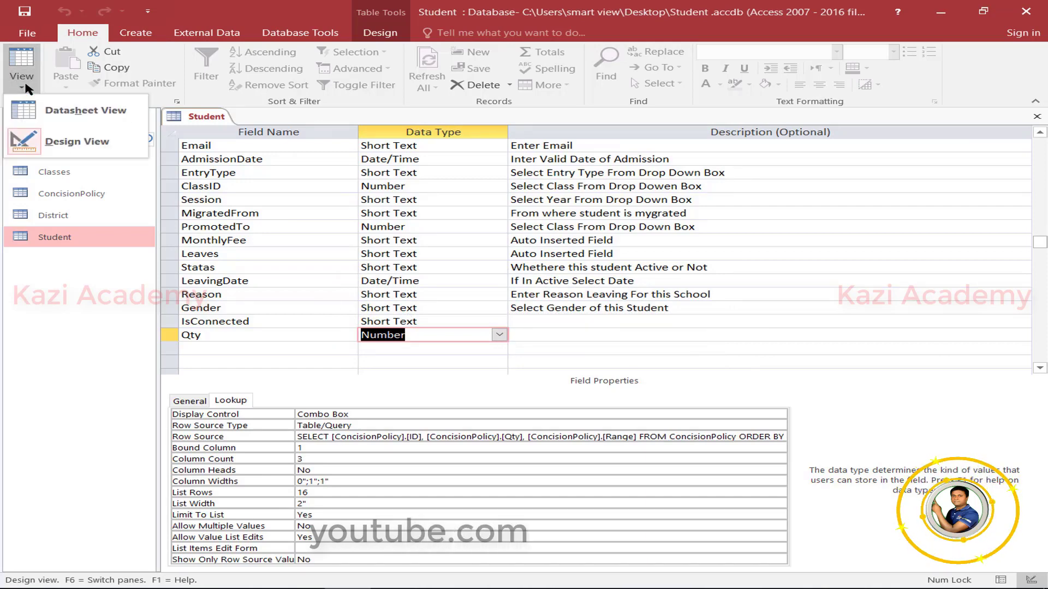
pyautogui.click(85, 110)
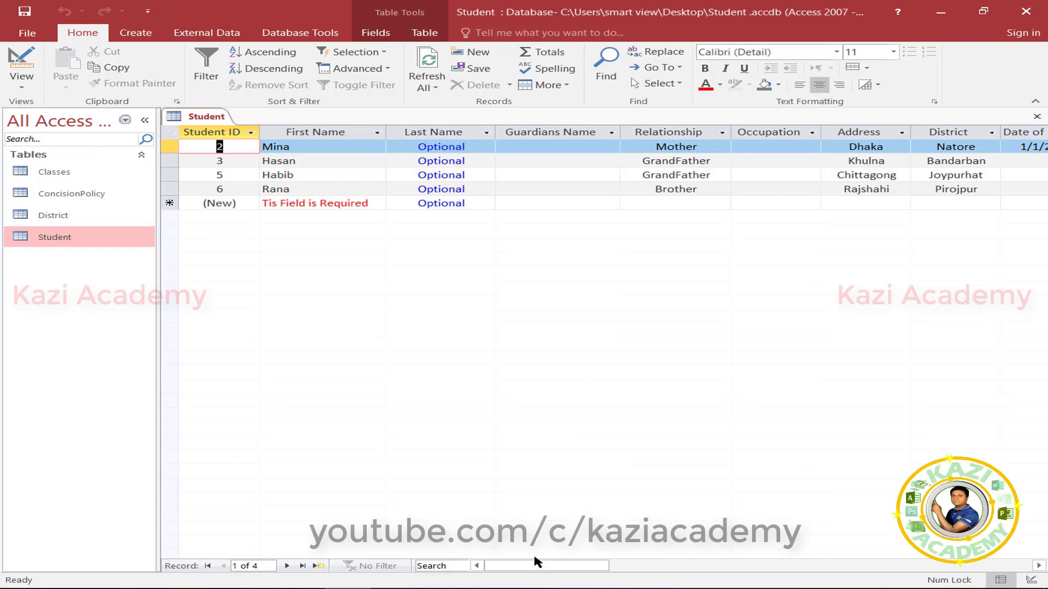
pyautogui.moveTo(536, 568); pyautogui.dragTo(831, 569)
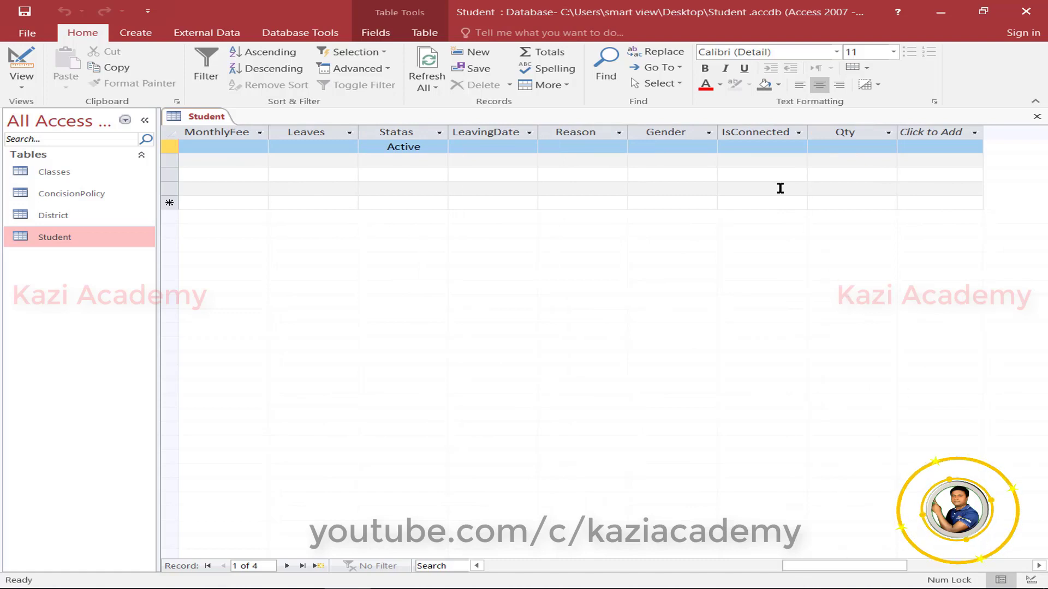
pyautogui.click(841, 146)
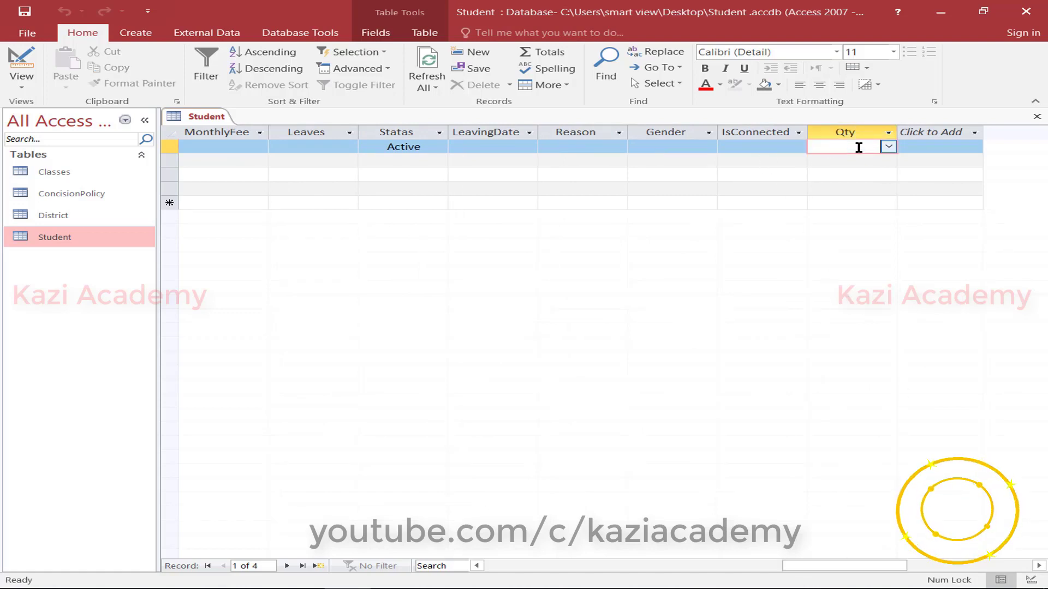
pyautogui.click(888, 146)
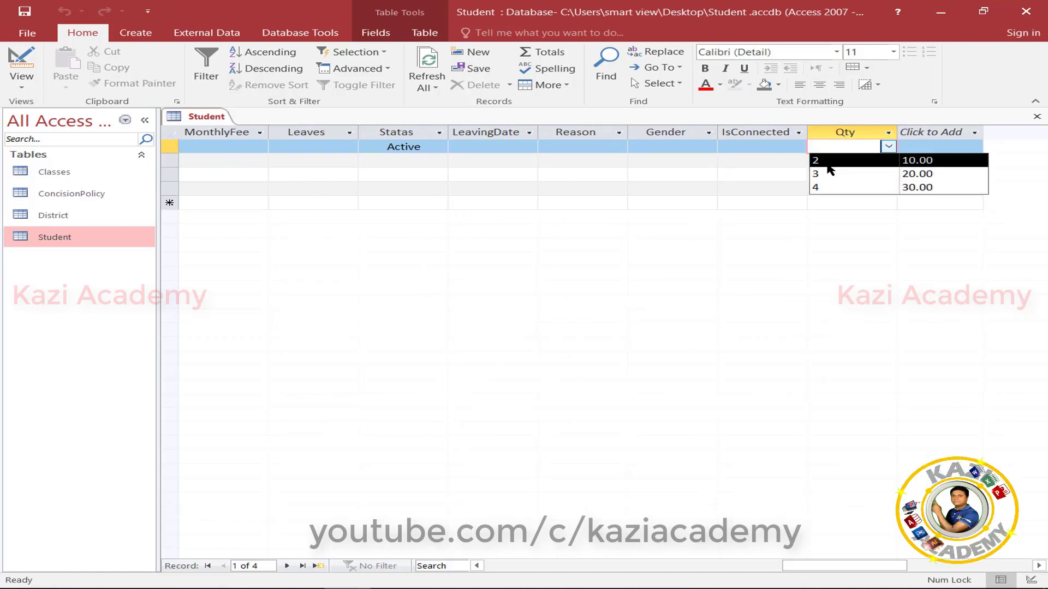
# - Set IsConnected to Yes in the first Student record
pyautogui.click(763, 146)
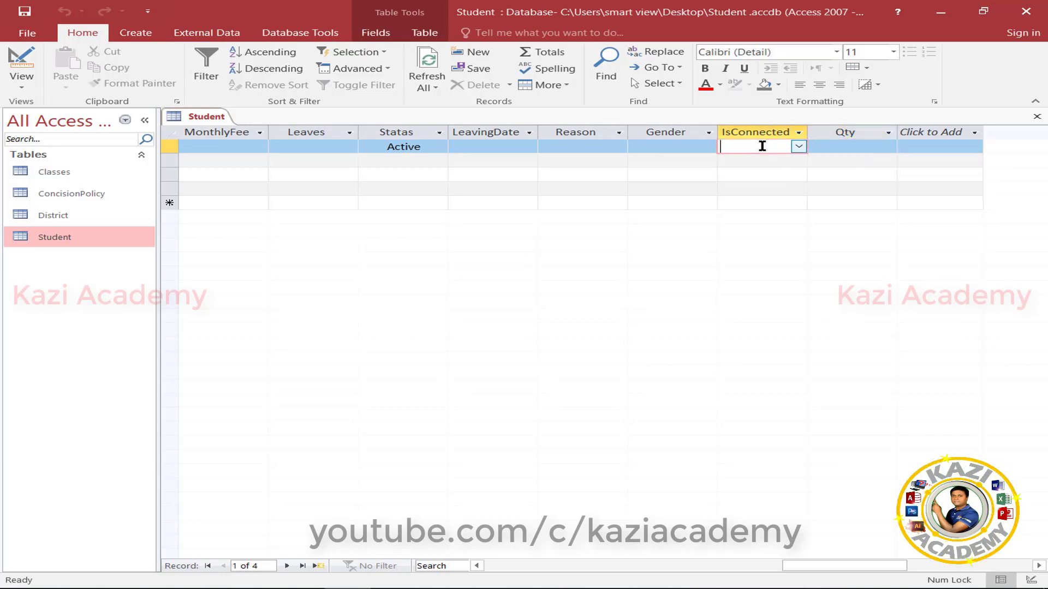
pyautogui.click(797, 147)
pyautogui.click(764, 161)
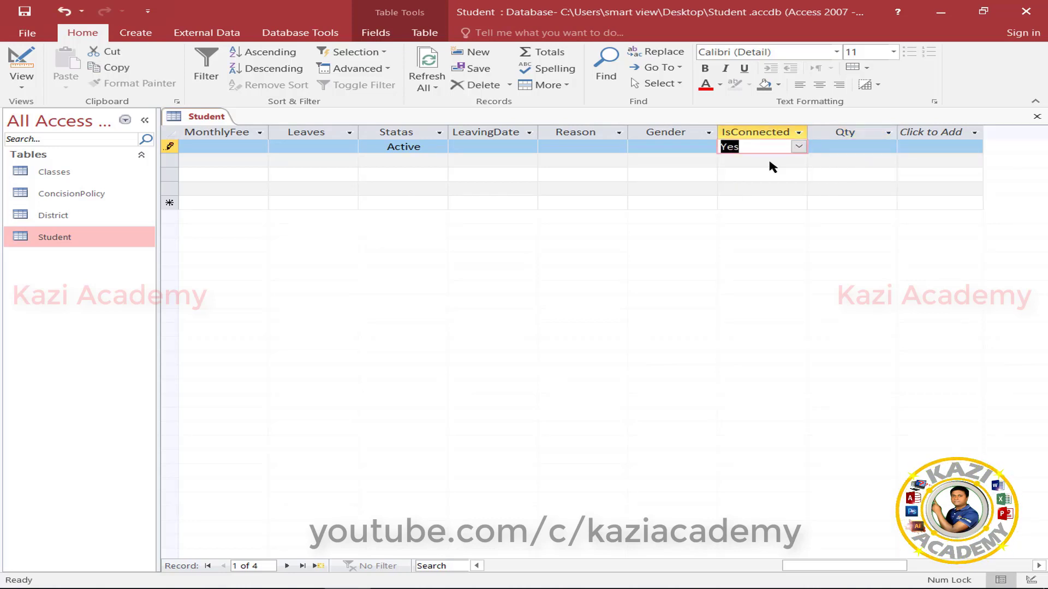
pyautogui.click(855, 147)
# - Change IsConnected to No in the first Student record
pyautogui.click(764, 147)
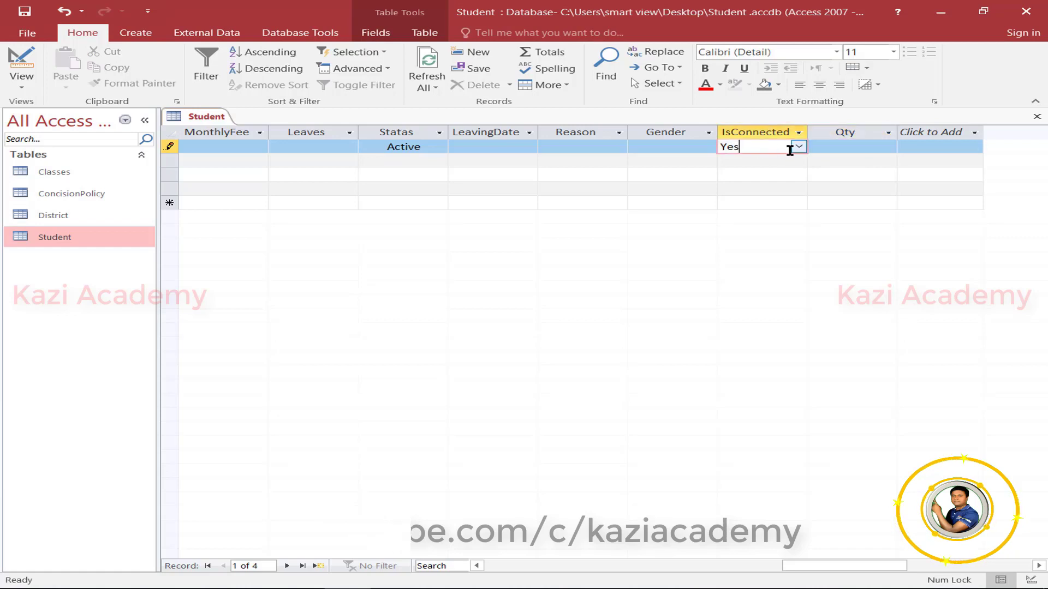
pyautogui.click(798, 147)
pyautogui.click(731, 174)
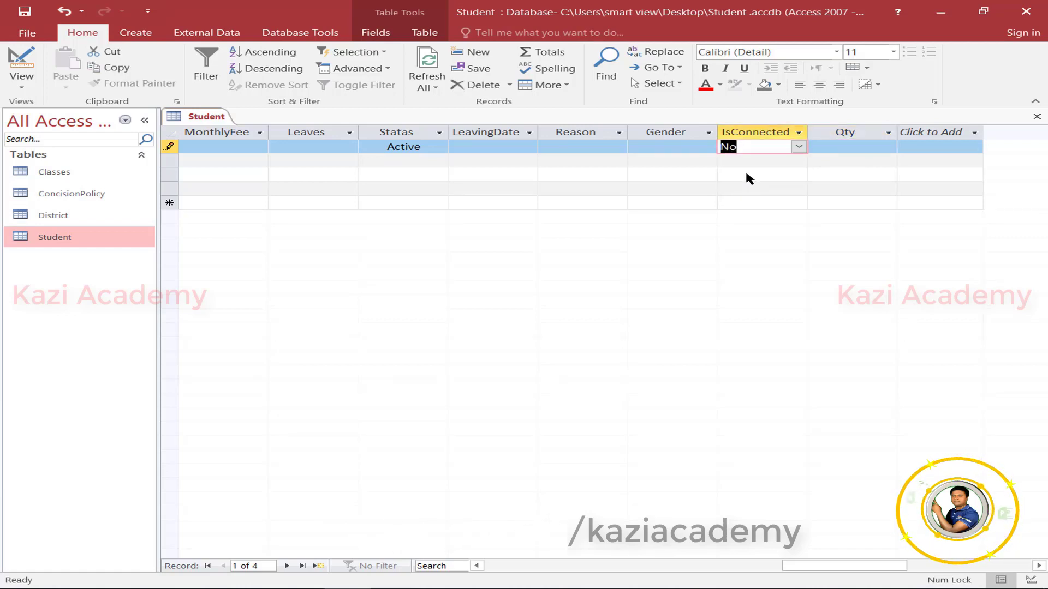
pyautogui.click(798, 146)
pyautogui.click(841, 147)
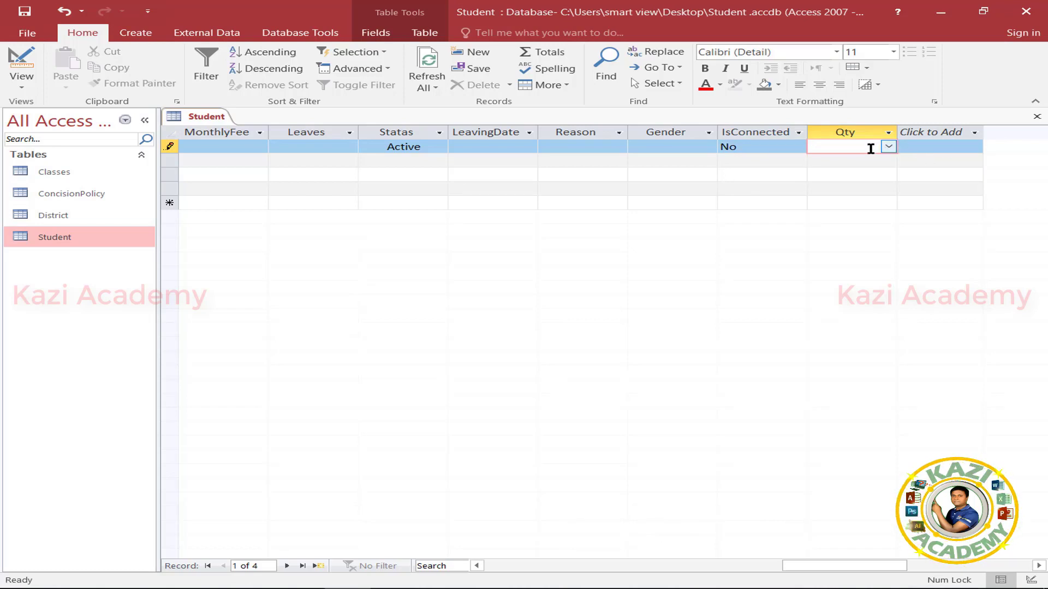
# - Return the Student table to Design View and add a Number field named ConcisionRange below Qty
pyautogui.click(26, 85)
pyautogui.click(93, 143)
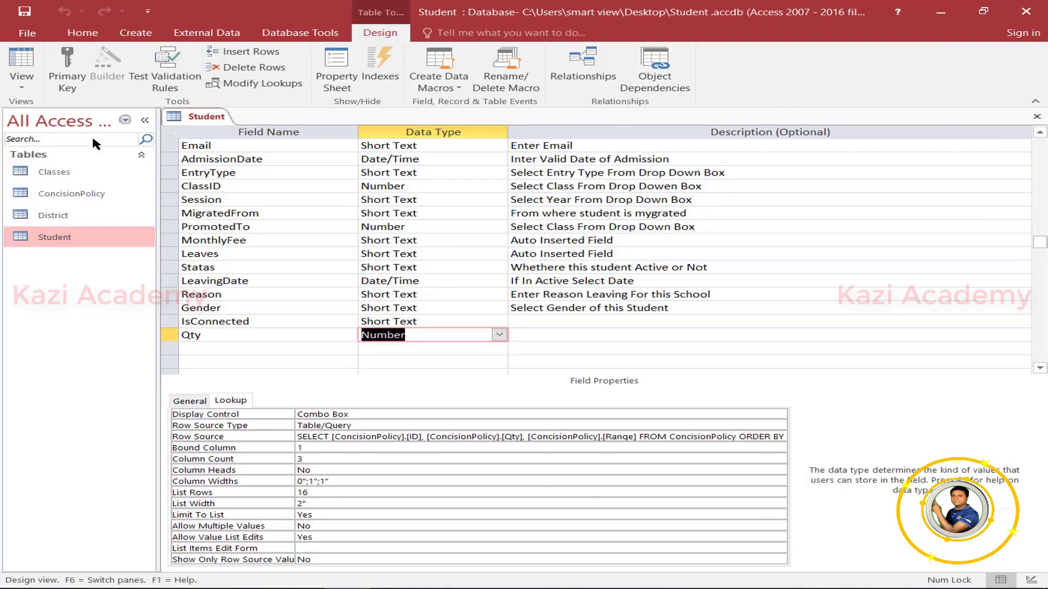
pyautogui.click(215, 346)
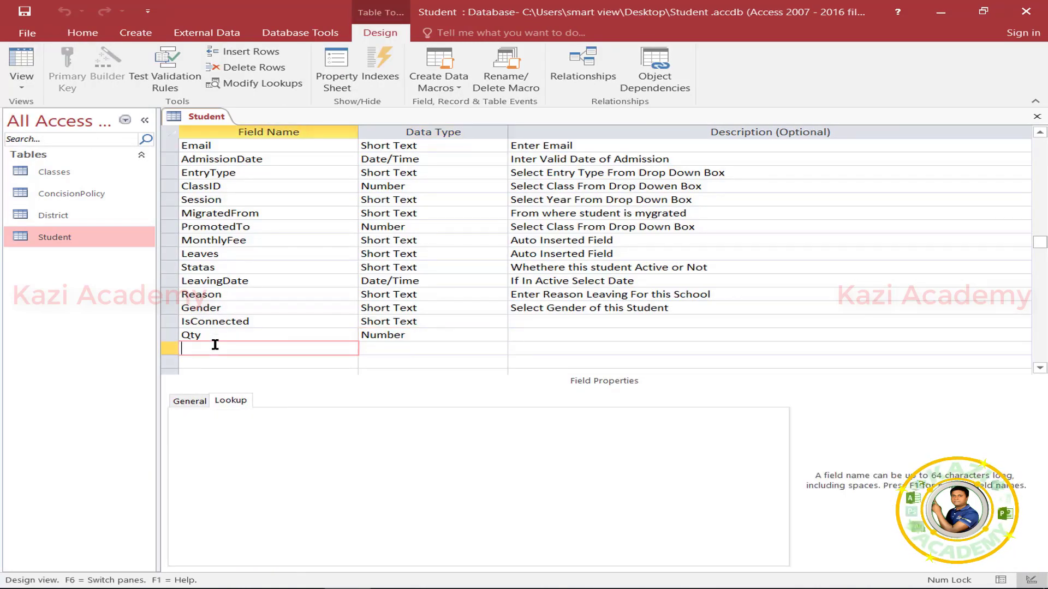
pyautogui.write('ConcisionRange')
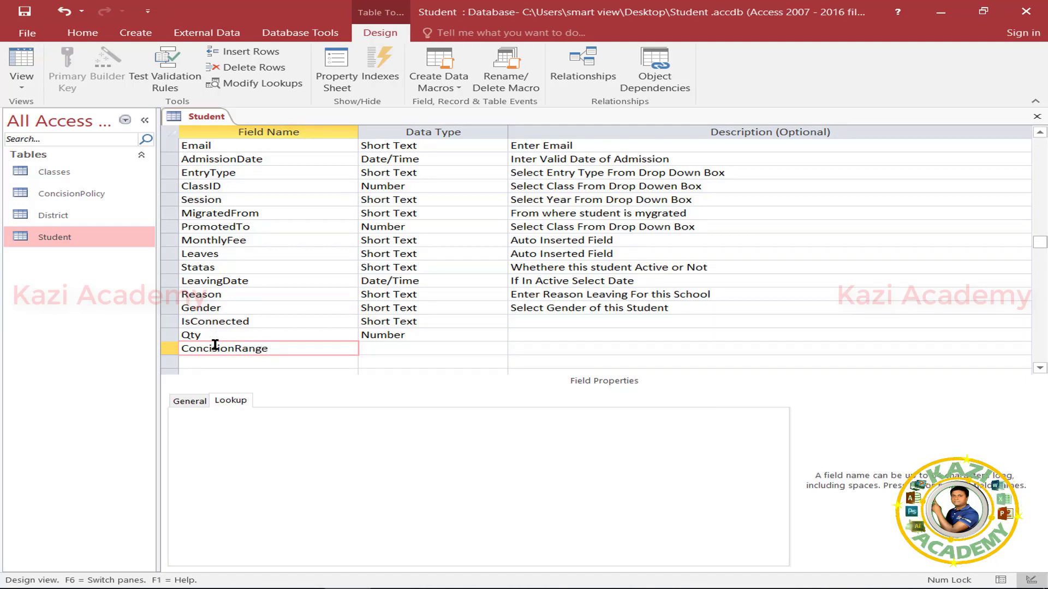
pyautogui.click(499, 348)
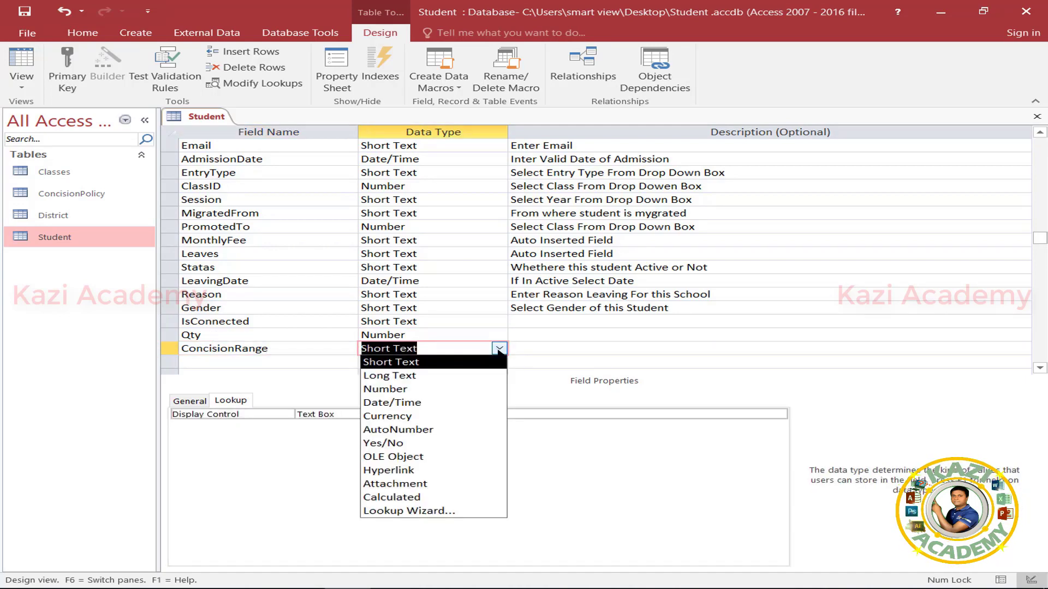
pyautogui.click(386, 389)
# - Set the ConcisionRange field's lookup display control to Combo Box
pyautogui.click(230, 401)
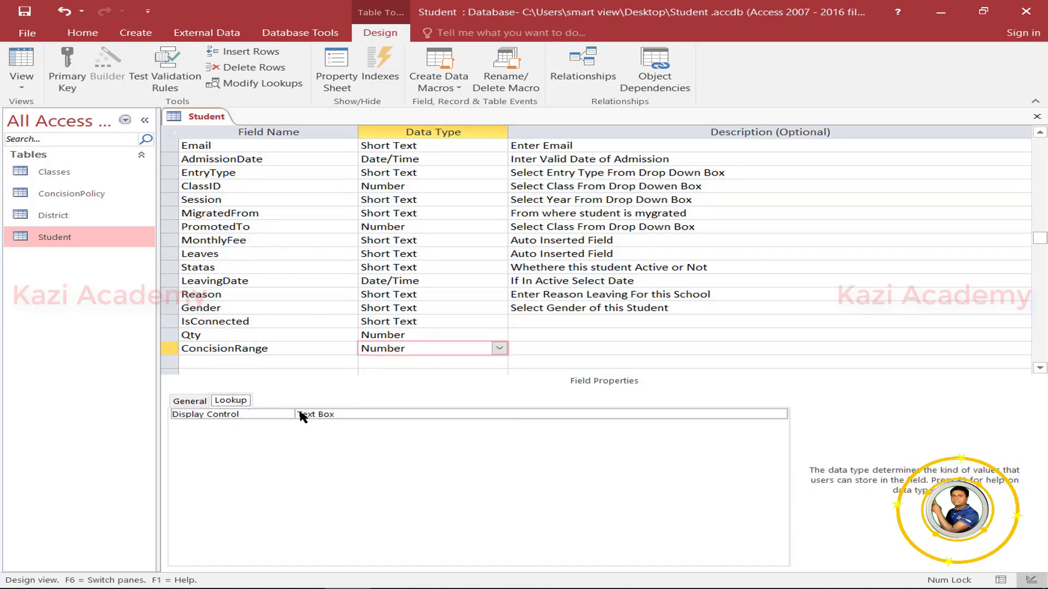
pyautogui.moveTo(346, 413); pyautogui.dragTo(289, 412)
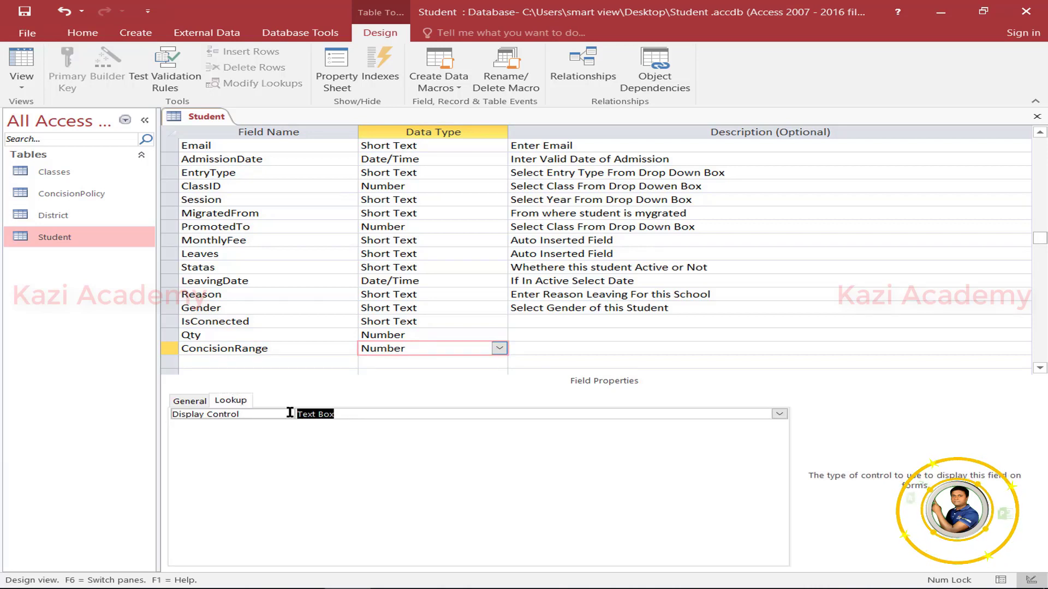
pyautogui.write('combo')
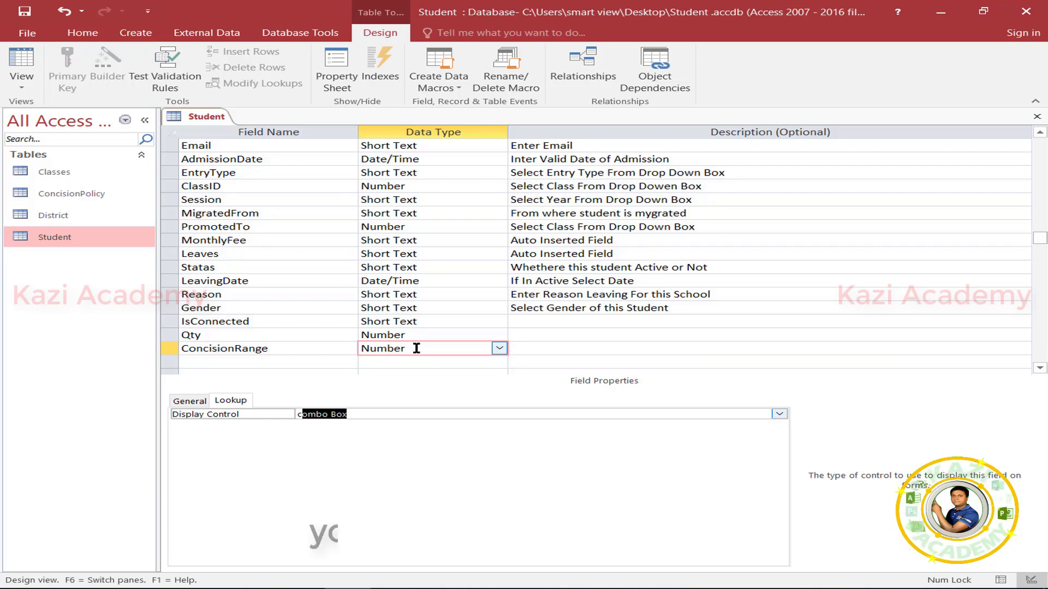
# - Describe IsConnected as "Is this Student is Connected Someone other Student?" and Qty as "If Yes ? Then Enter Quantity"
pyautogui.click(537, 322)
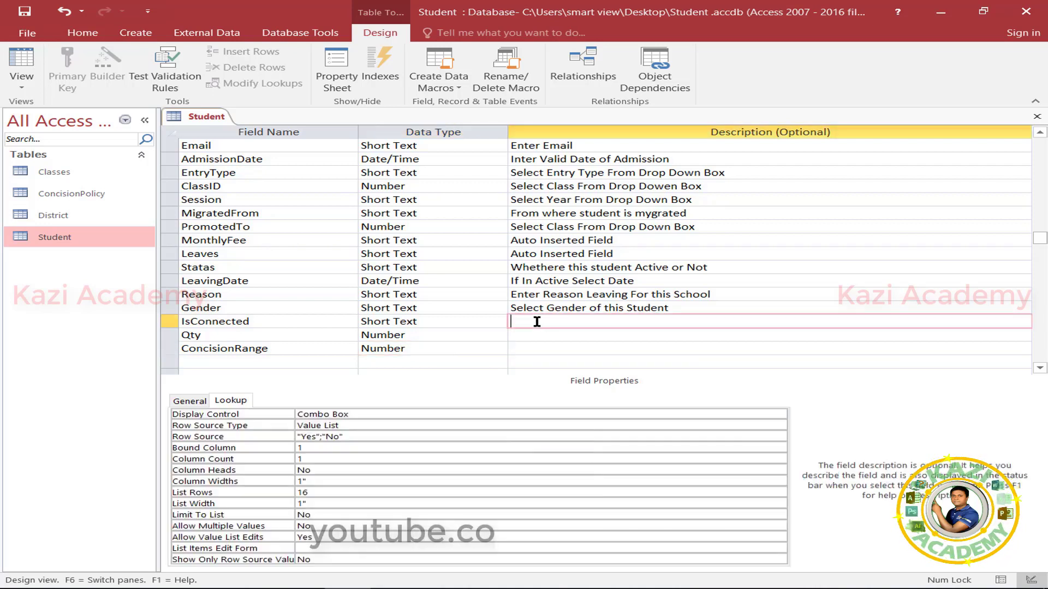
pyautogui.write('Is this Student is Connecte')
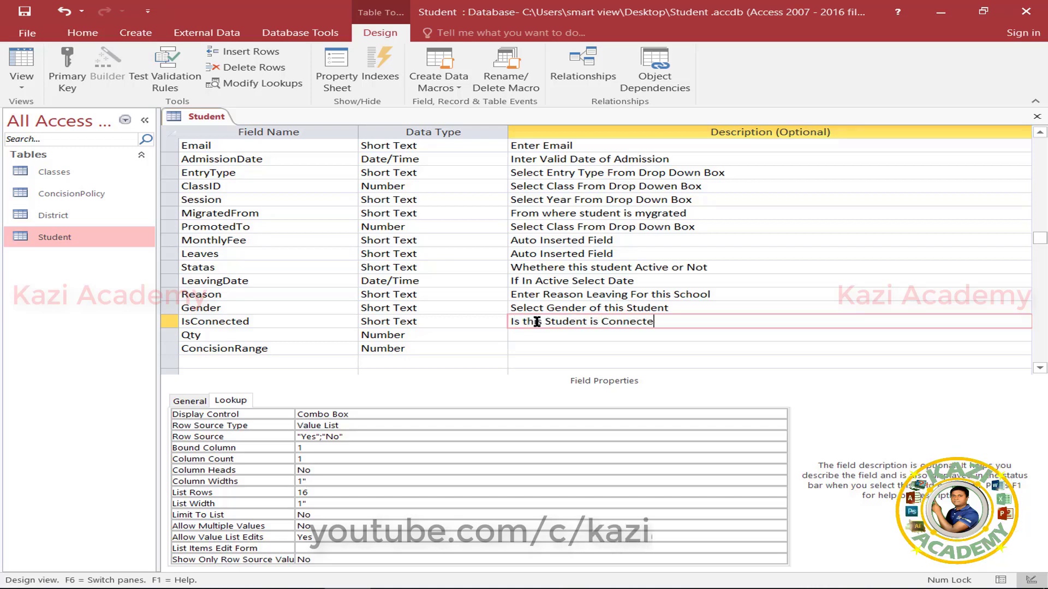
pyautogui.write('d Someone other Student?')
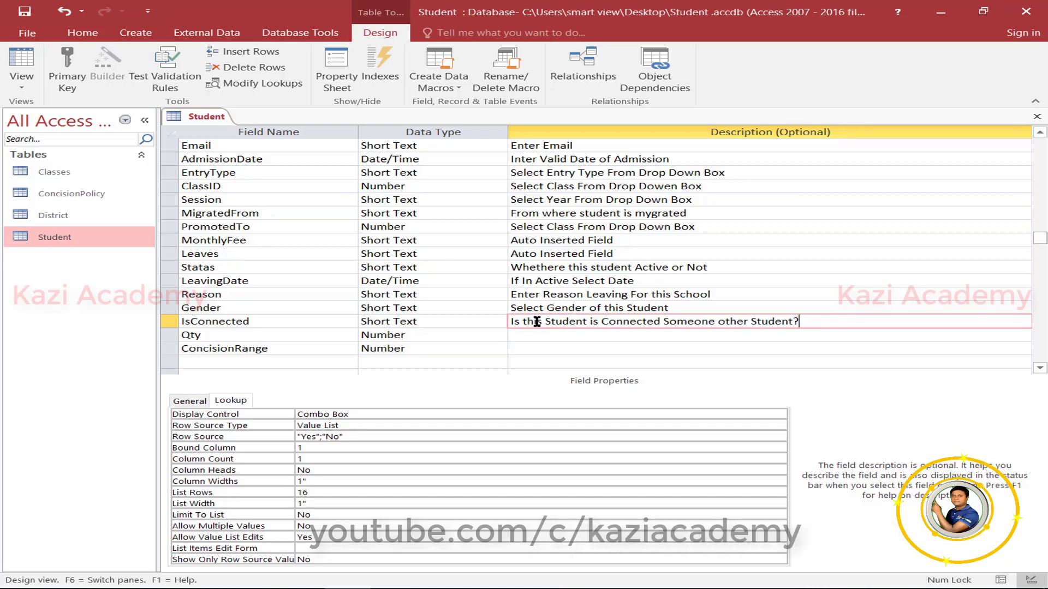
pyautogui.click(534, 333)
pyautogui.write('If Yes ?')
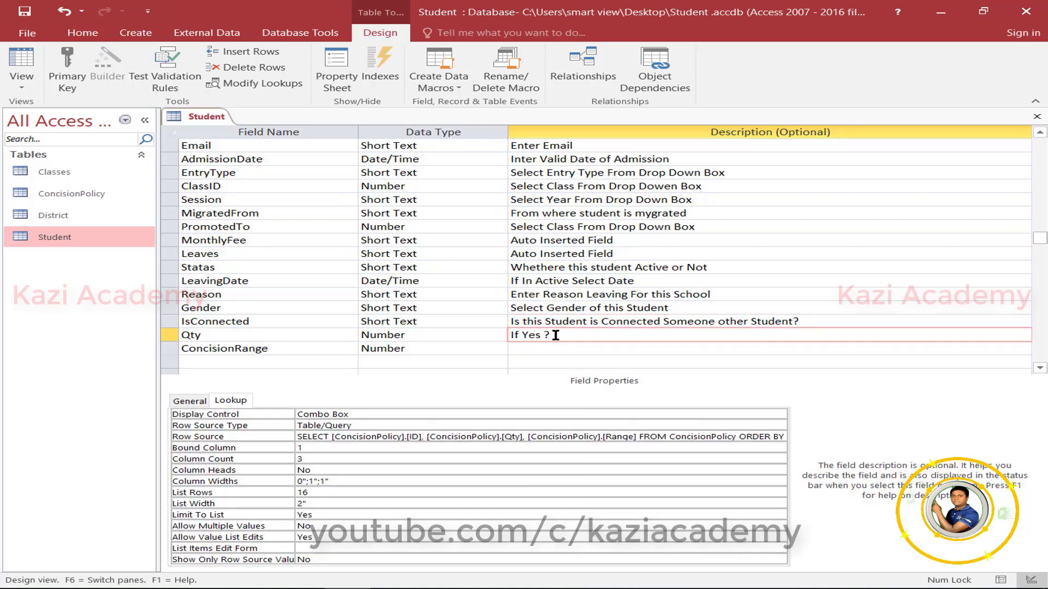
pyautogui.write(' Then Enter Quantity')
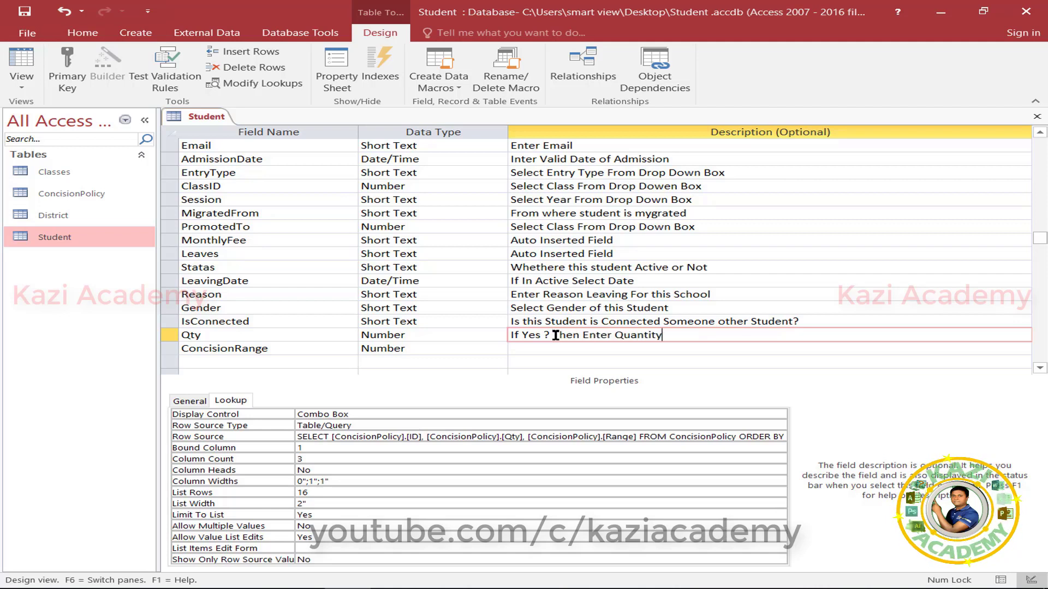
# - Give the ConcisionRange field the description "Auto Inserted Field"
pyautogui.click(543, 350)
pyautogui.write('Auto Inserted Field')
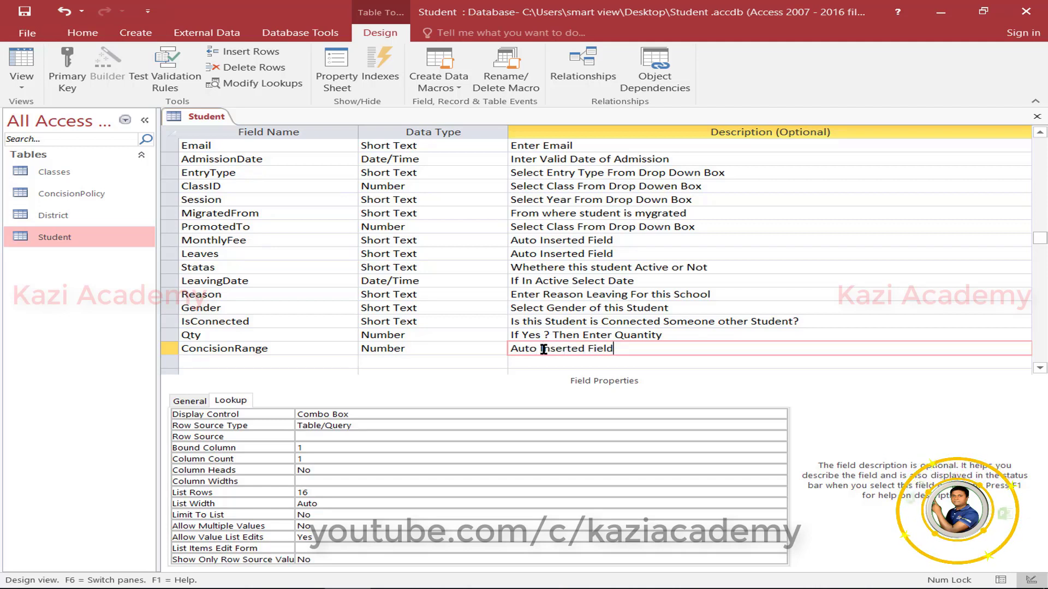
pyautogui.click(271, 361)
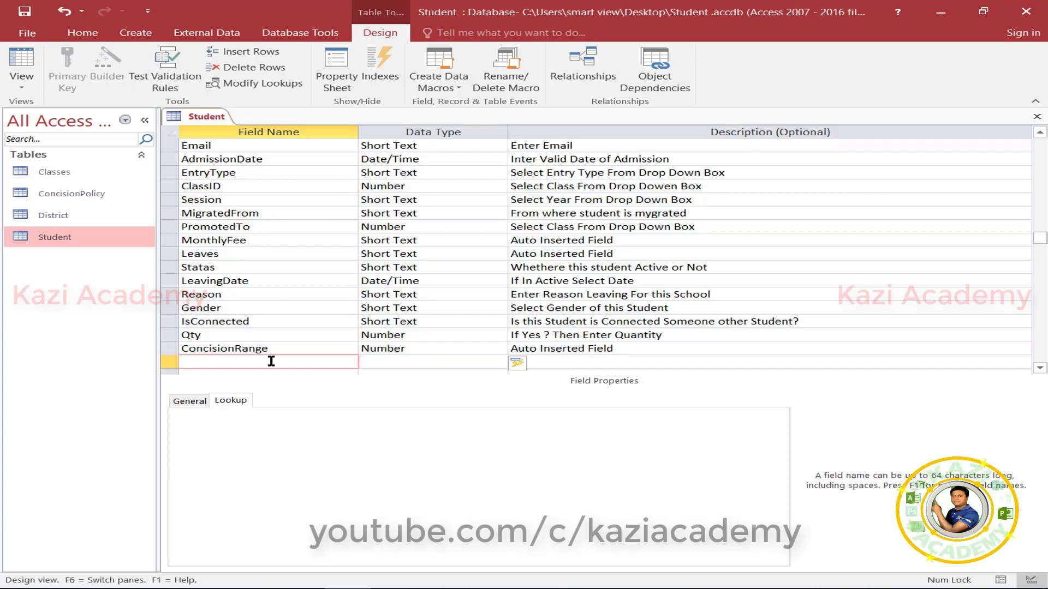
# - Add a Short Text field named Religion below ConcisionRange with the description "Enter Religion of this Student"
pyautogui.write('Religion')
pyautogui.press('Tab')
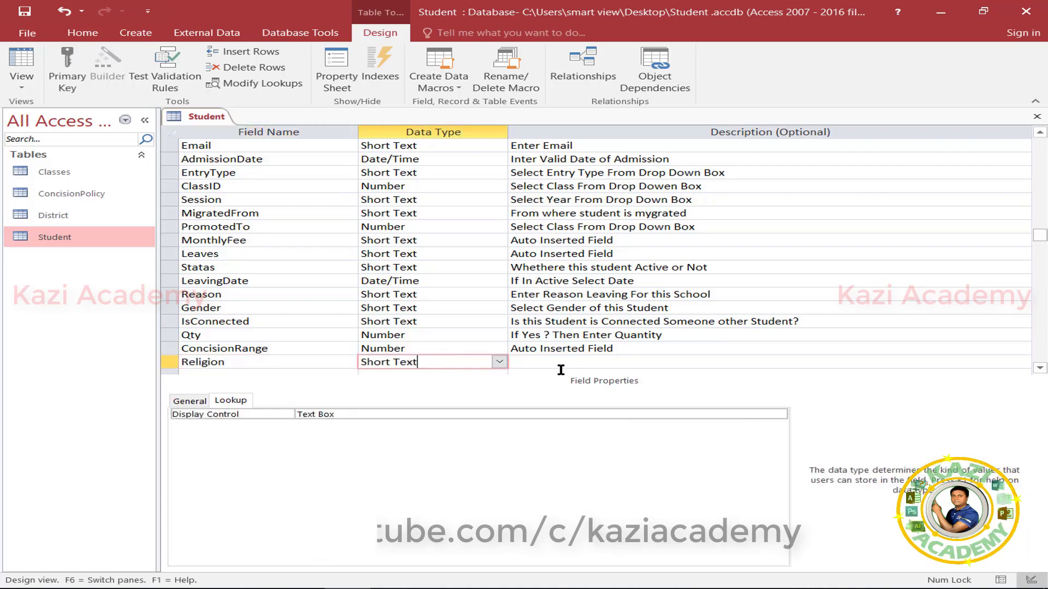
pyautogui.press('Tab')
pyautogui.write('Enter')
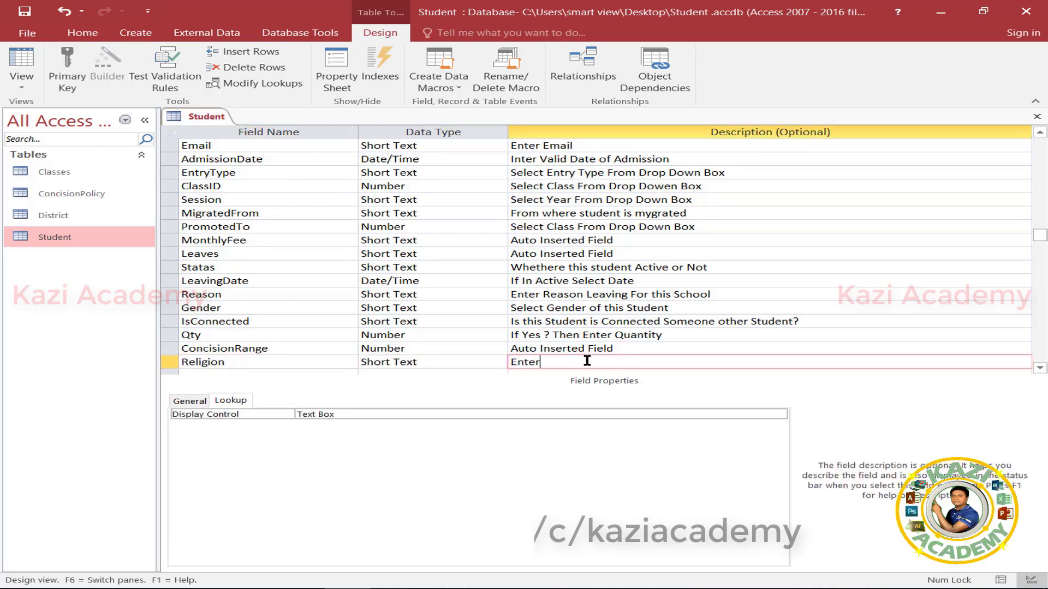
pyautogui.write(' Religio')
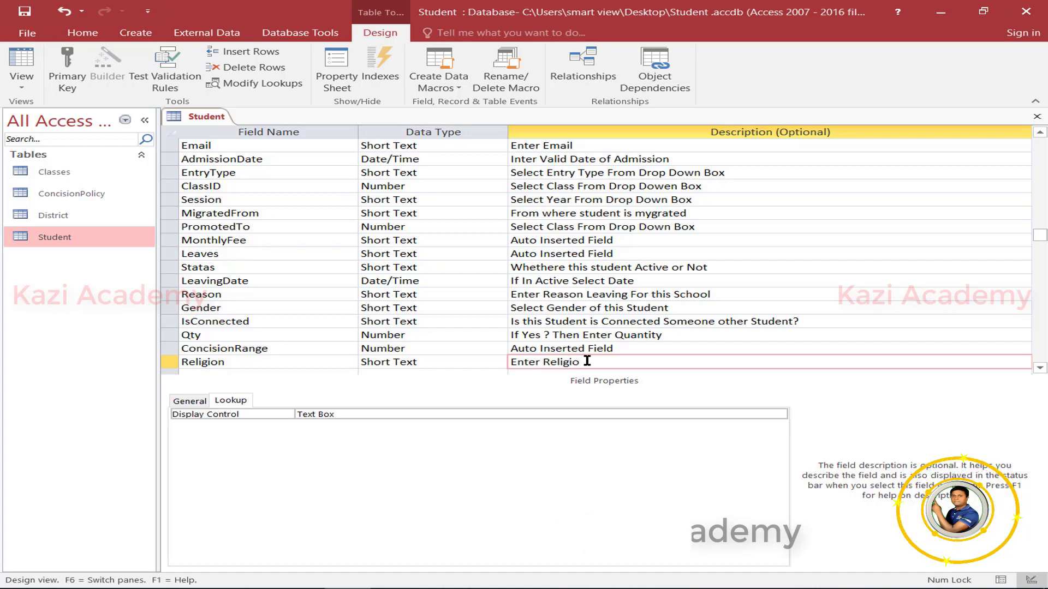
pyautogui.write('n of this Stud')
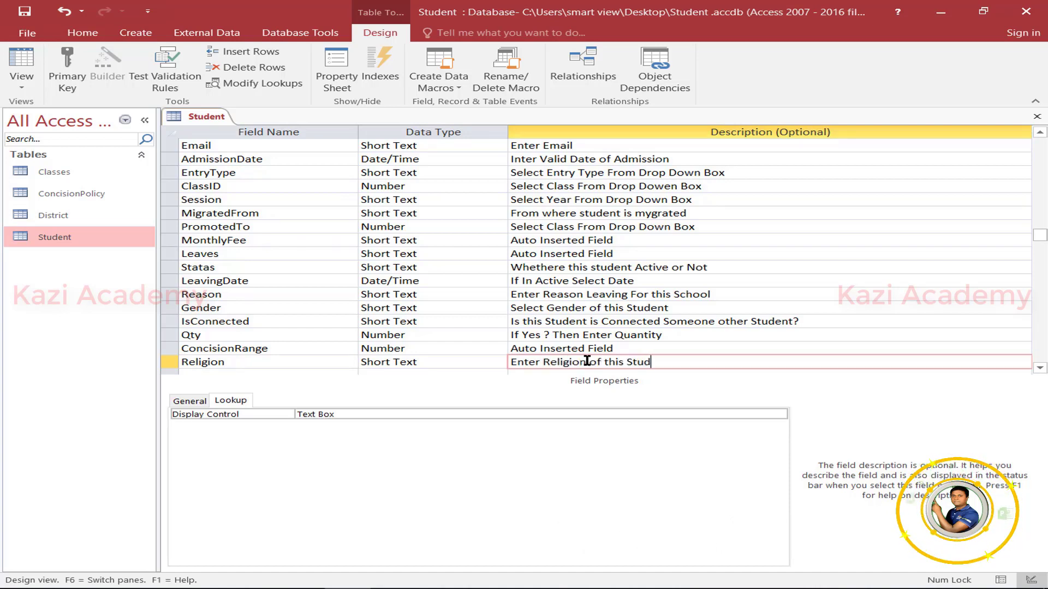
pyautogui.write('ent')
# - Add a Short Text field named Comments below Religion with the description "Remarks or Comments About this Student"
pyautogui.scroll(-2, 278, 327)
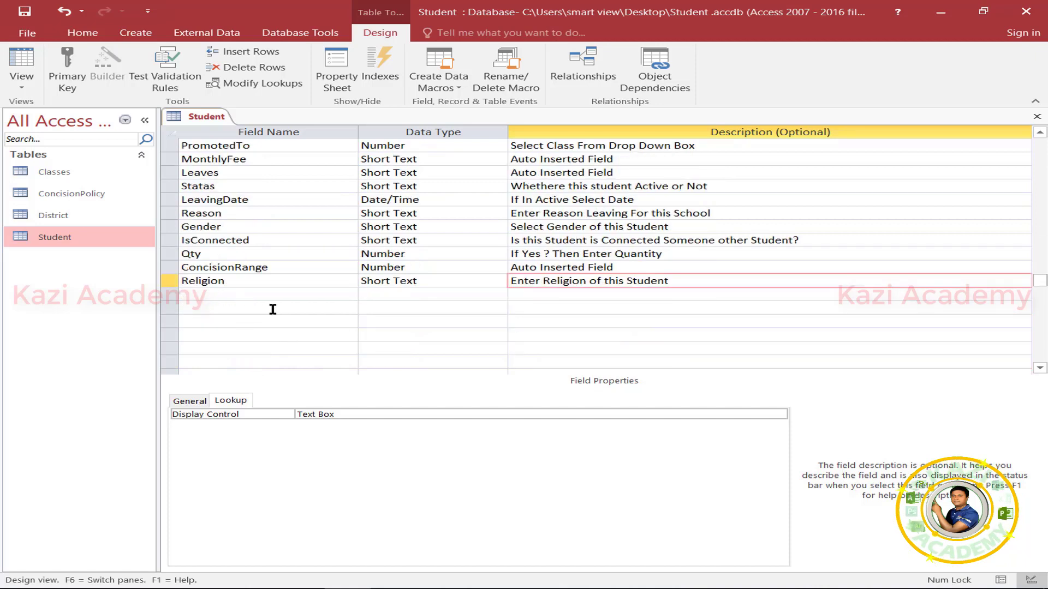
pyautogui.click(200, 294)
pyautogui.write('Comments')
pyautogui.press('Tab')
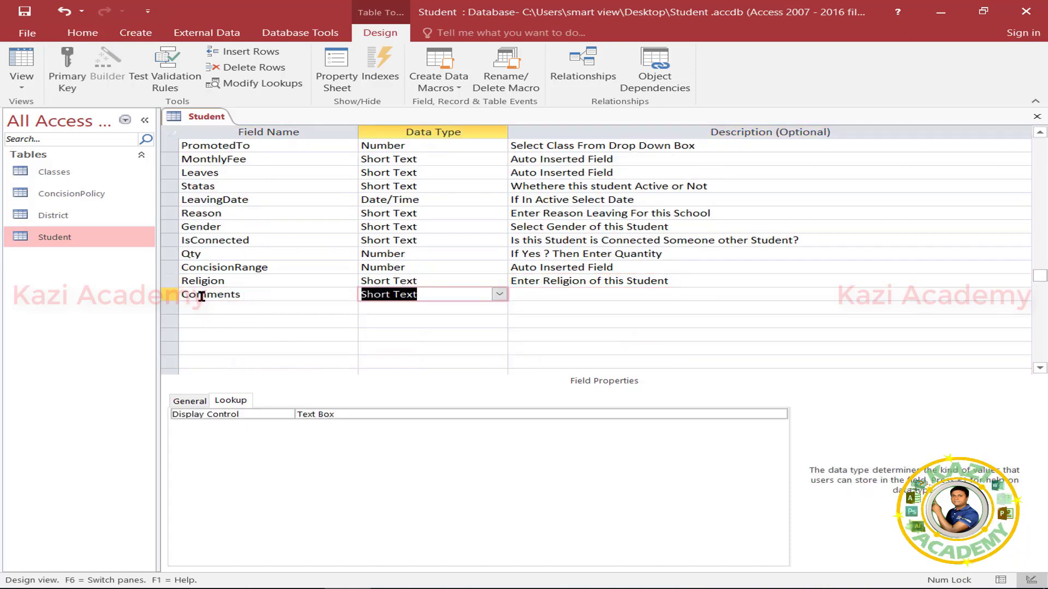
pyautogui.press('Tab')
pyautogui.write('Remarks or ')
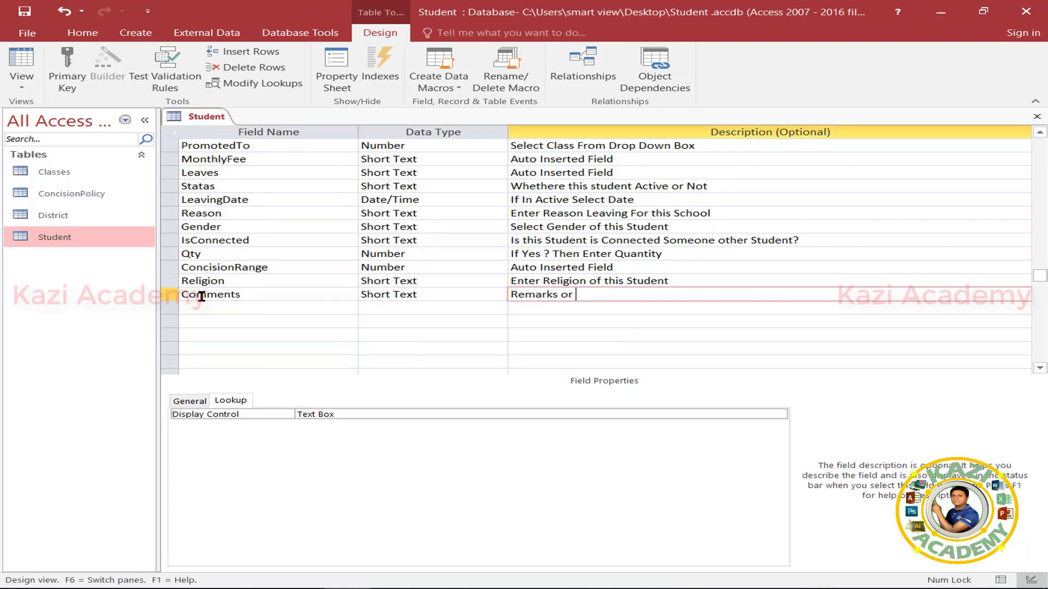
pyautogui.write('Comments About')
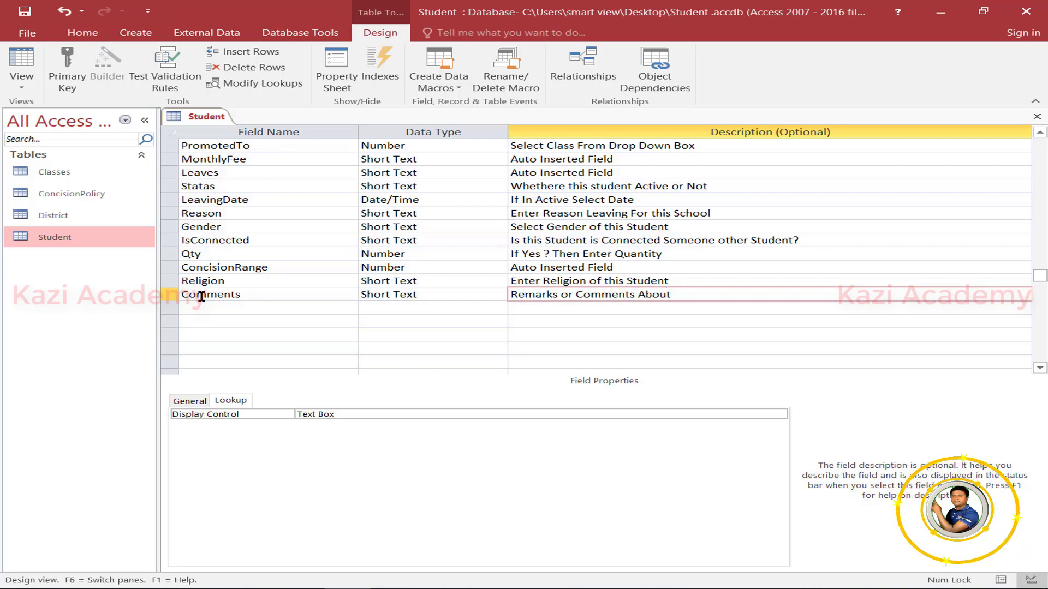
pyautogui.write(' this Student')
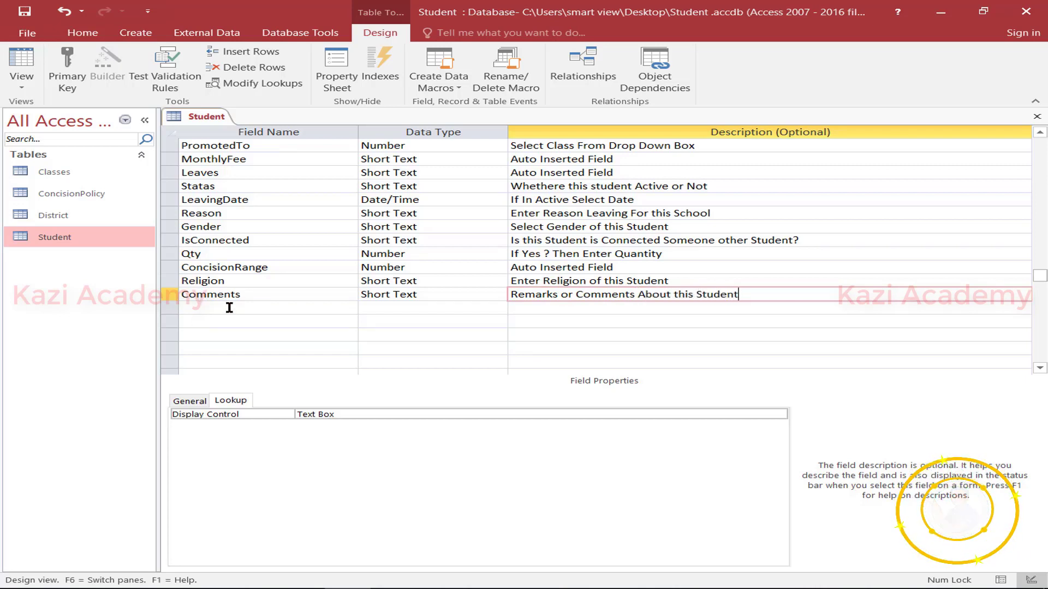
# - Add an Attachment field named Picture below Comments with the description "Attach Picture"
pyautogui.click(229, 308)
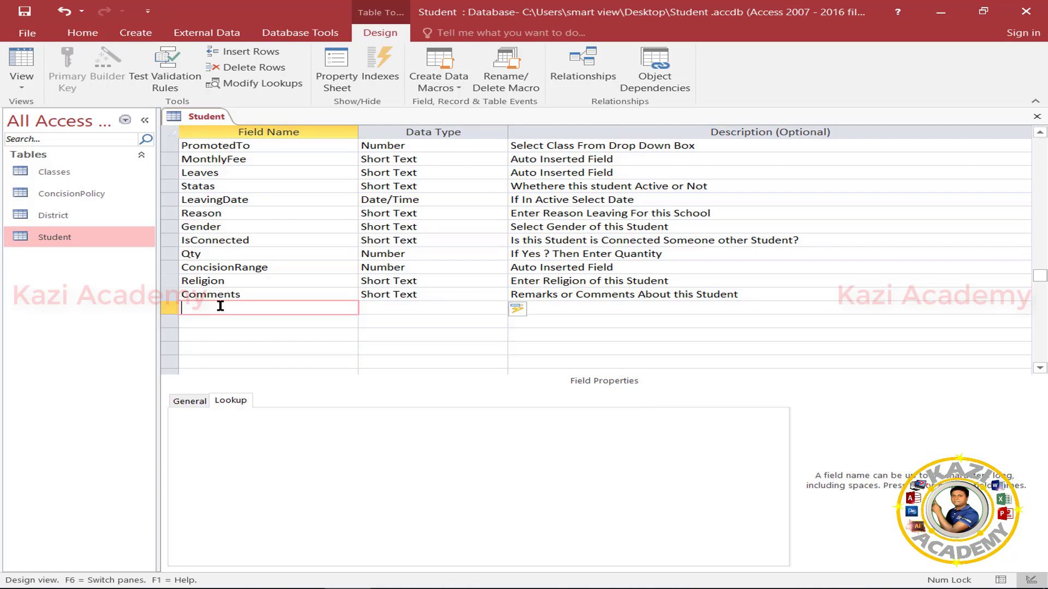
pyautogui.write('Picture')
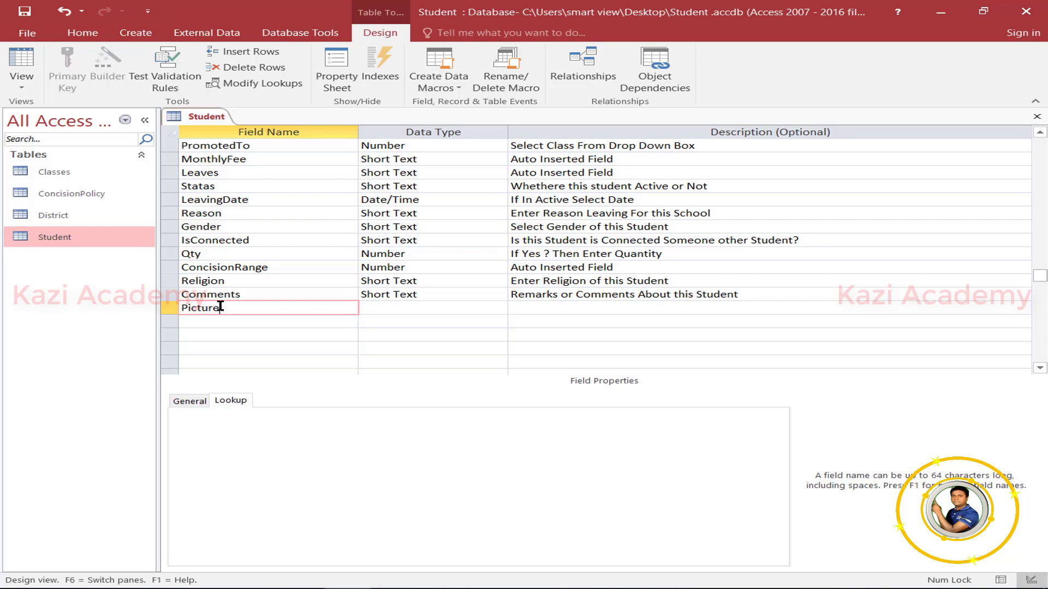
pyautogui.press('Tab')
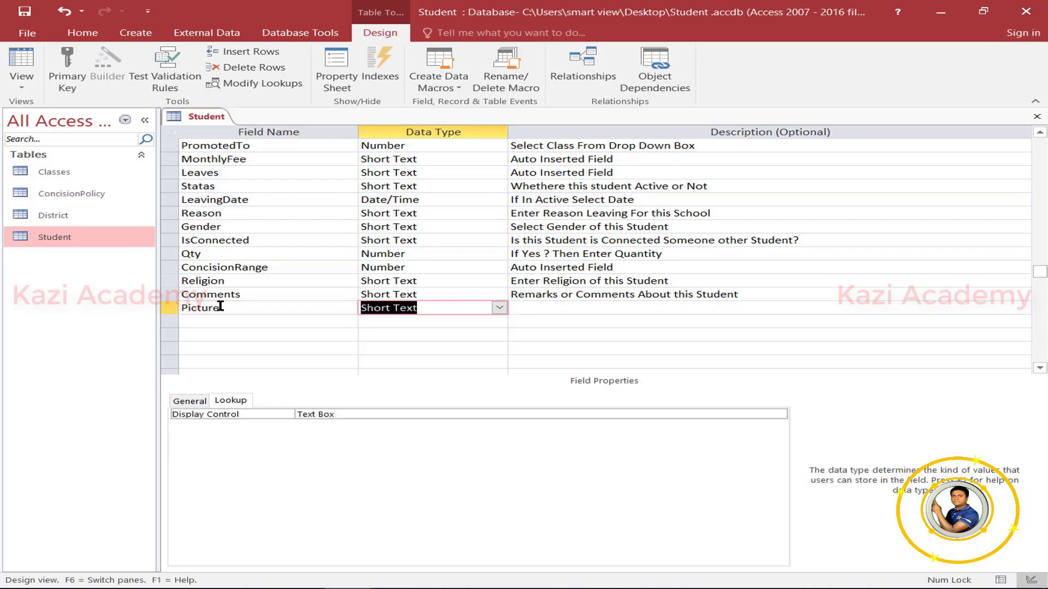
pyautogui.click(499, 308)
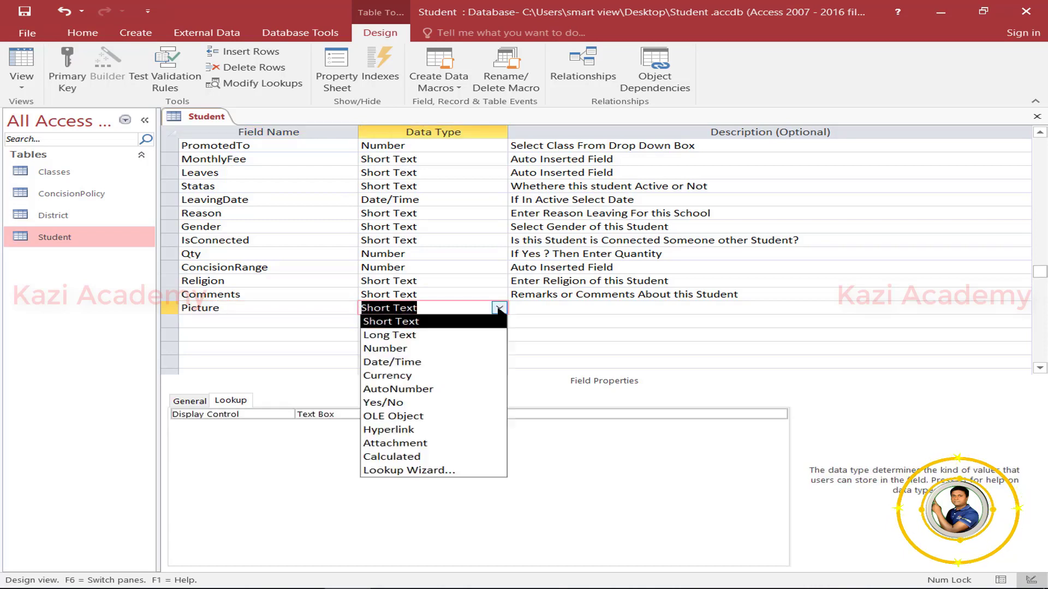
pyautogui.click(413, 446)
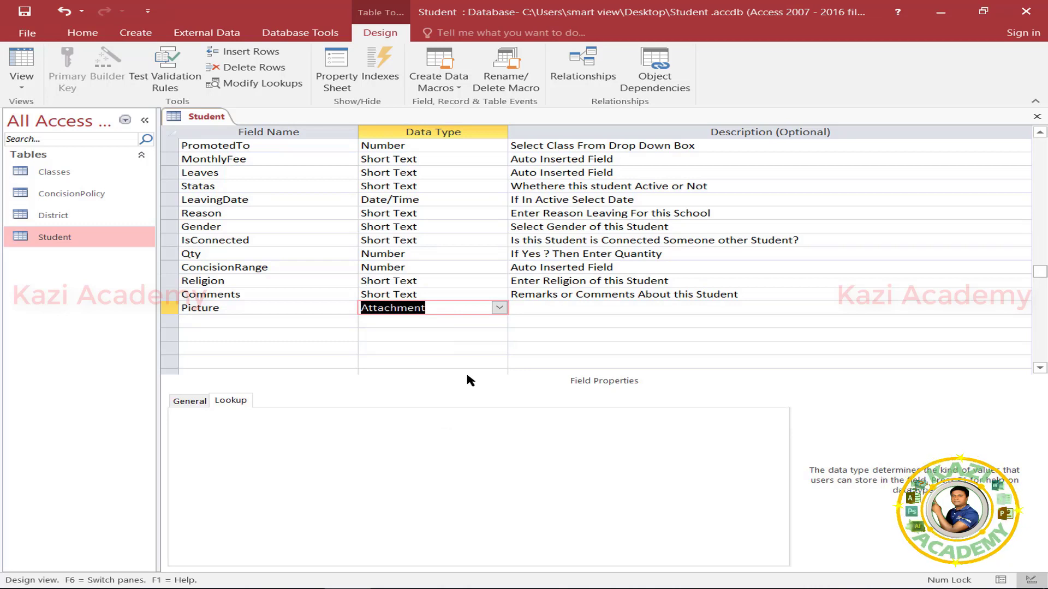
pyautogui.click(548, 305)
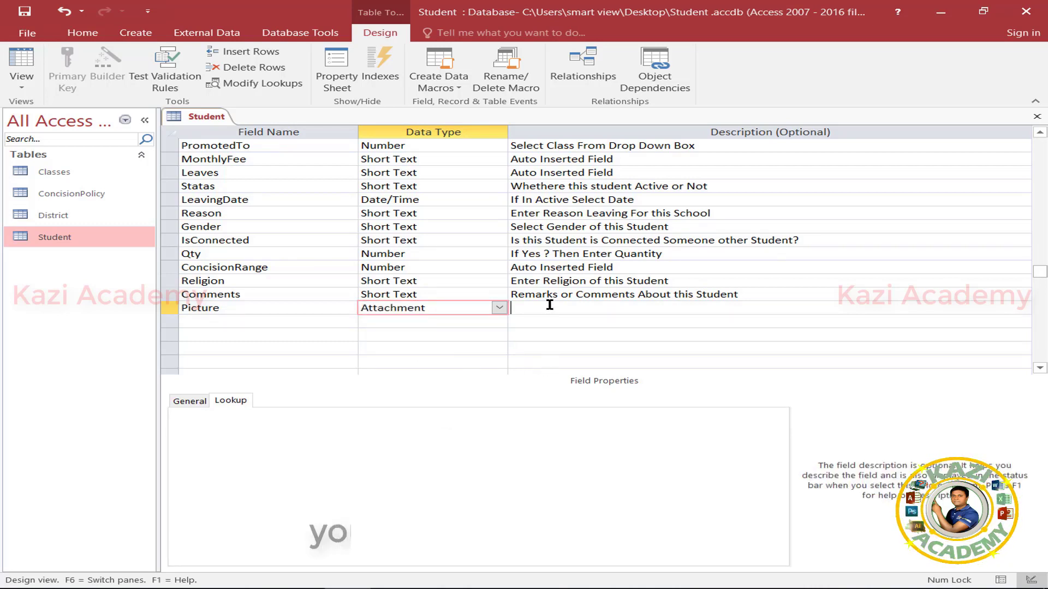
pyautogui.write('Attach')
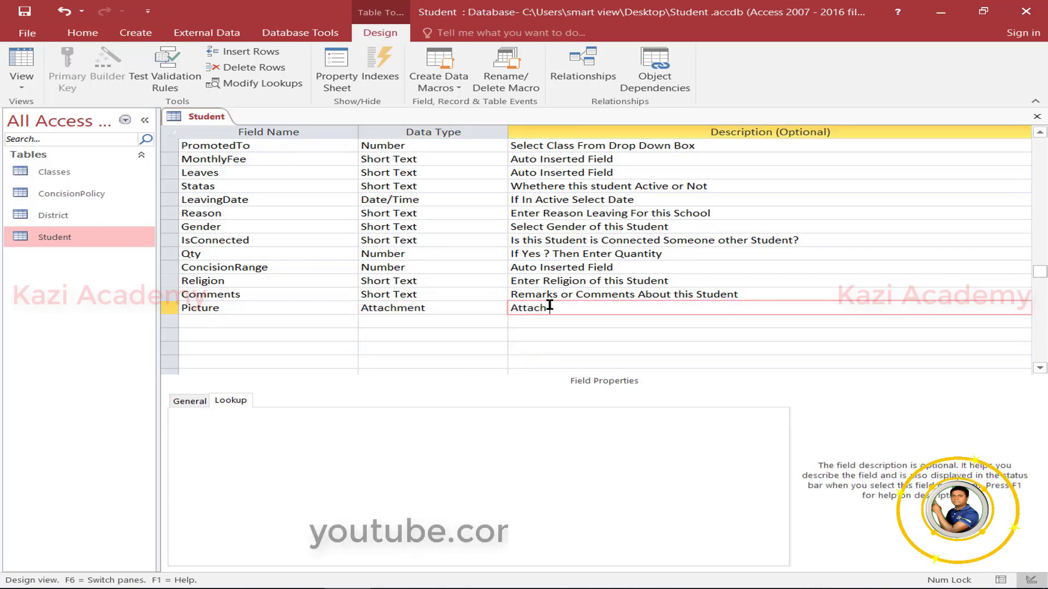
pyautogui.write(' Picture')
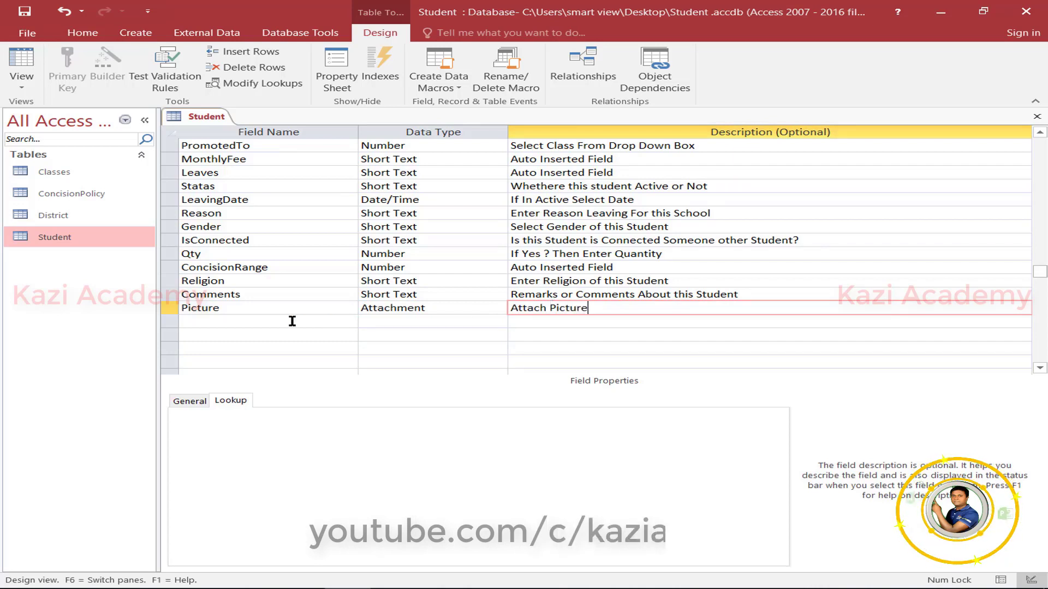
# - Add a field named Group below Picture and start a Lookup Wizard for it that uses manually typed values
pyautogui.click(292, 322)
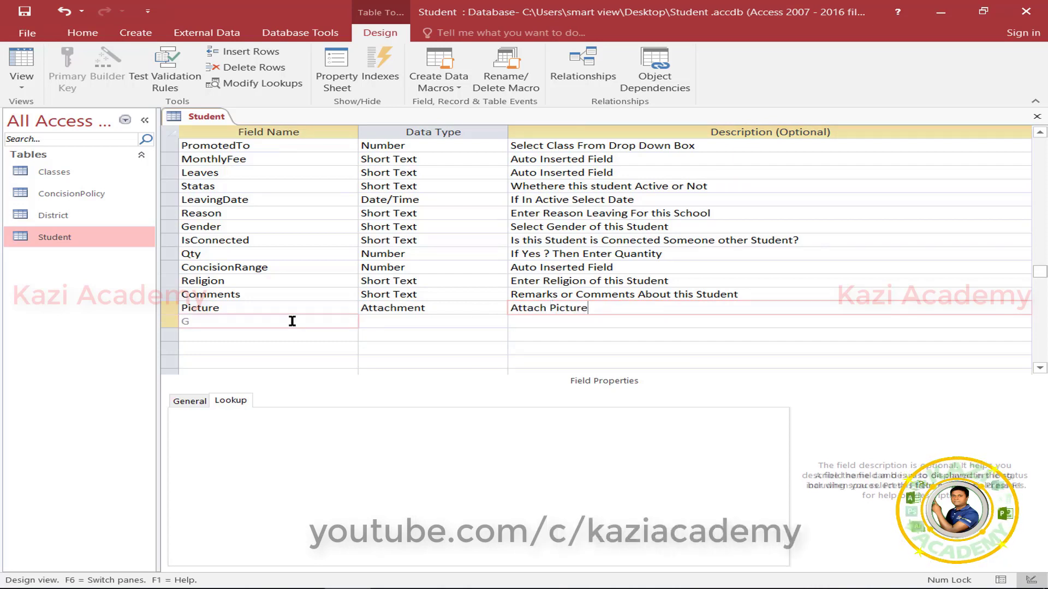
pyautogui.write('Group')
pyautogui.press('Tab')
pyautogui.click(498, 322)
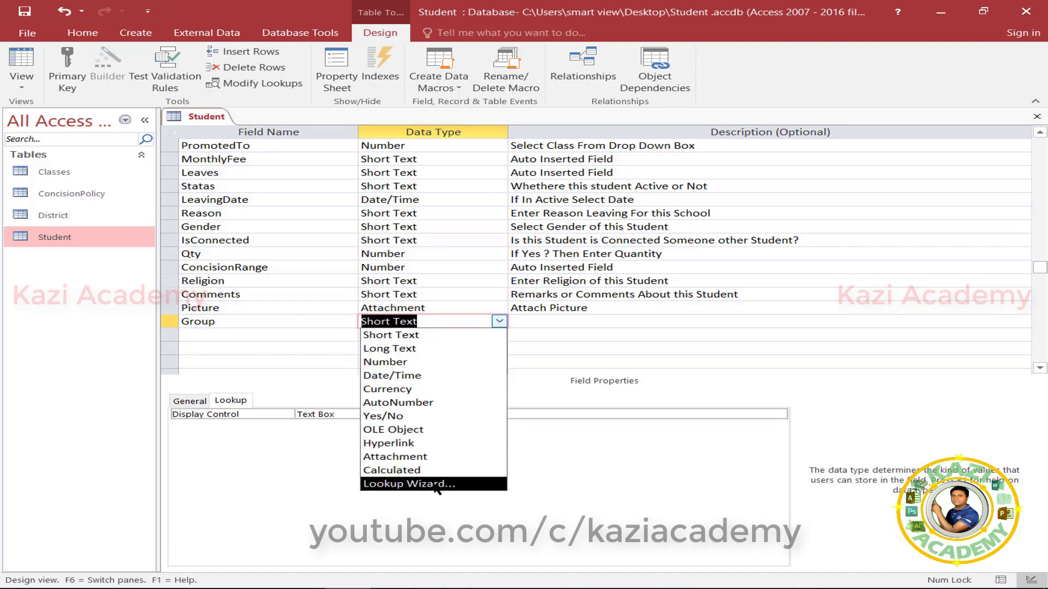
pyautogui.click(436, 485)
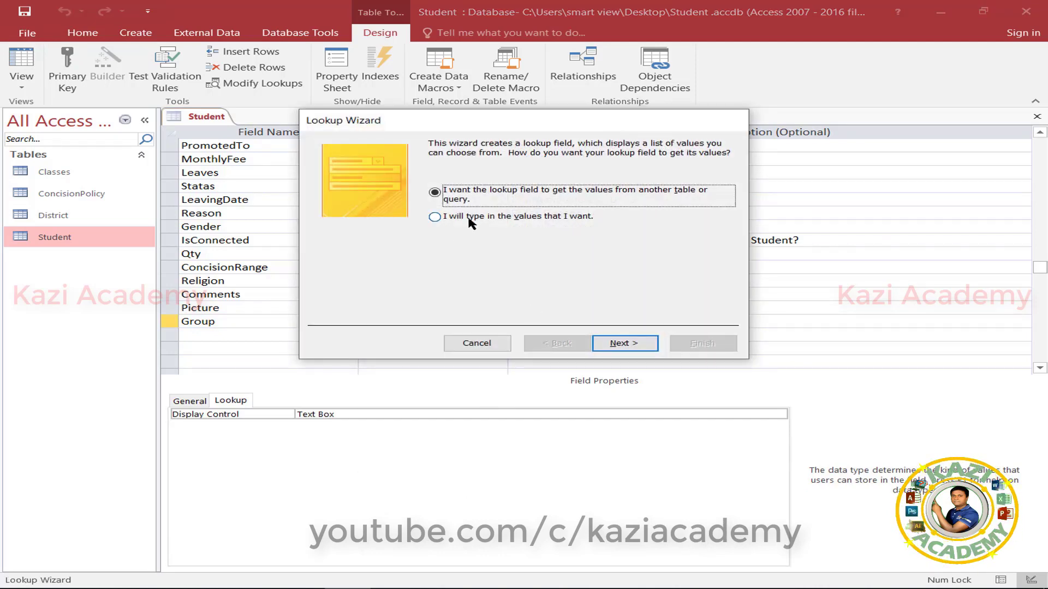
pyautogui.click(445, 221)
pyautogui.click(622, 343)
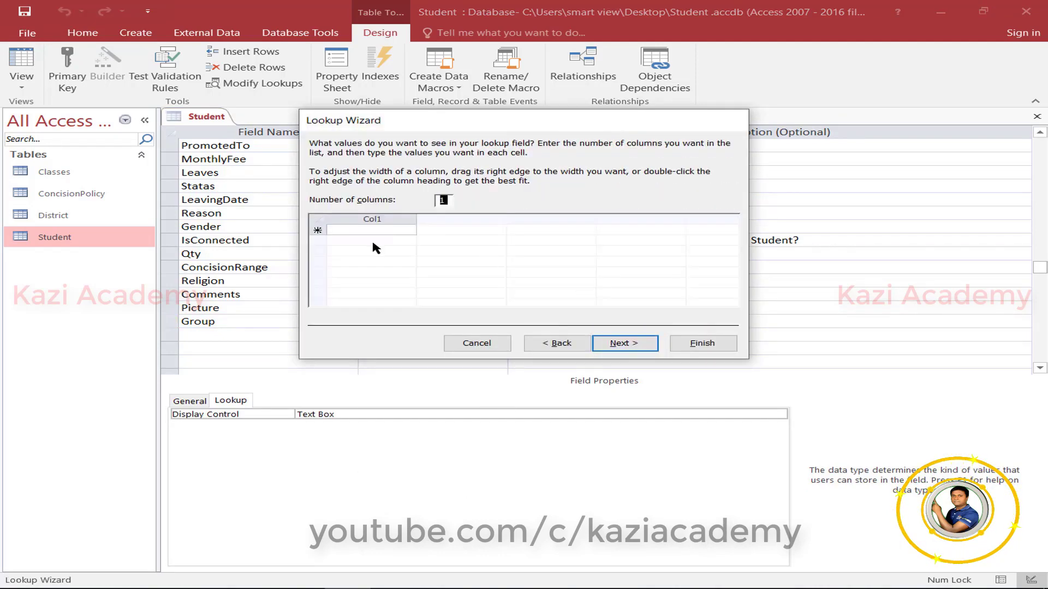
# - Enter General, Science, Humanities, Business Studies and Other as the Group field's lookup values and finish the wizard
pyautogui.click(368, 229)
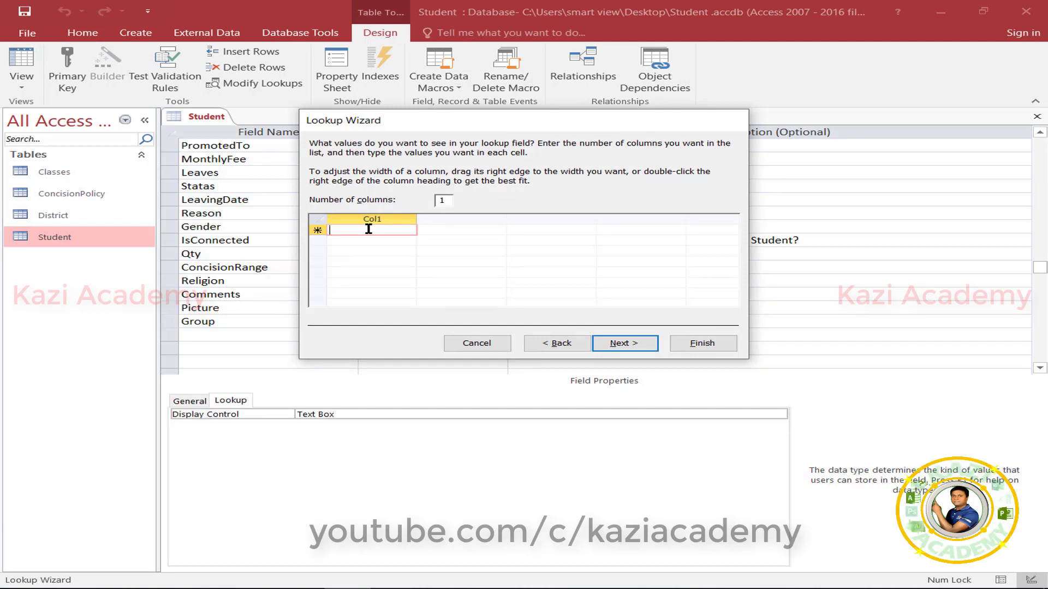
pyautogui.write('Ge')
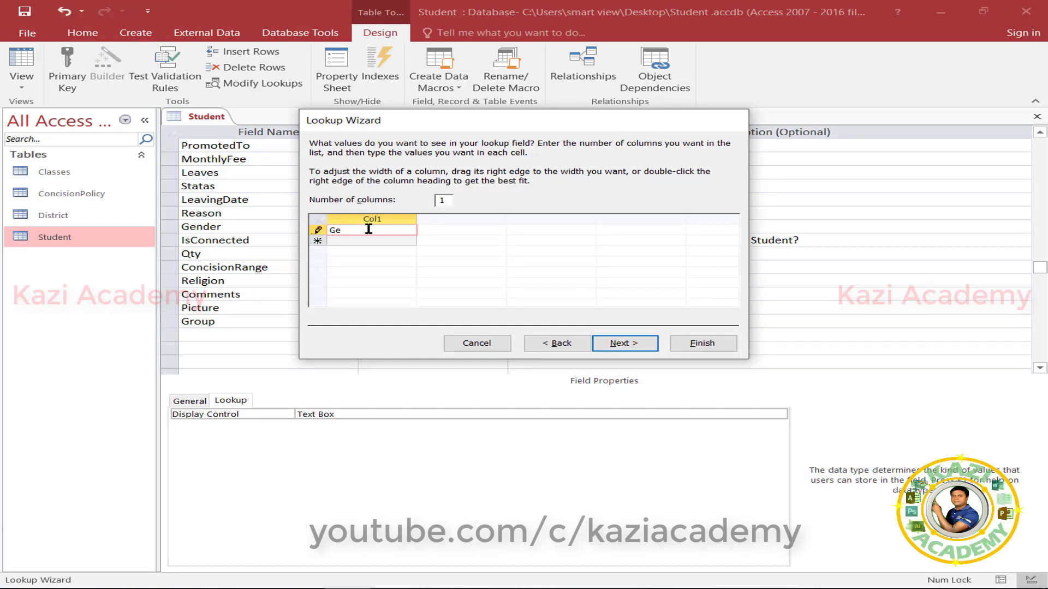
pyautogui.write('neral')
pyautogui.press('Tab')
pyautogui.write('Science')
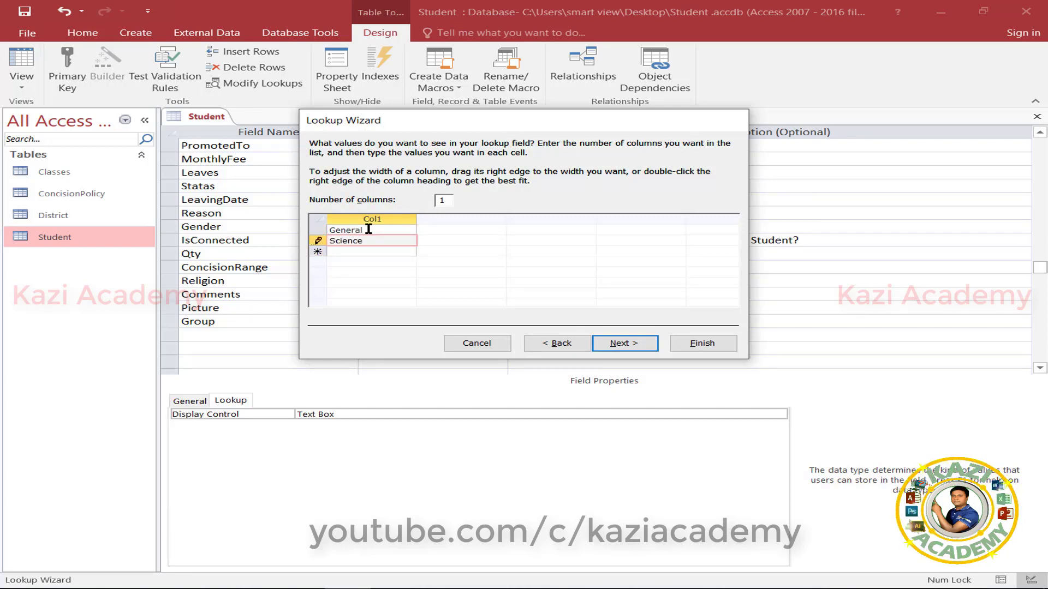
pyautogui.press('Tab')
pyautogui.write('Humanities')
pyautogui.press('Tab')
pyautogui.write('Bus')
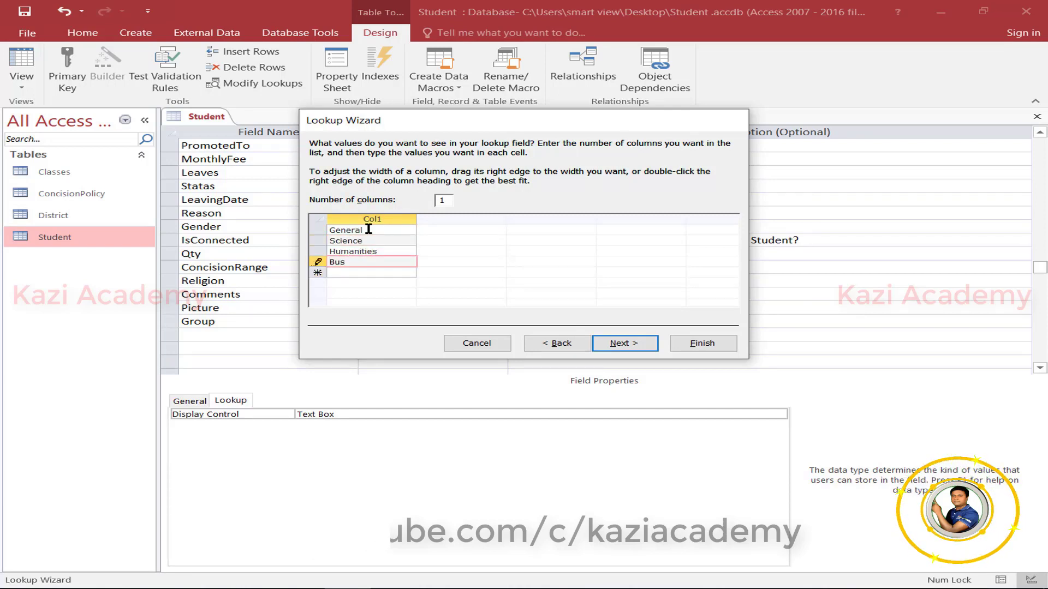
pyautogui.write('iness Studies')
pyautogui.press('Tab')
pyautogui.write('Others')
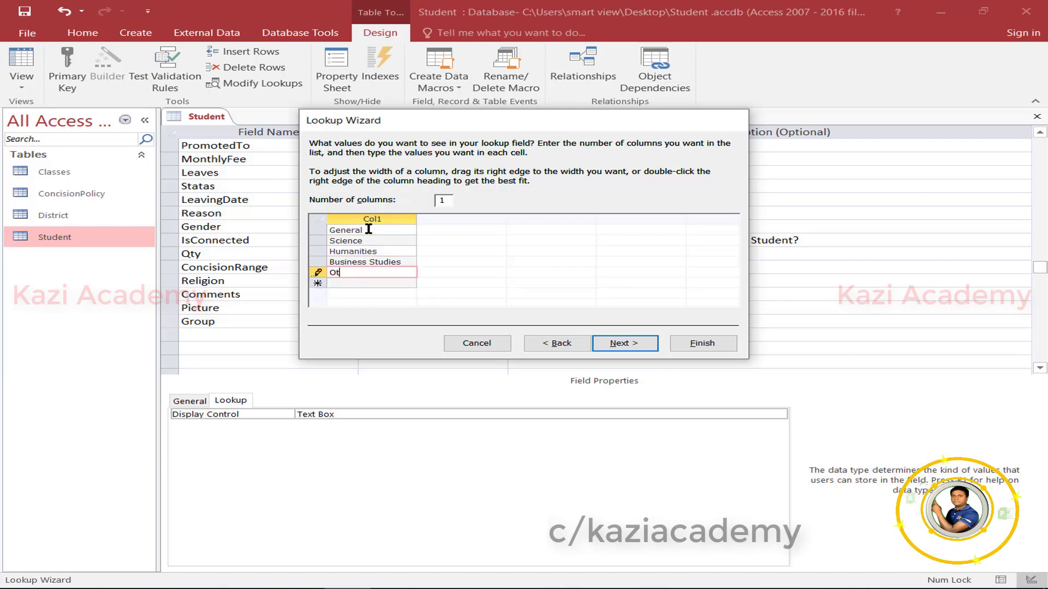
pyautogui.click(622, 344)
pyautogui.click(685, 345)
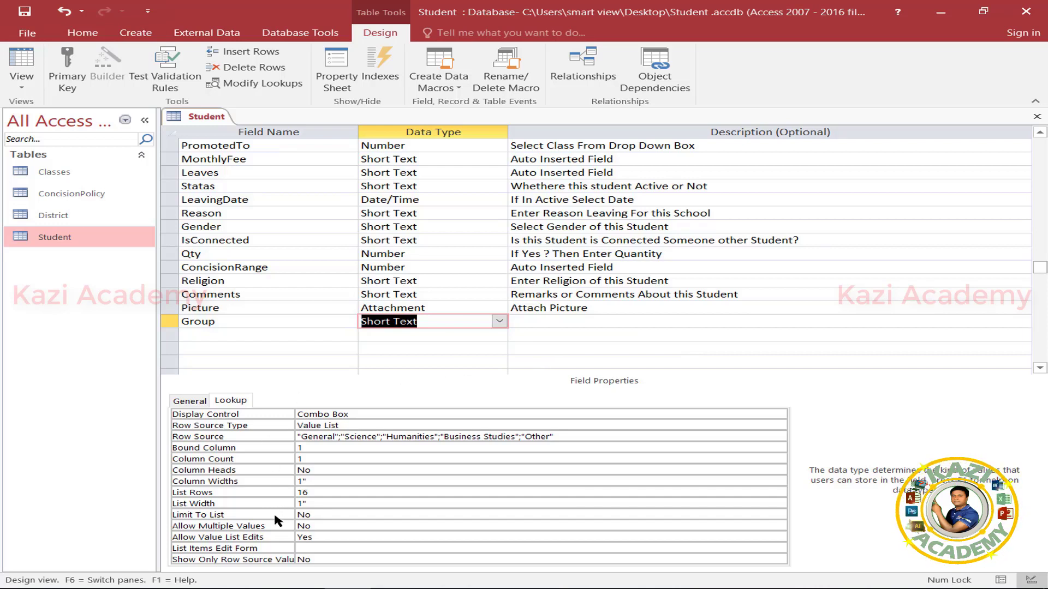
# - Give the Group field the description "Select Group" and save the Student table
pyautogui.moveTo(326, 537); pyautogui.dragTo(299, 537)
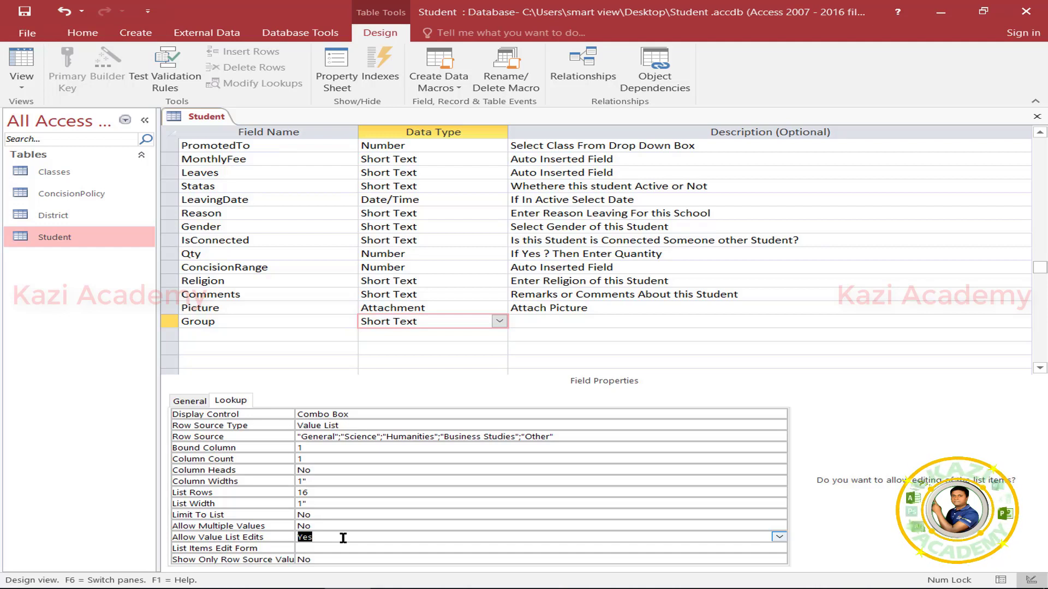
pyautogui.click(560, 321)
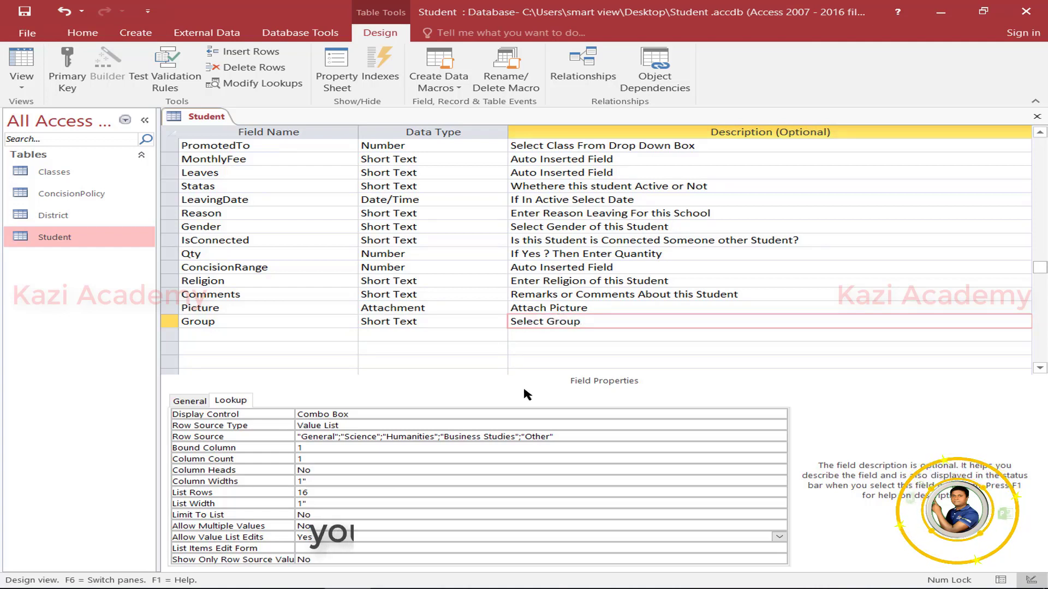
pyautogui.click(27, 11)
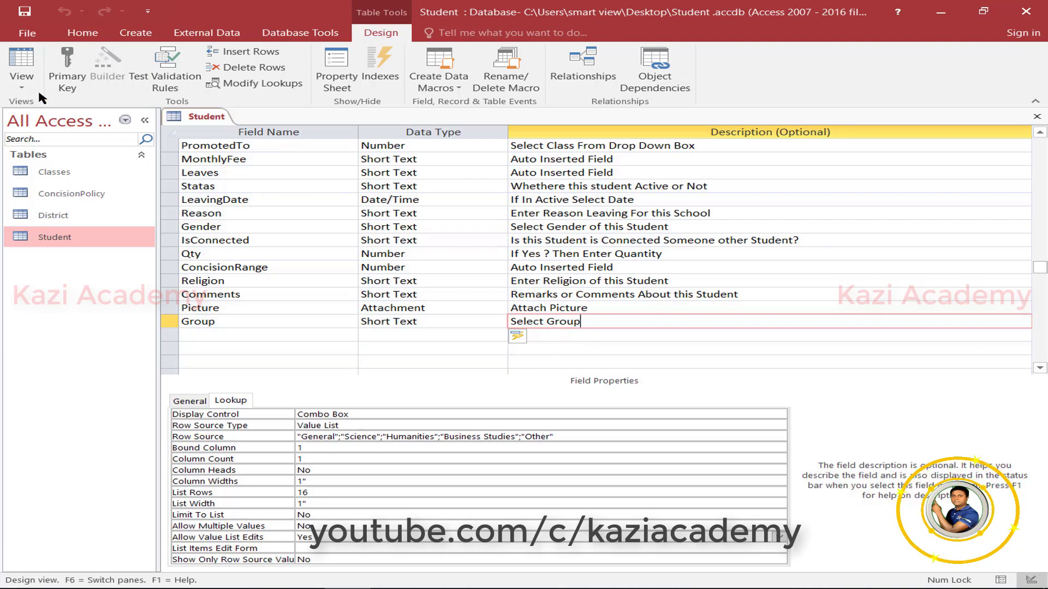
# - Switch the Student table to Datasheet View and examine its field columns from Student ID across to Religion
pyautogui.click(21, 85)
pyautogui.click(75, 112)
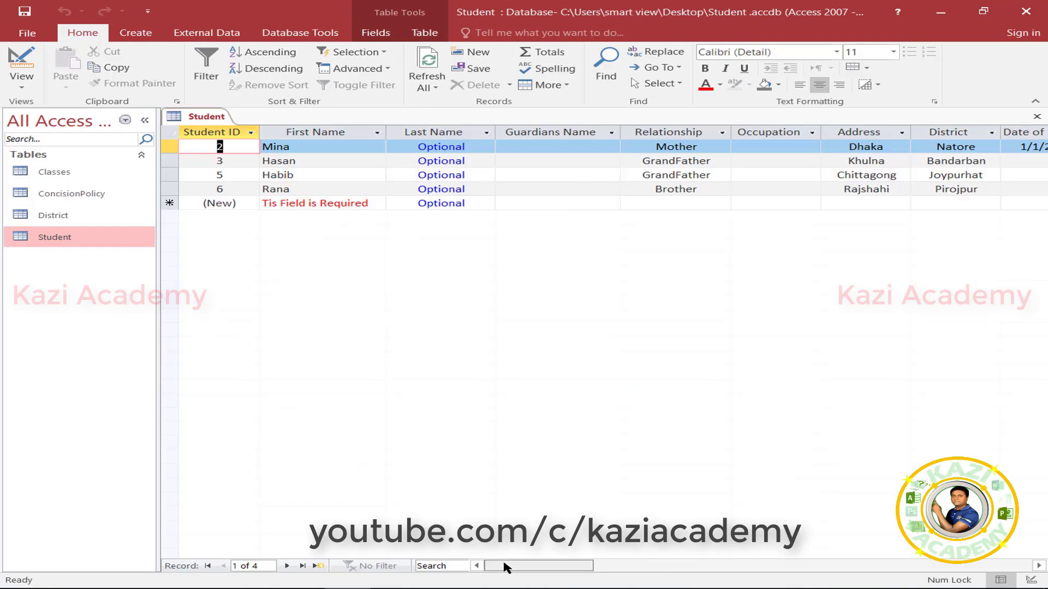
pyautogui.click(1039, 566)
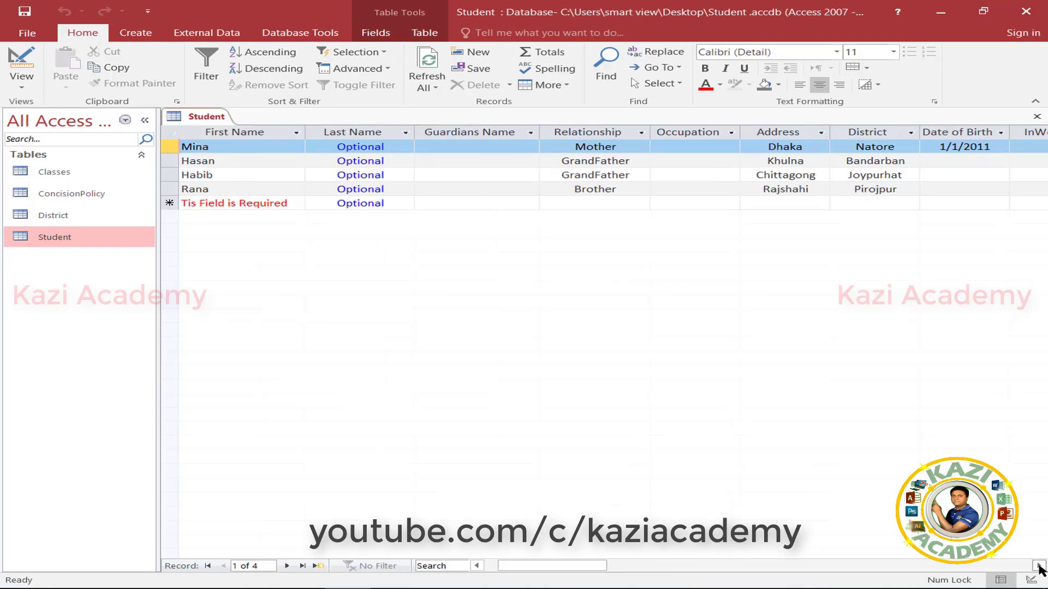
pyautogui.click(1039, 567)
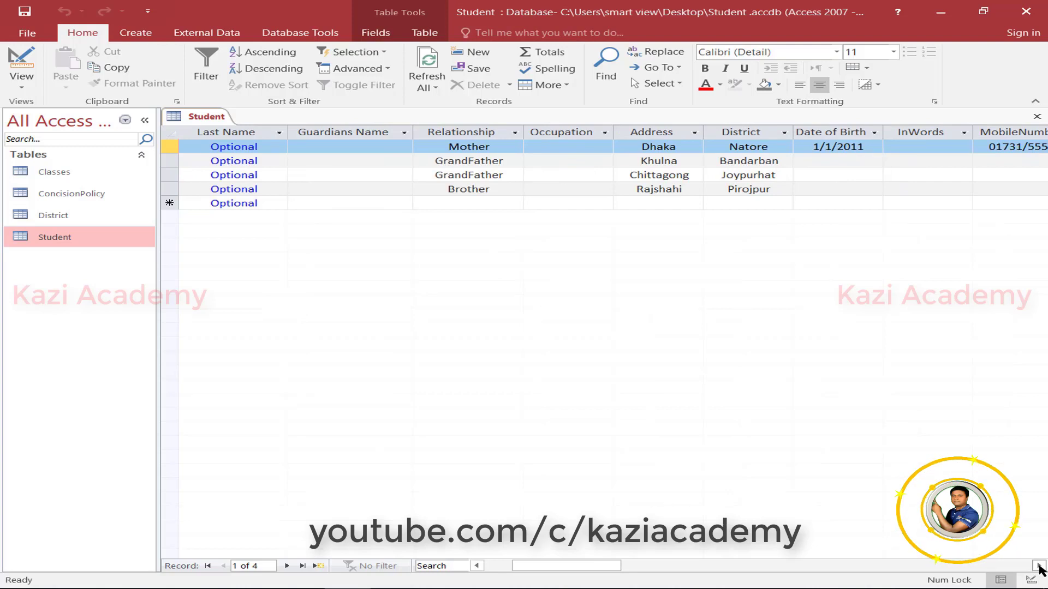
pyautogui.click(1039, 566)
pyautogui.click(1039, 566)
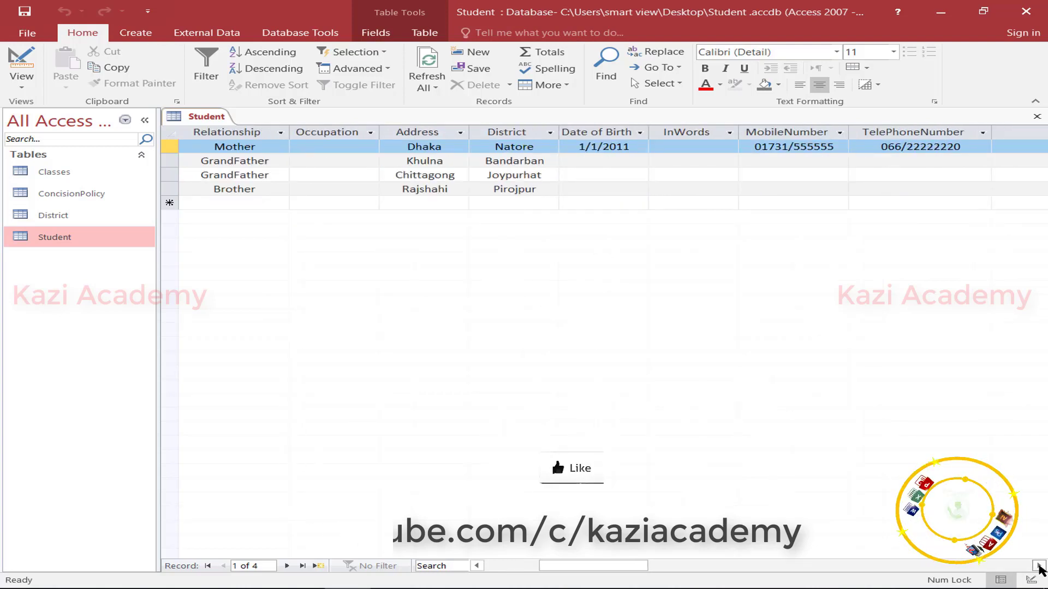
pyautogui.click(1039, 567)
pyautogui.click(1039, 566)
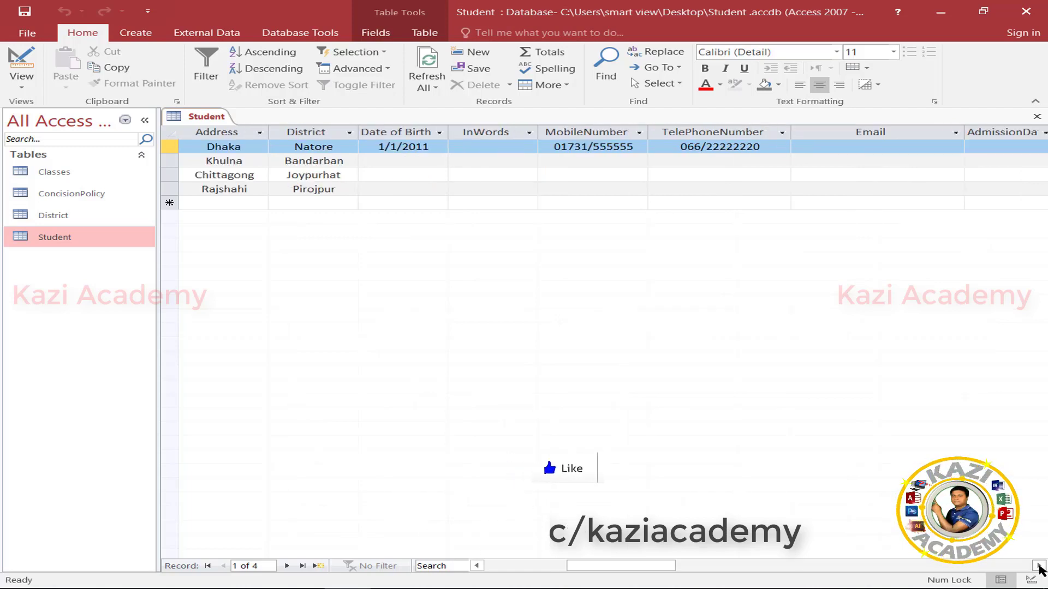
pyautogui.click(1039, 567)
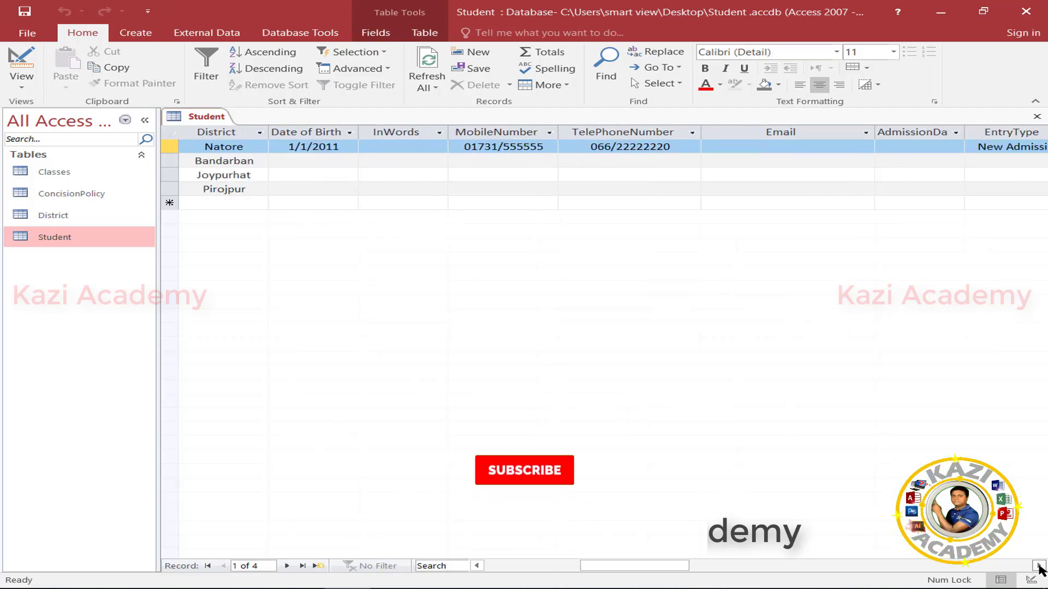
pyautogui.click(1039, 566)
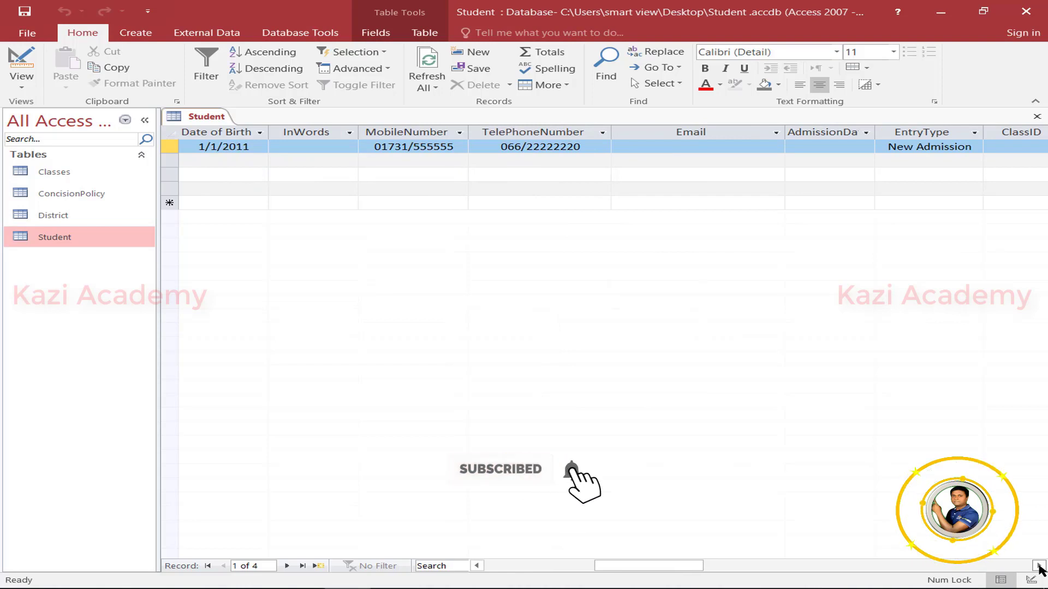
pyautogui.click(1039, 566)
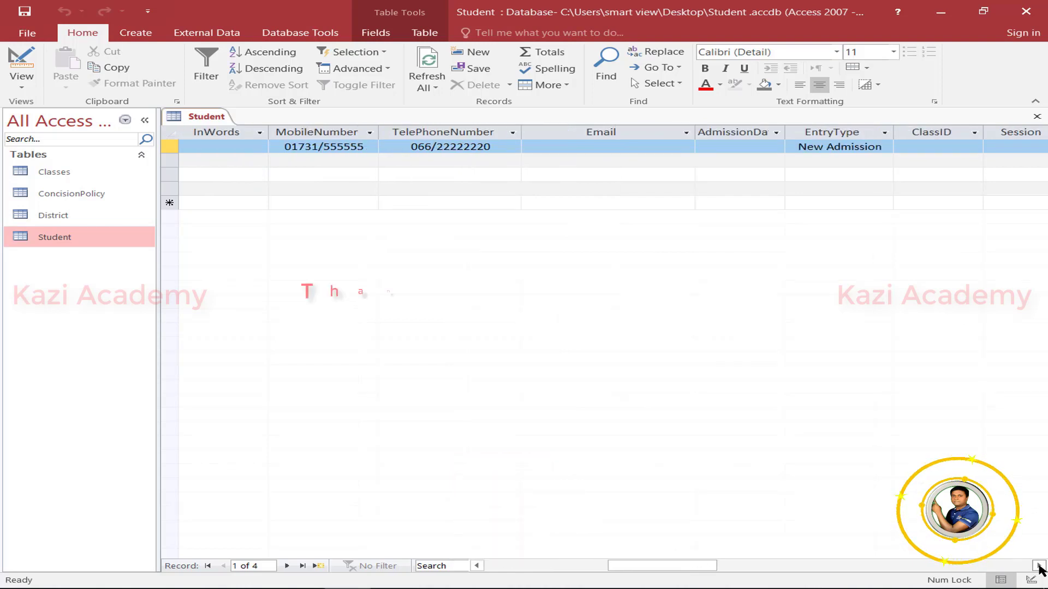
pyautogui.click(1039, 566)
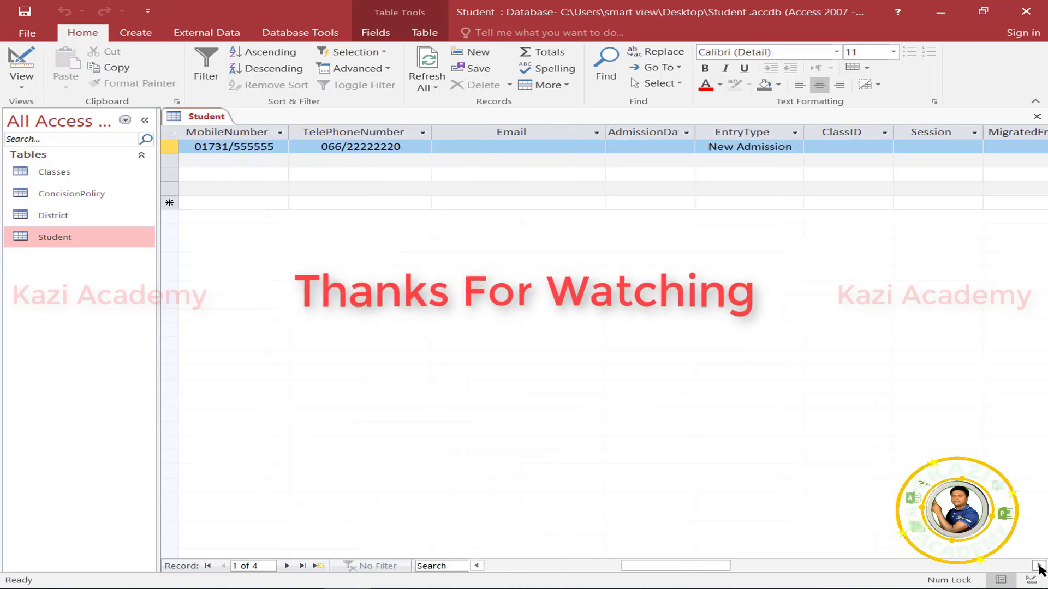
pyautogui.click(1039, 566)
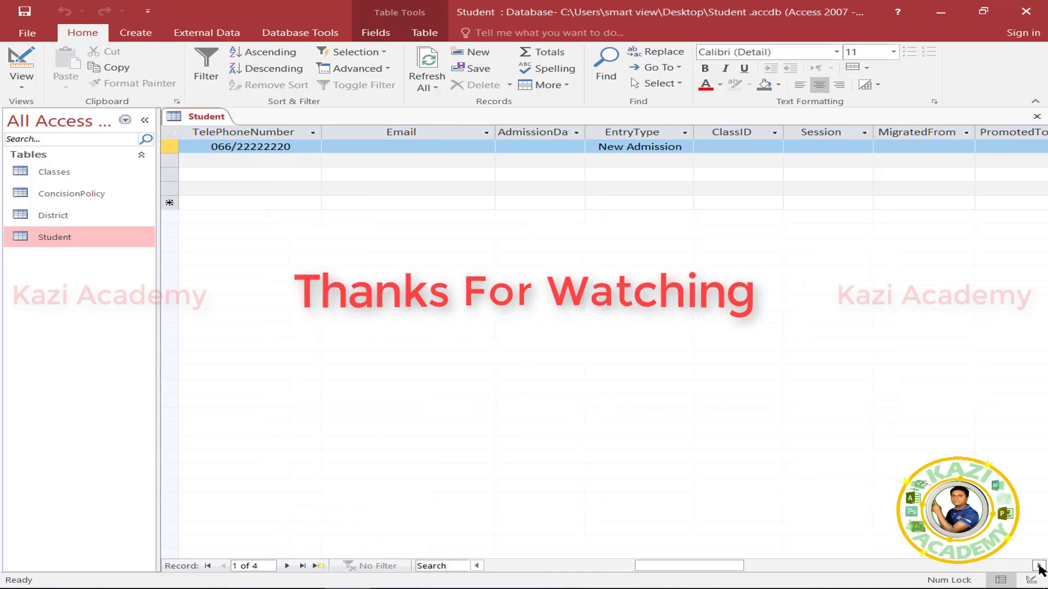
pyautogui.click(1039, 567)
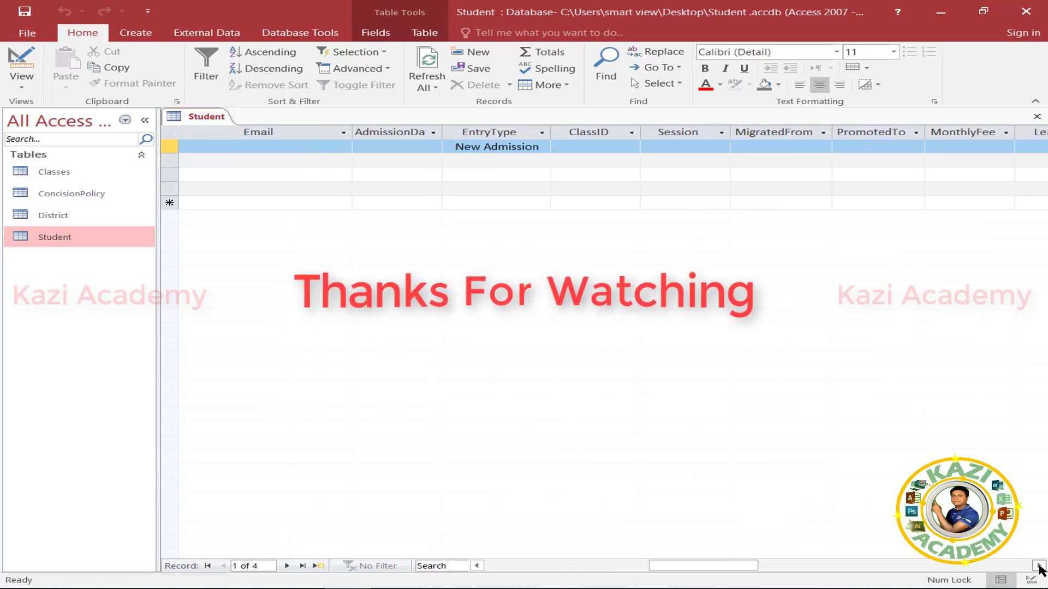
pyautogui.click(1039, 566)
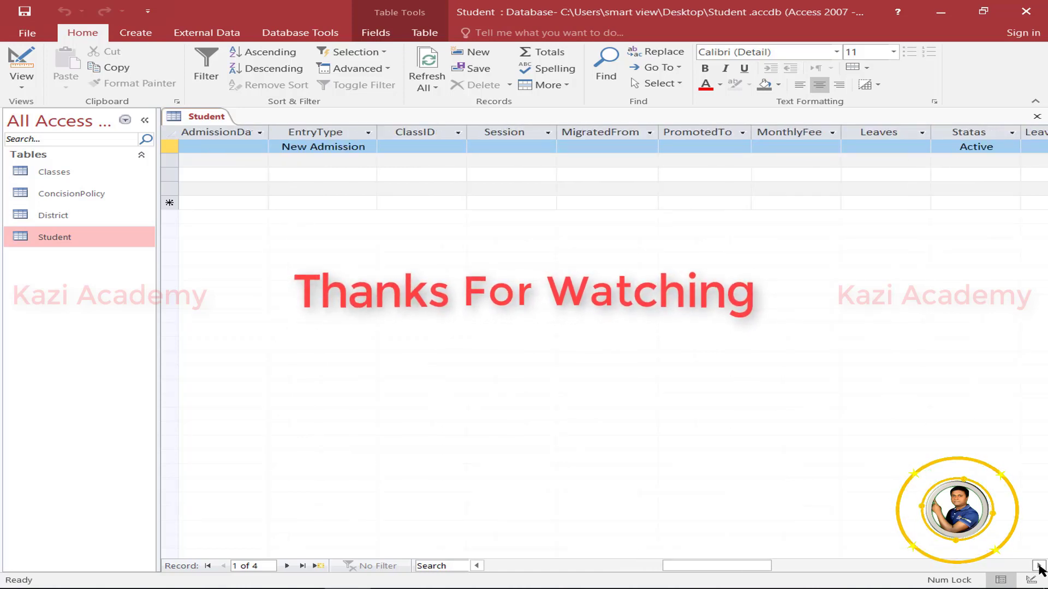
pyautogui.click(1039, 566)
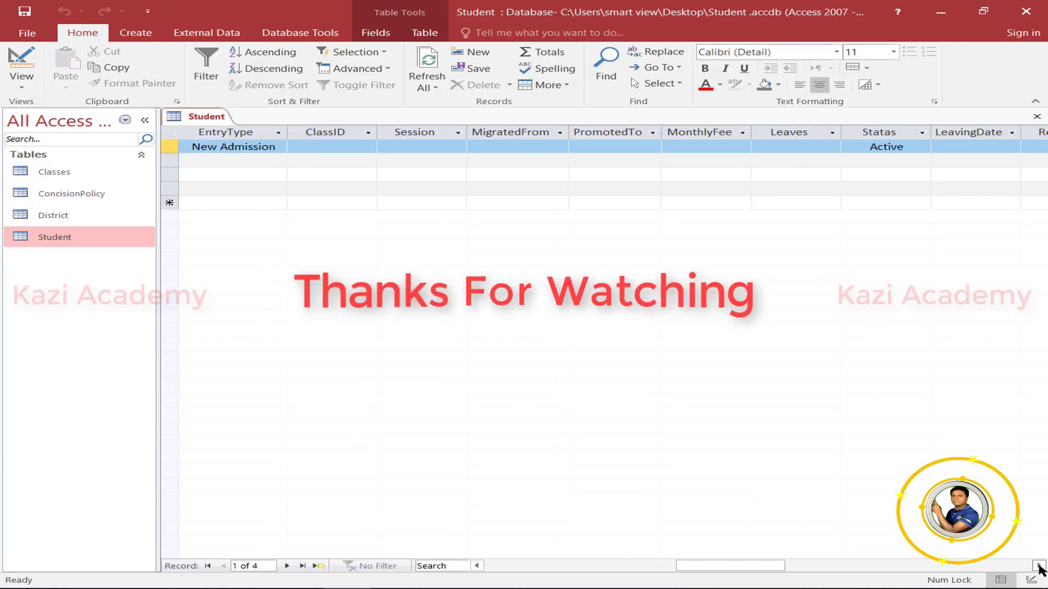
pyautogui.click(1039, 567)
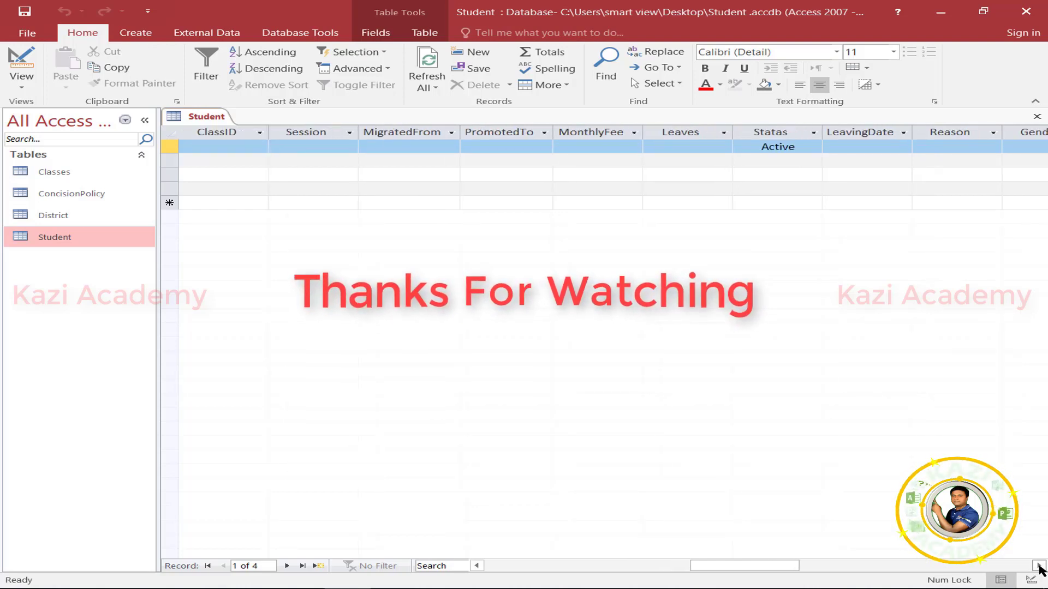
pyautogui.click(1039, 567)
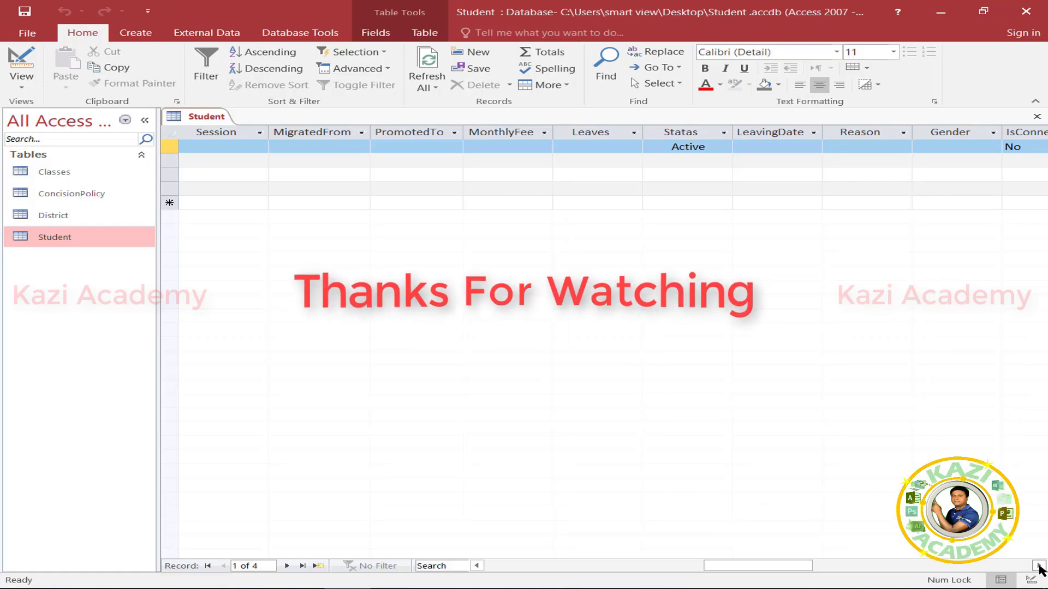
pyautogui.click(1039, 566)
pyautogui.click(1039, 566)
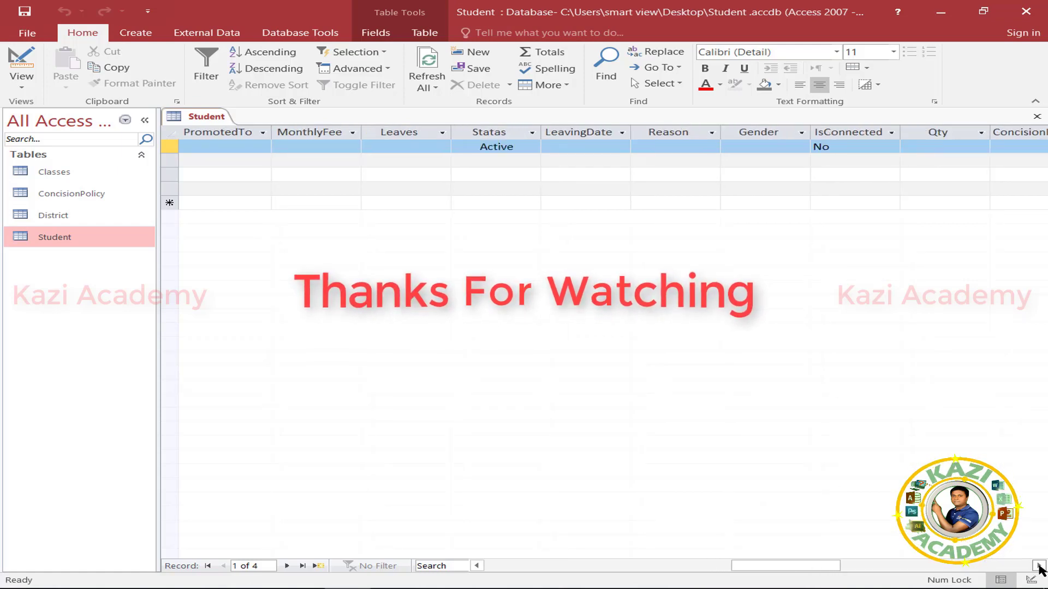
pyautogui.click(1039, 566)
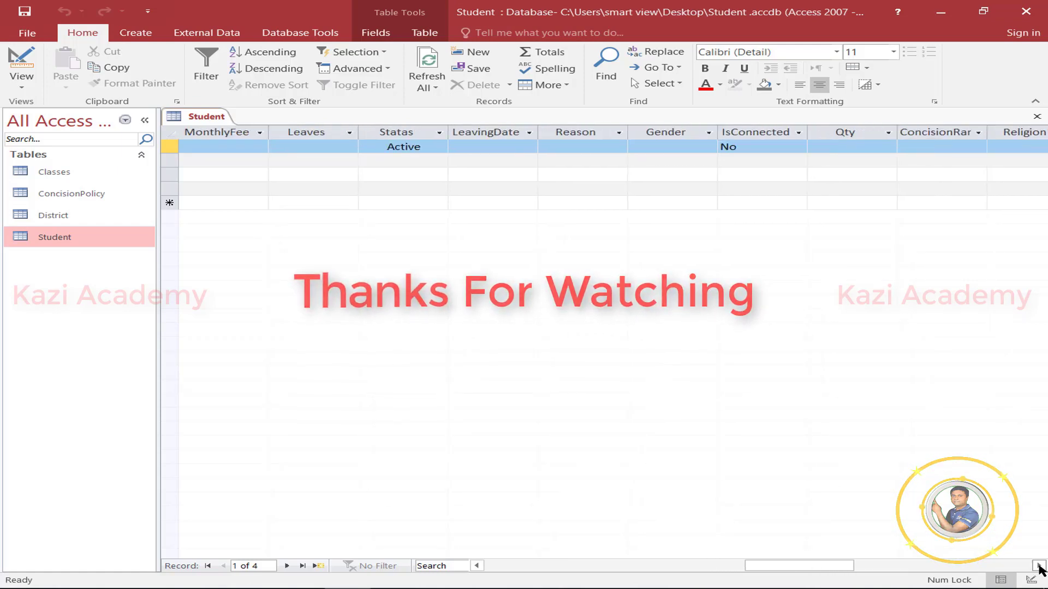